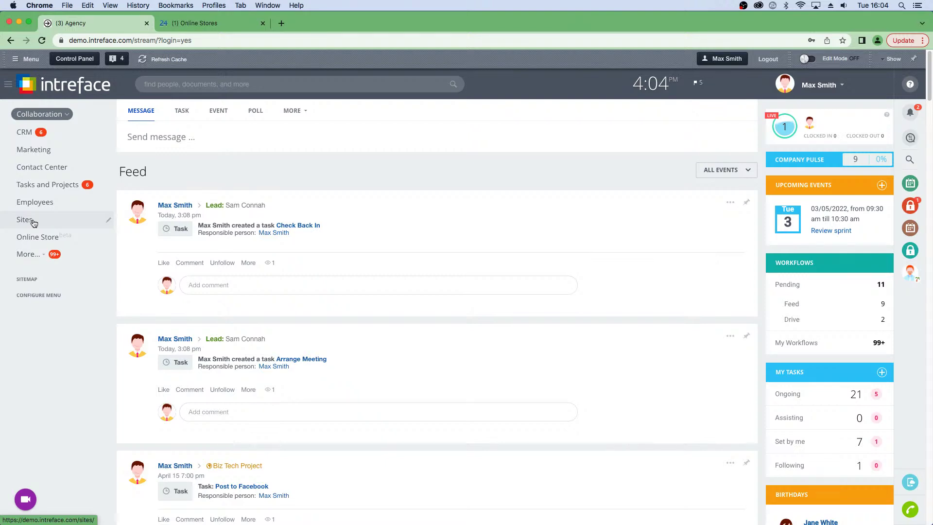
Open the Sites section, look over the existing sites and start creating a new site.
click(34, 223)
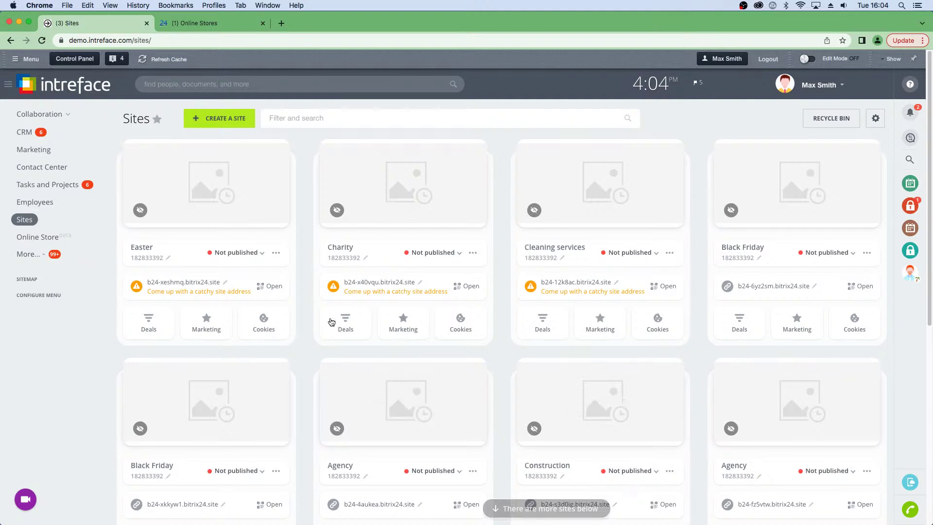
scroll(426, 256, down, 5)
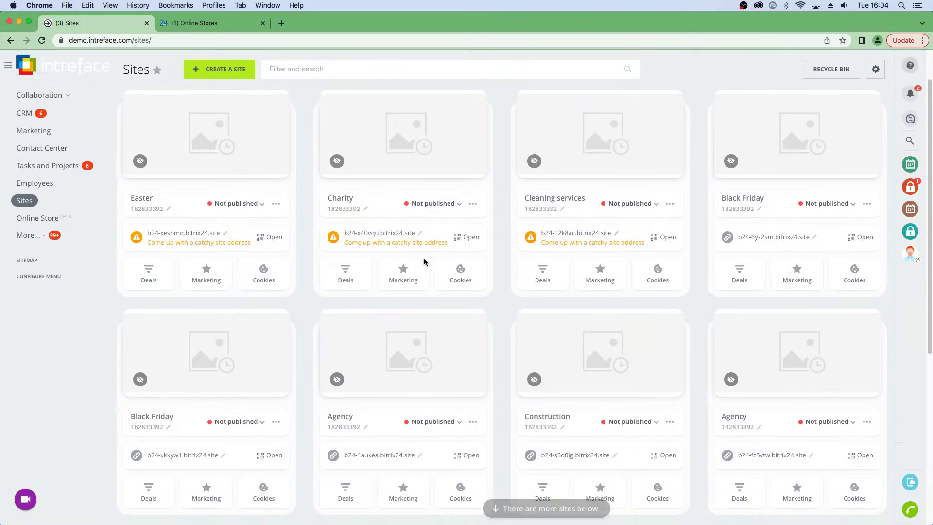
scroll(403, 323, up, 5)
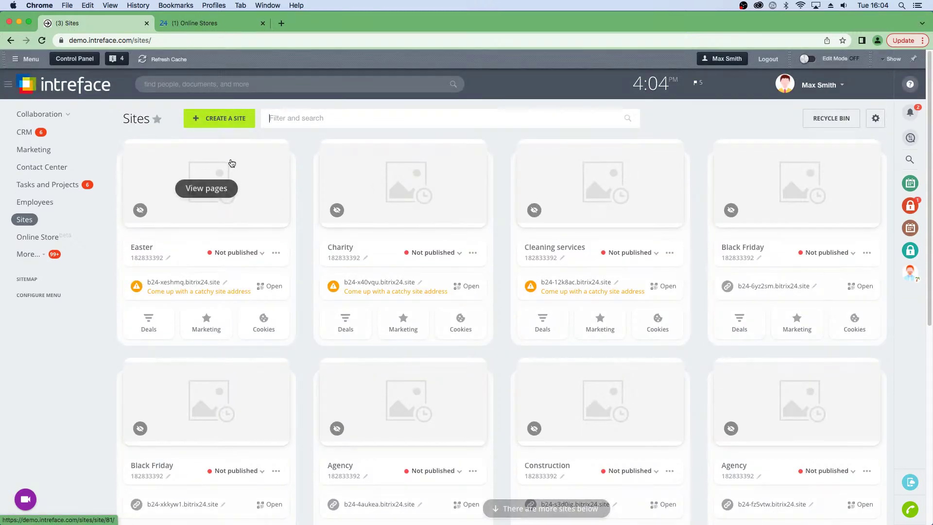
click(208, 121)
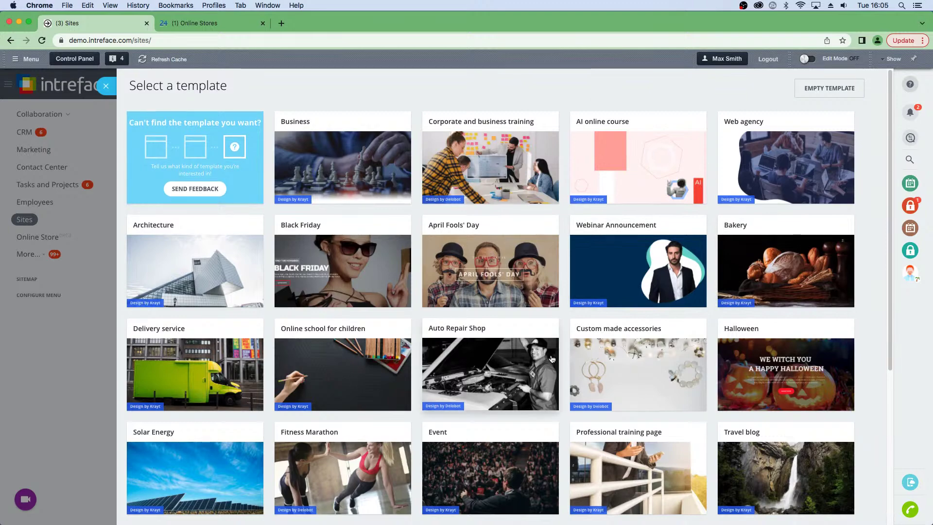
Browse the site templates and create a new site from the Delivery service template with its default color theme.
scroll(549, 351, down, 4)
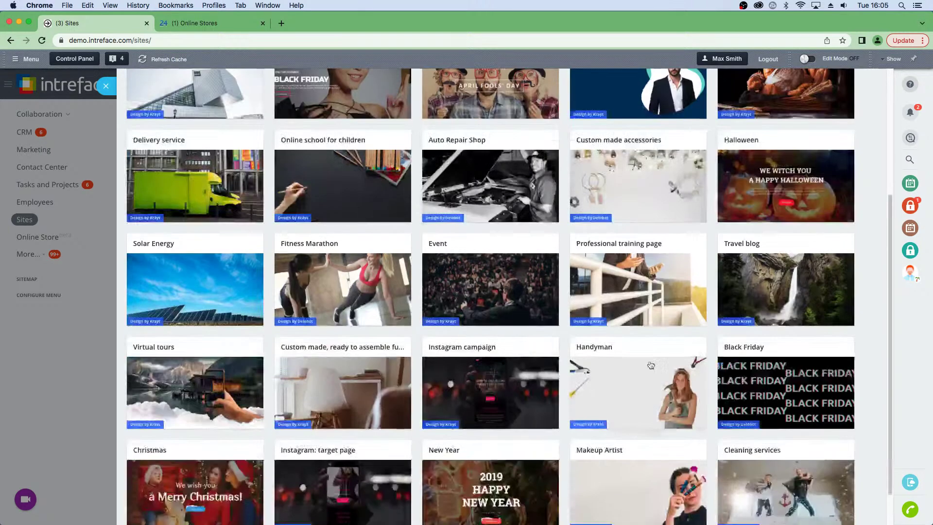
scroll(523, 317, up, 1)
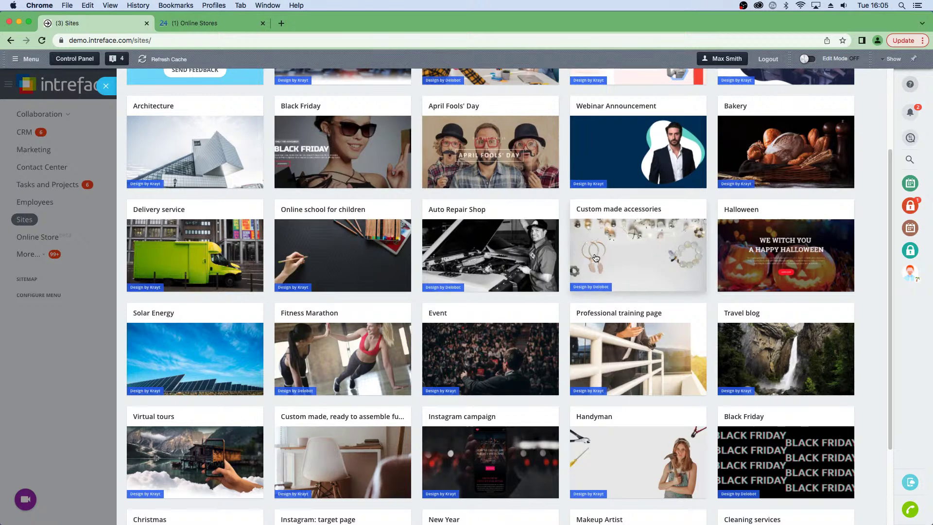
scroll(699, 336, up, 3)
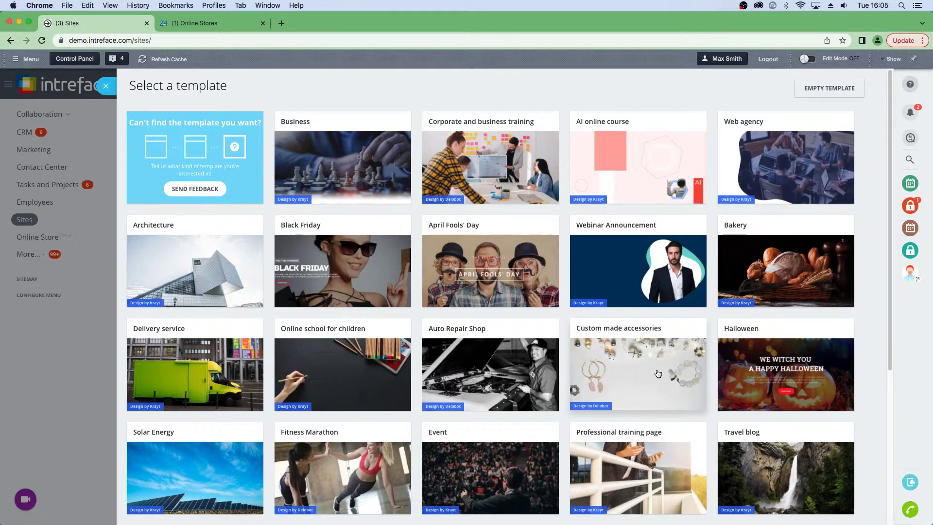
scroll(445, 376, down, 1)
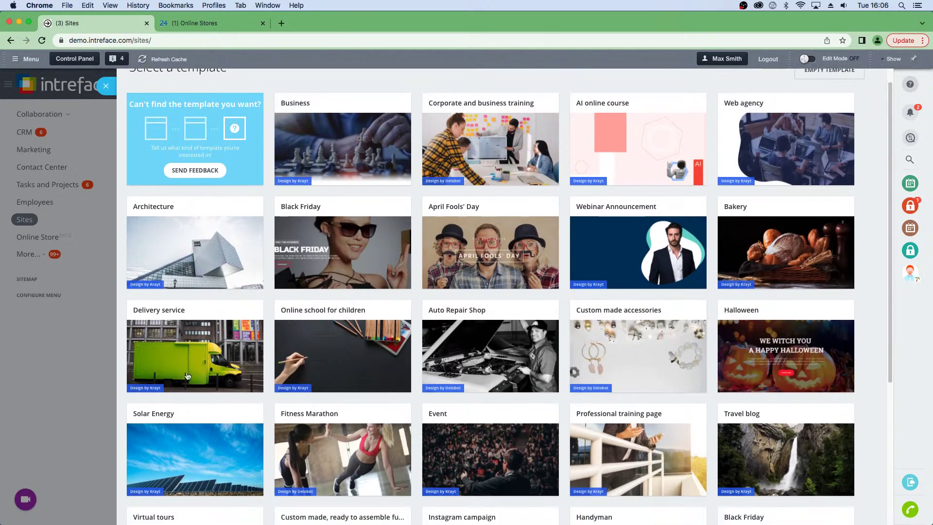
click(207, 351)
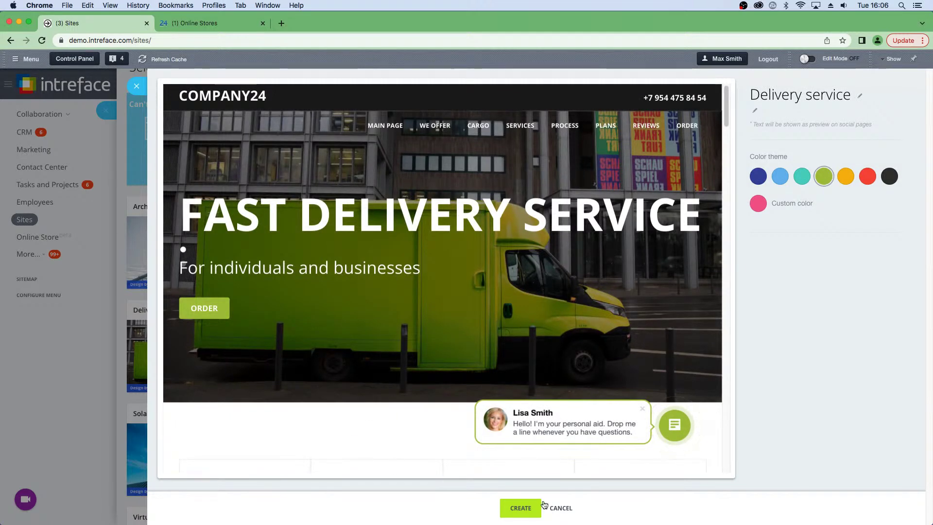
click(519, 509)
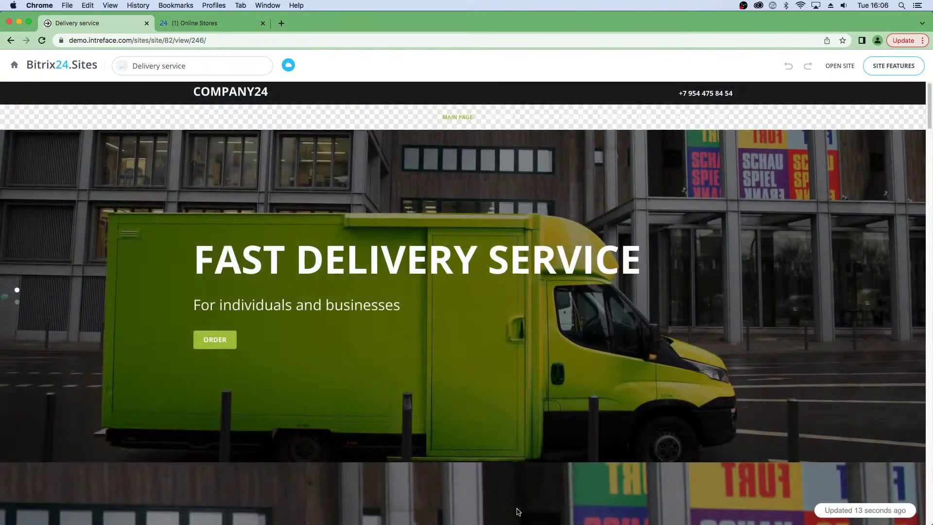
View the new site's feature options and its mobile QR preview, closing both without changes.
mouse_move(435, 396)
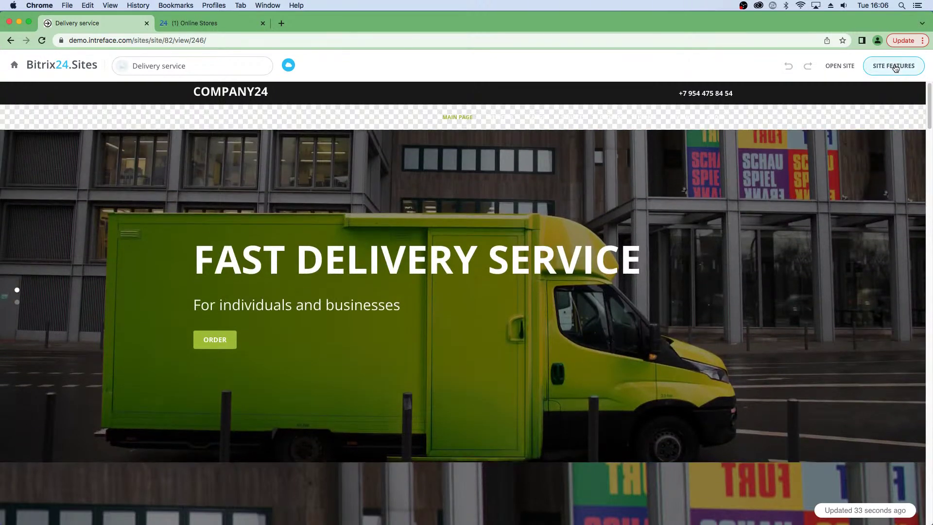
click(896, 67)
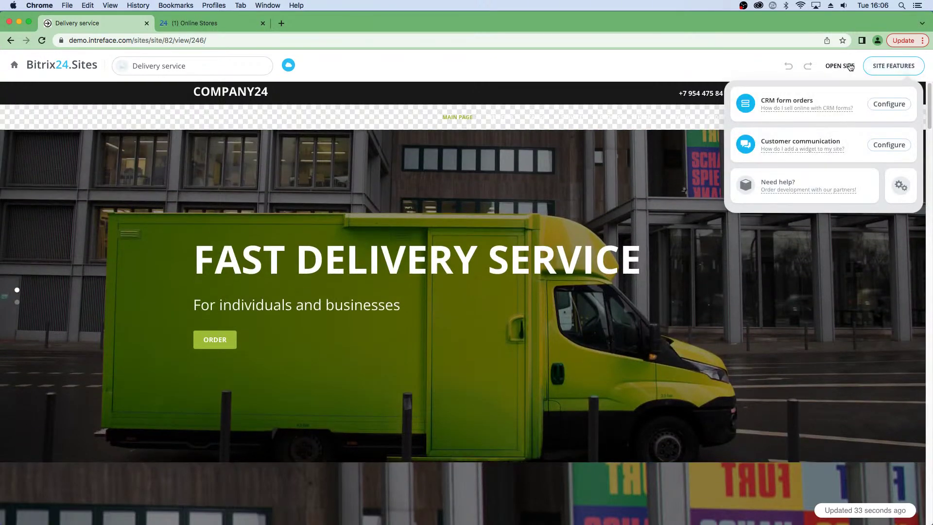
click(832, 69)
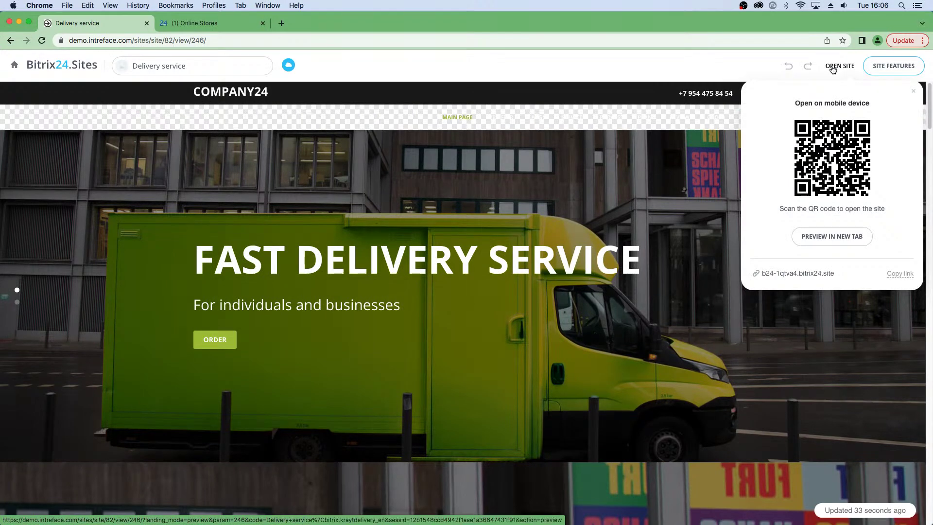
click(832, 68)
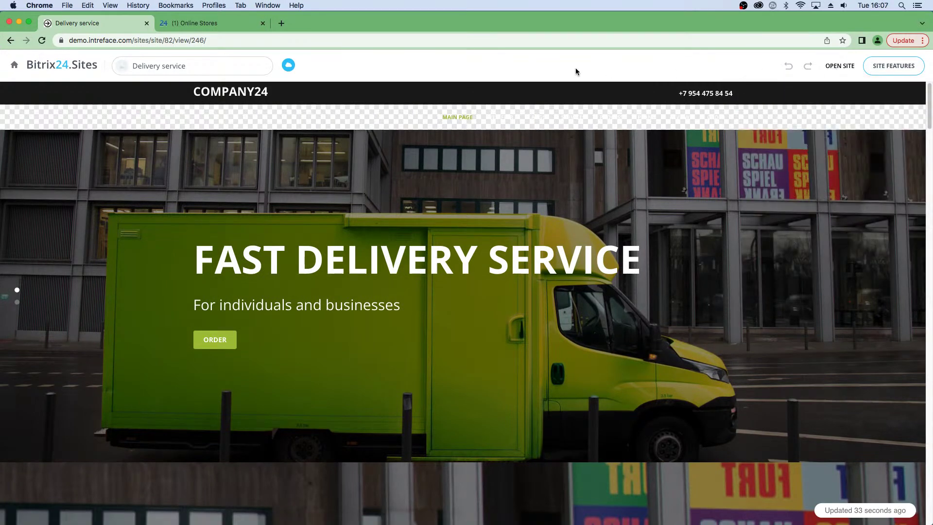
mouse_move(657, 99)
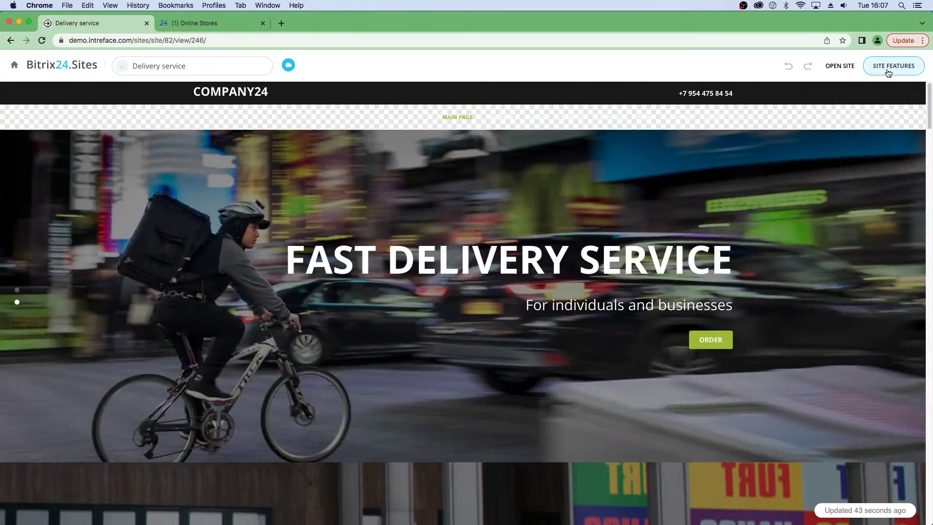
Open the Site settings of the Delivery service site from its site features.
click(854, 71)
click(882, 67)
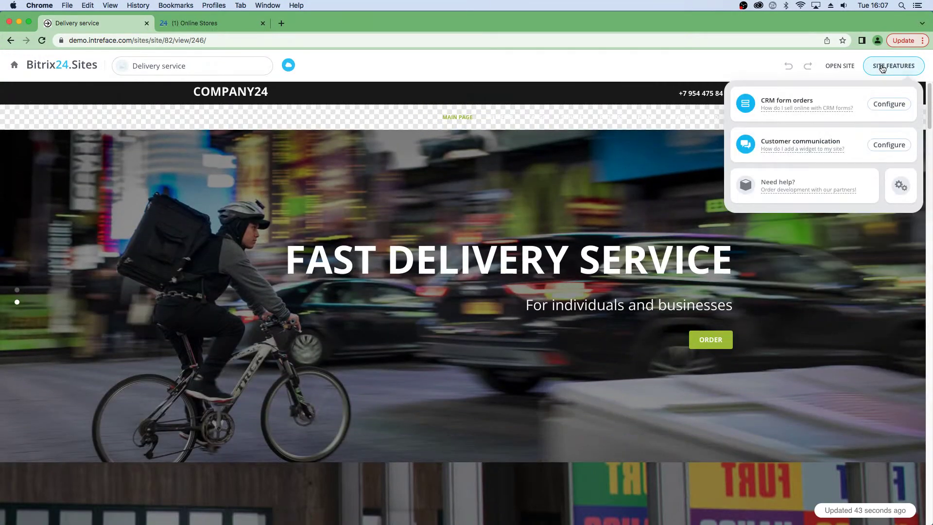
click(902, 186)
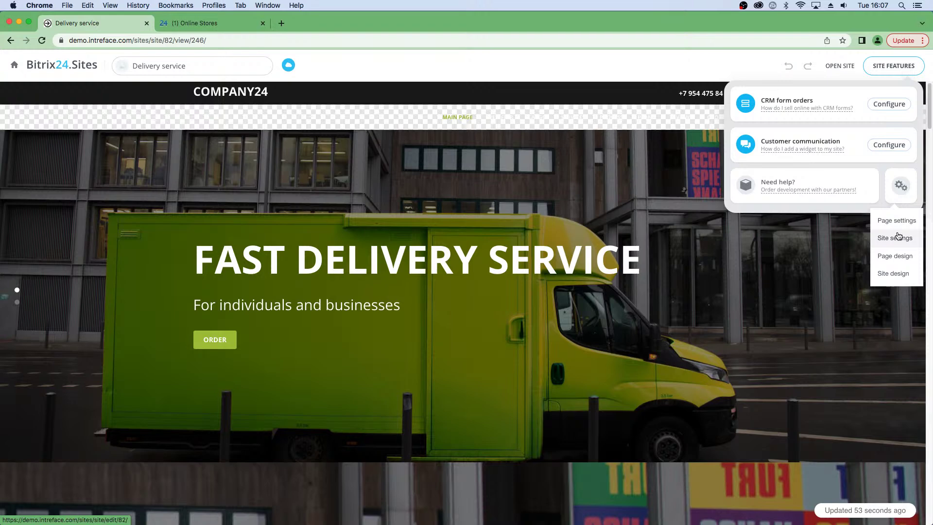
click(899, 238)
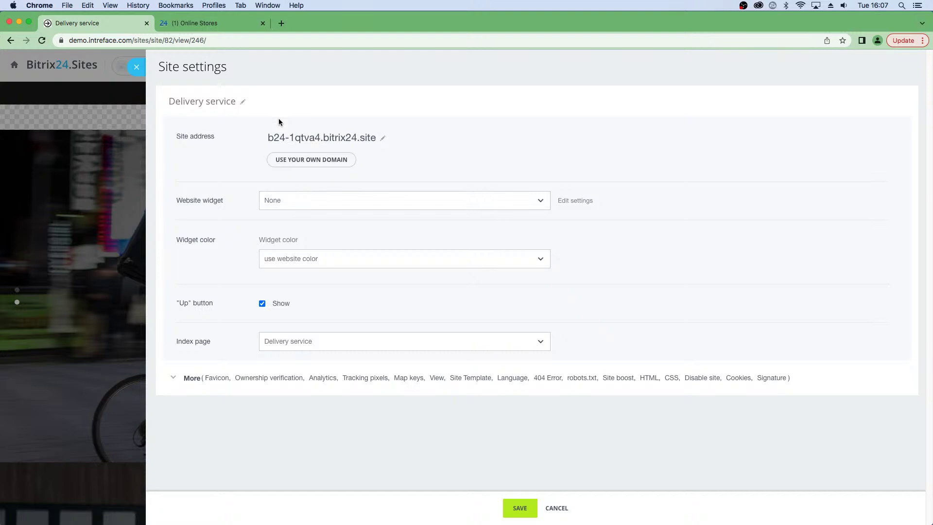
Review the site address and the DNS requirements for using an own domain, then return to Site settings.
drag(268, 137, 368, 160)
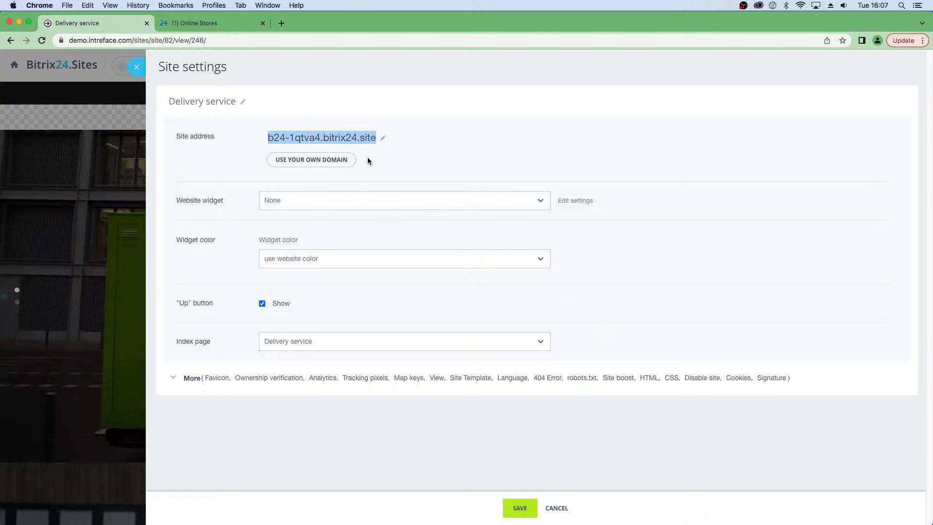
click(379, 158)
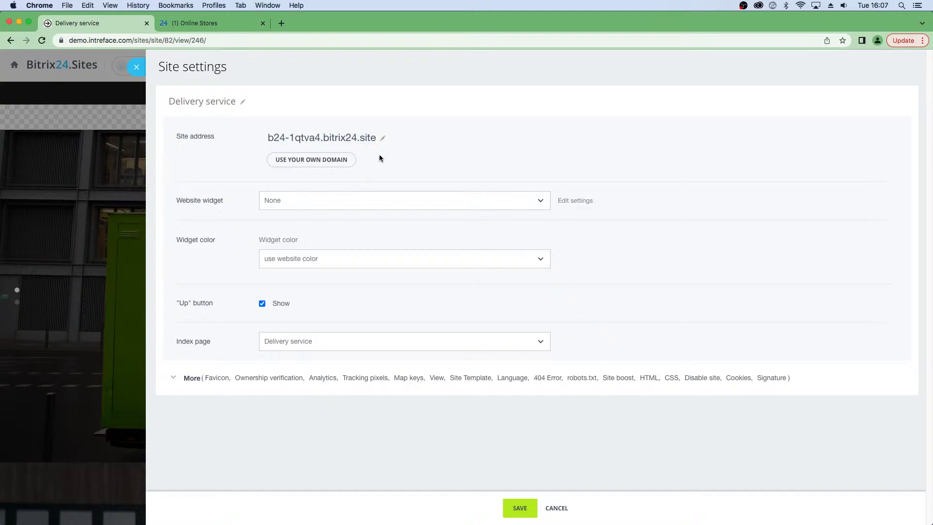
click(308, 168)
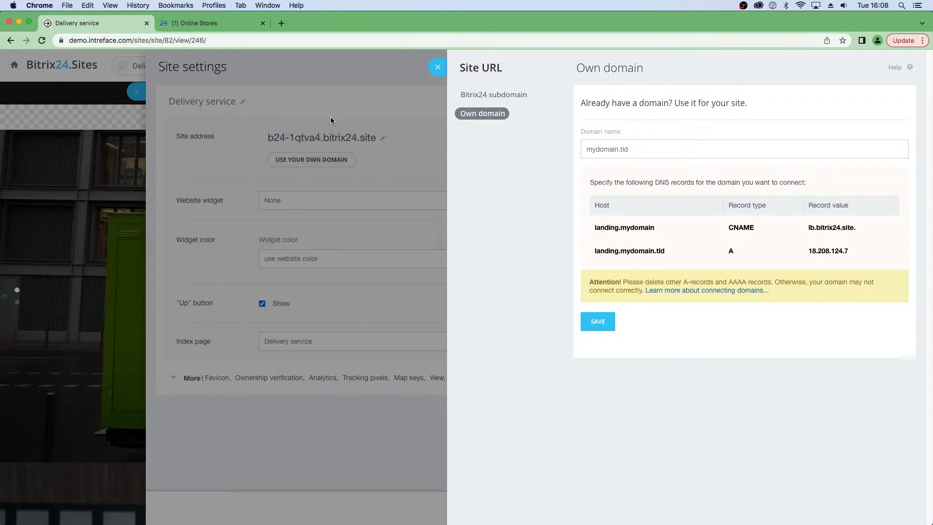
click(439, 69)
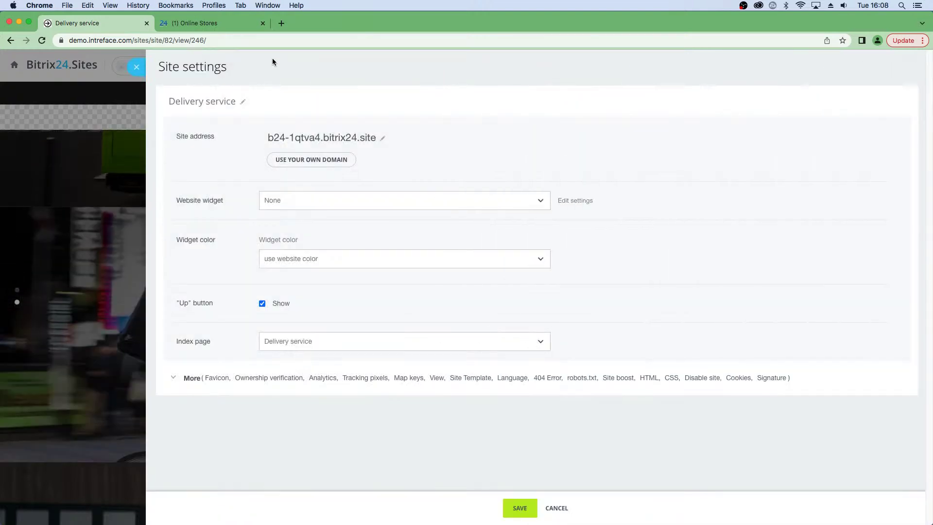
View the website widget choices, try out the live chat on the Free Cake landing page, and return to Site settings.
click(334, 197)
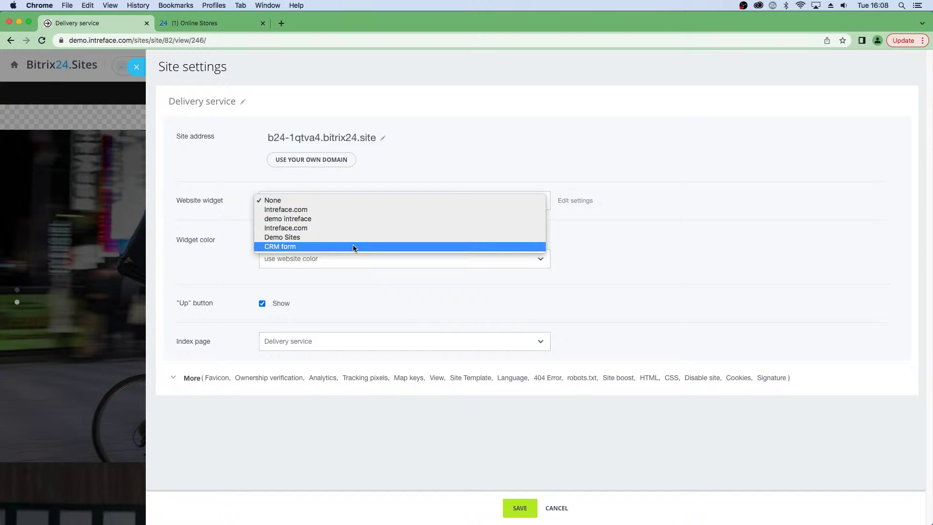
key(ctrl+Right)
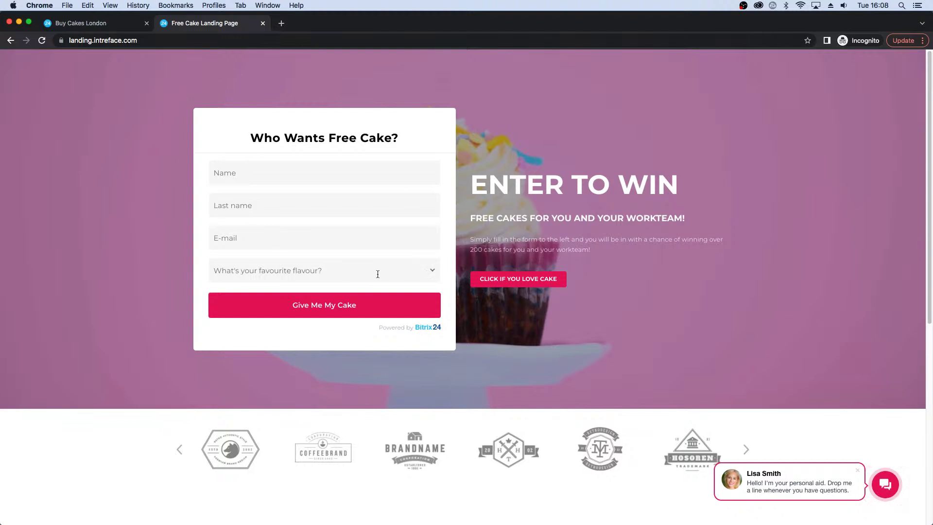
click(896, 496)
click(886, 452)
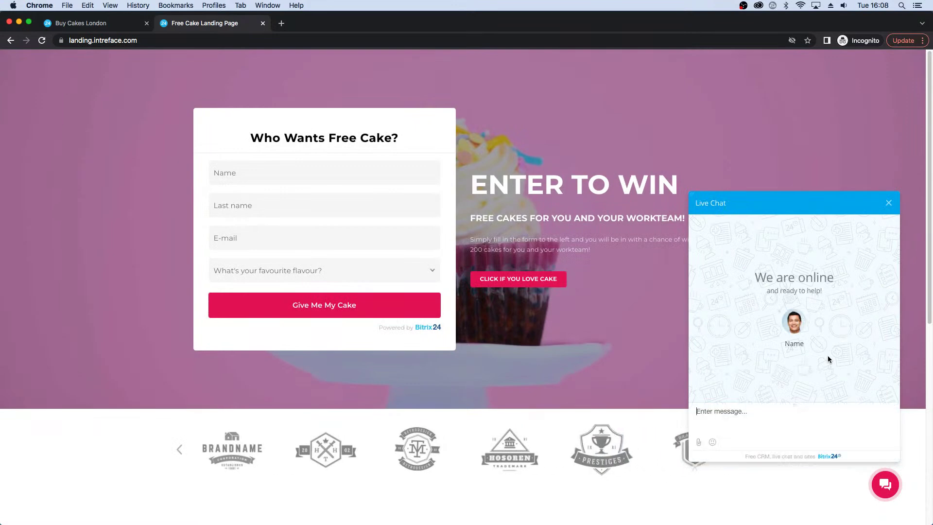
click(888, 203)
key(ctrl+Left)
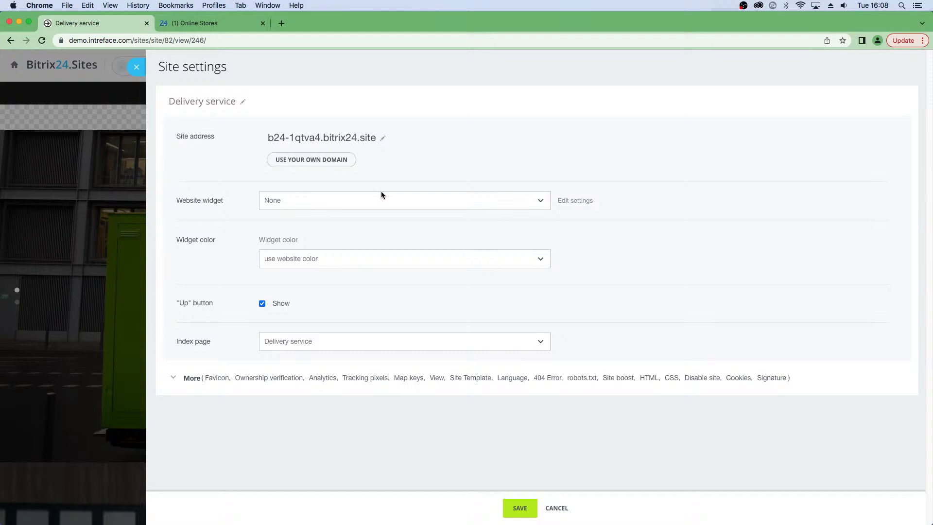
Set the widget color to "use widget color" and view the index page choices.
click(351, 259)
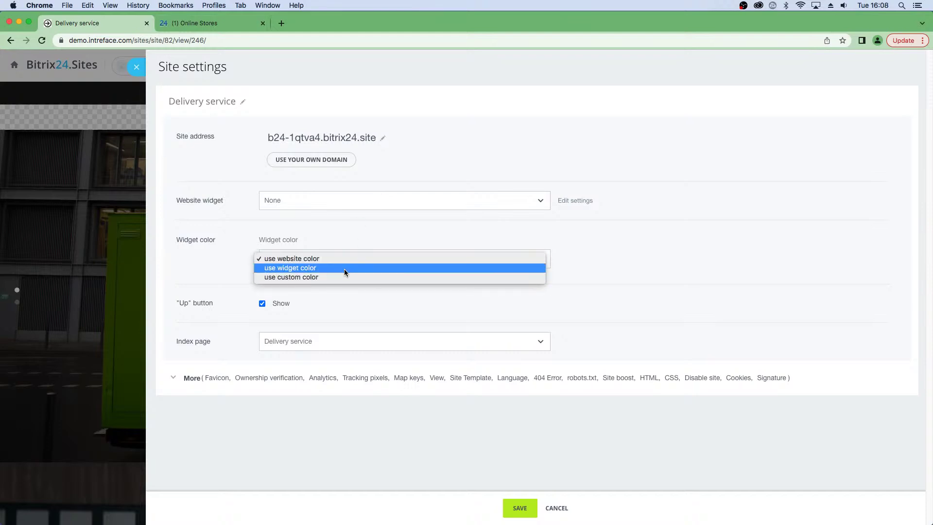
click(344, 268)
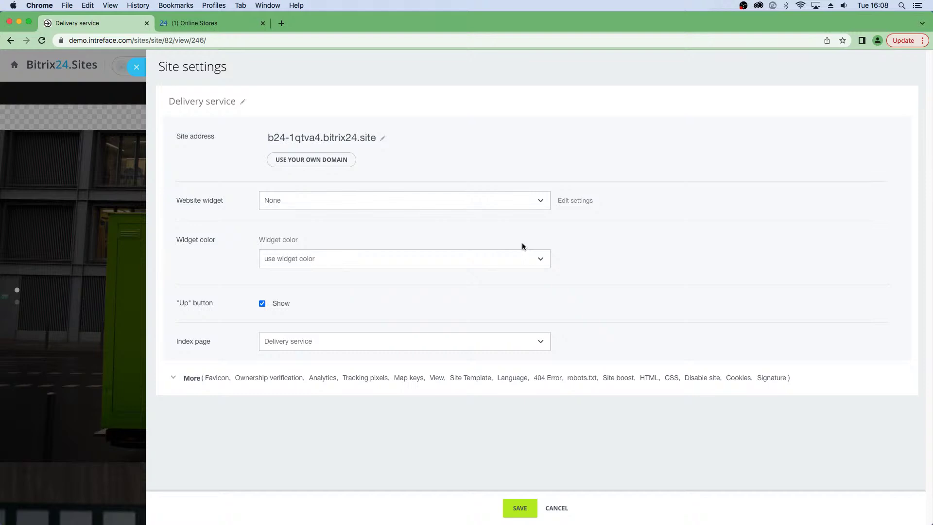
click(392, 339)
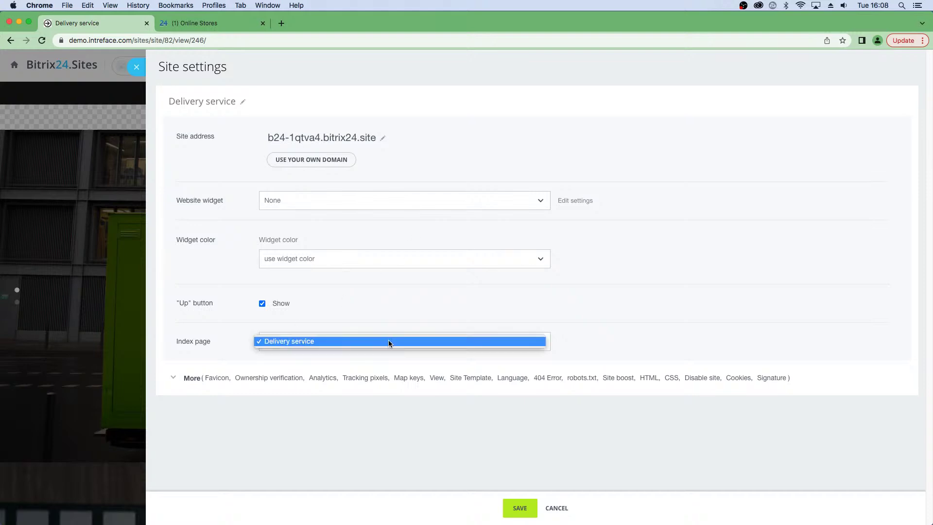
click(184, 380)
Expand the additional site settings, enable Google Tag Manager under Analytics, and close Site settings without saving.
click(185, 380)
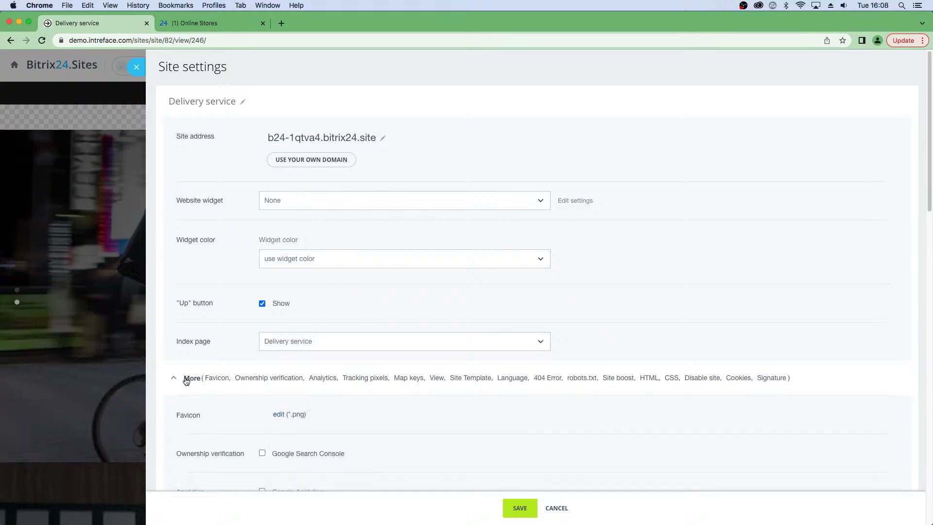
scroll(238, 374, down, 5)
scroll(244, 374, down, 4)
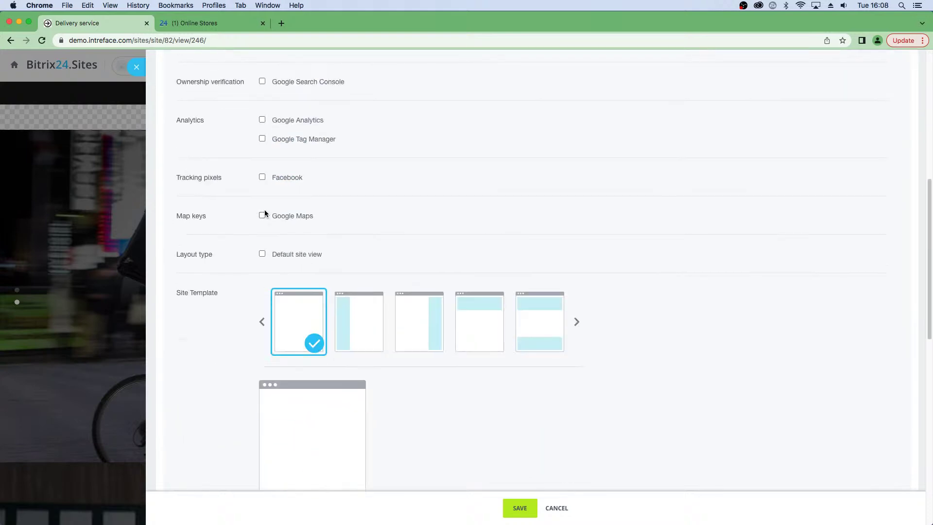
click(262, 138)
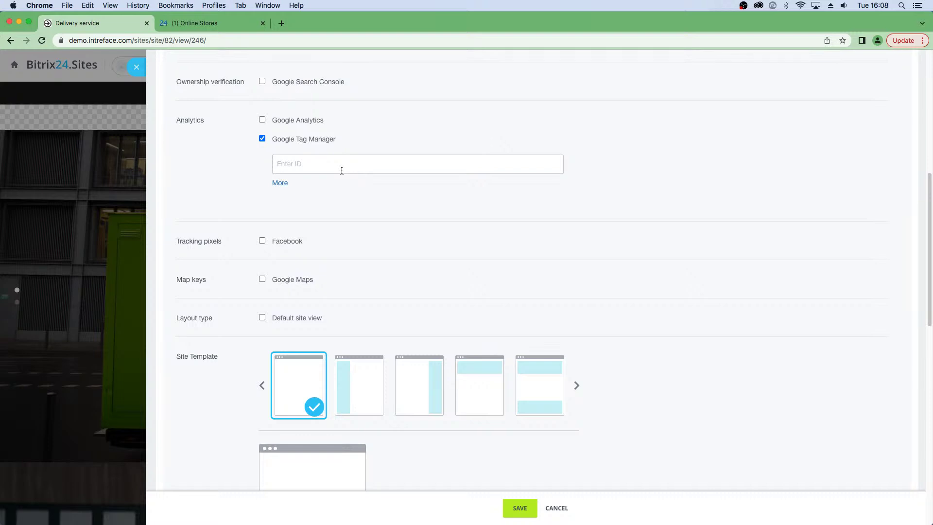
click(136, 67)
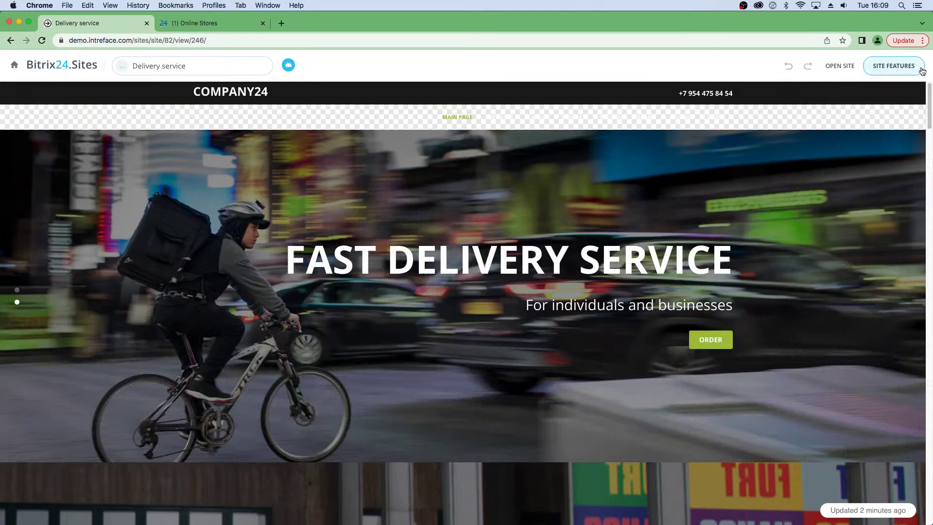
Review the Delivery service page's Page settings, including the additional meta tag, layout and analytics options, and close them without saving.
click(910, 73)
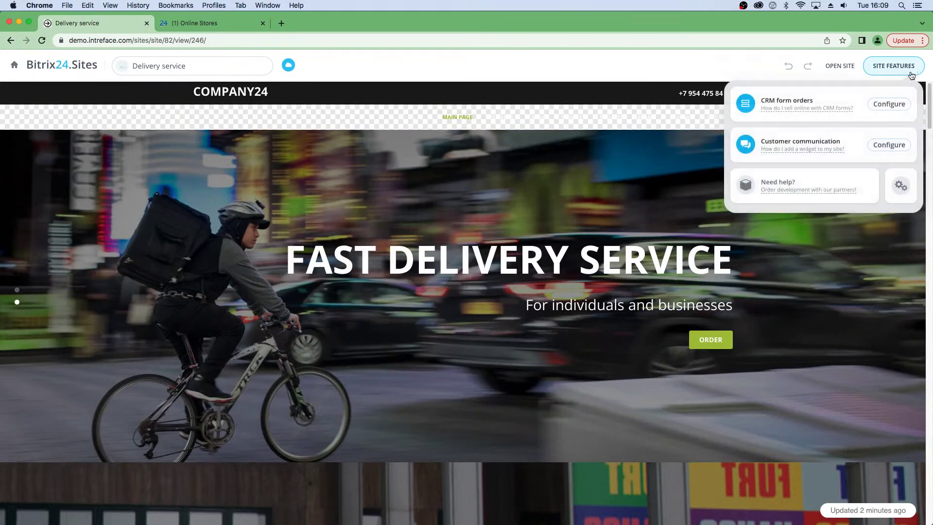
click(900, 185)
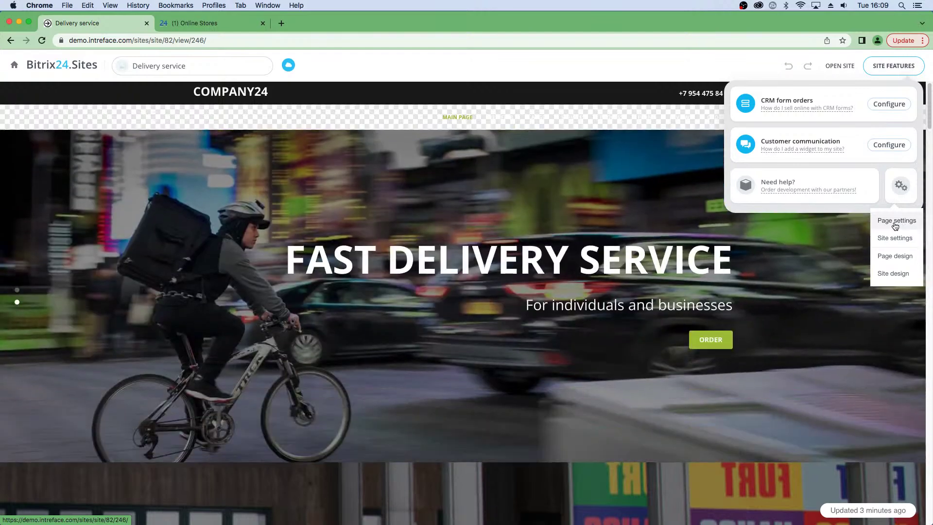
click(895, 225)
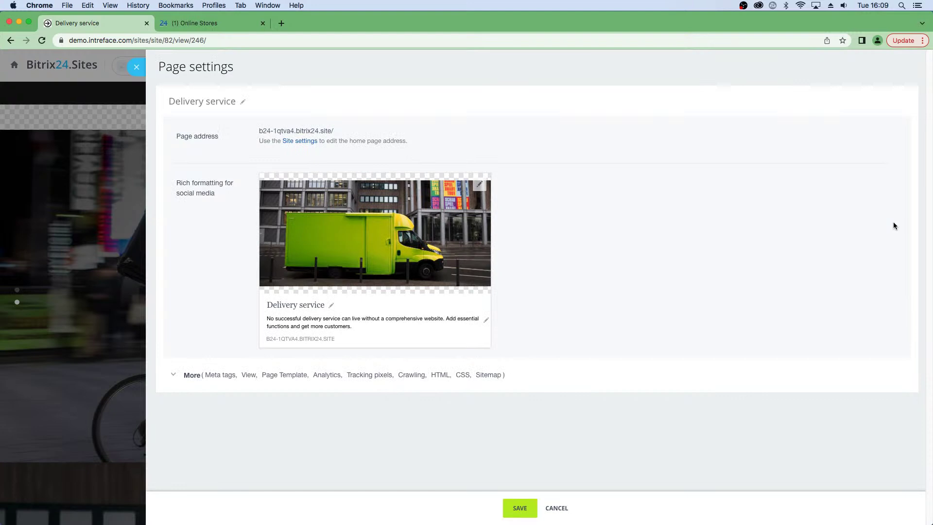
click(192, 375)
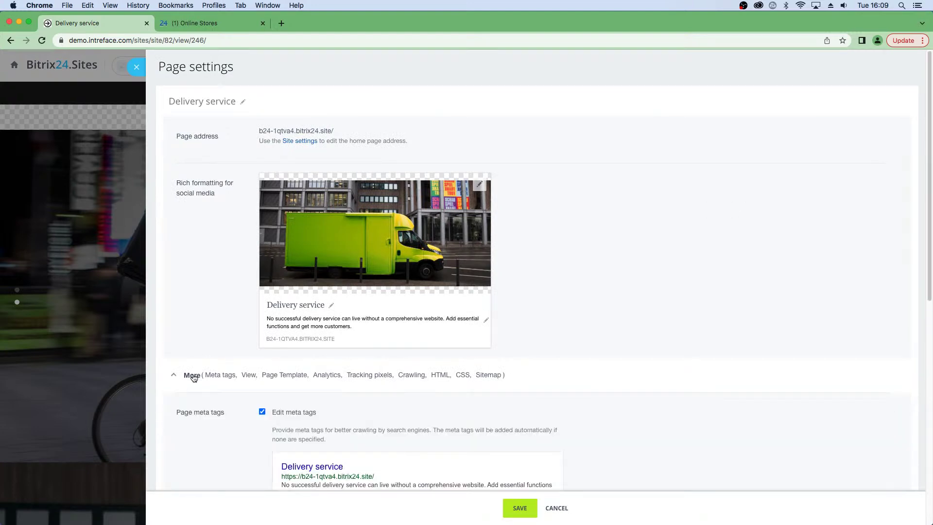
scroll(319, 231, down, 4)
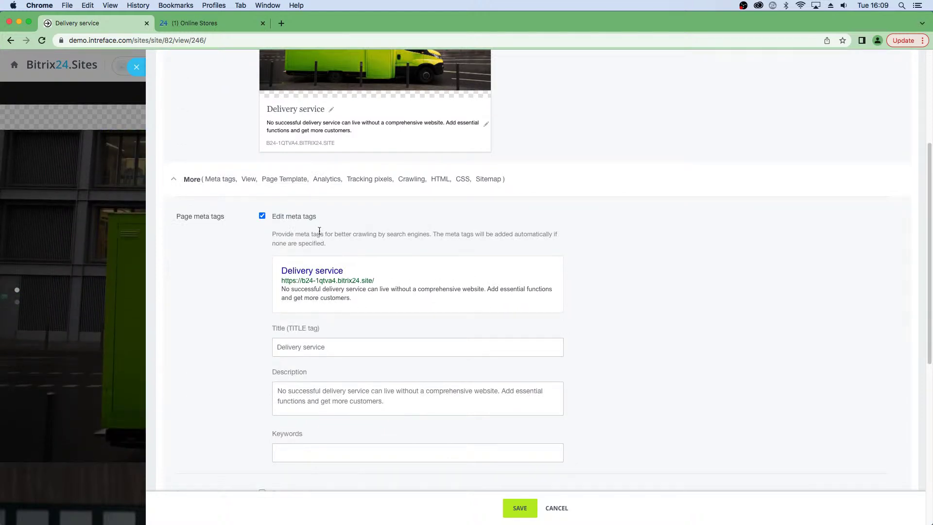
scroll(319, 231, down, 2)
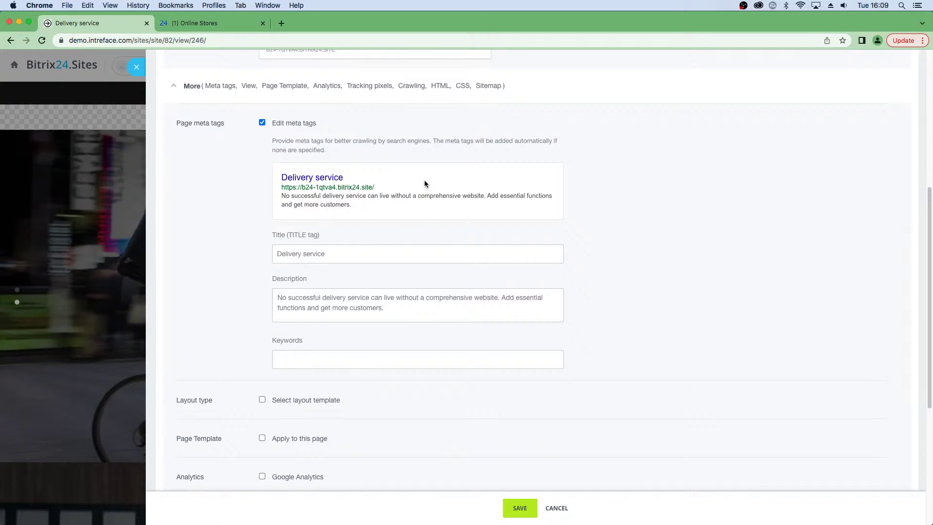
scroll(415, 179, up, 5)
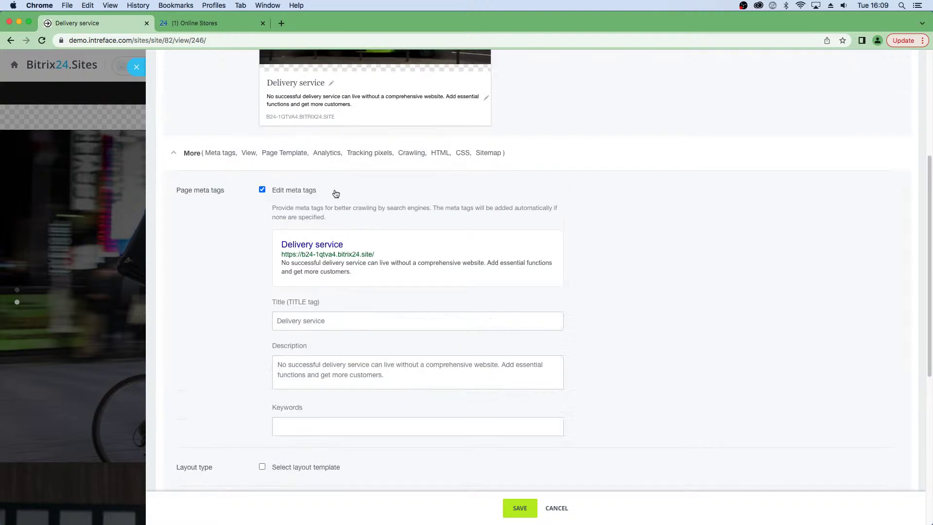
click(137, 68)
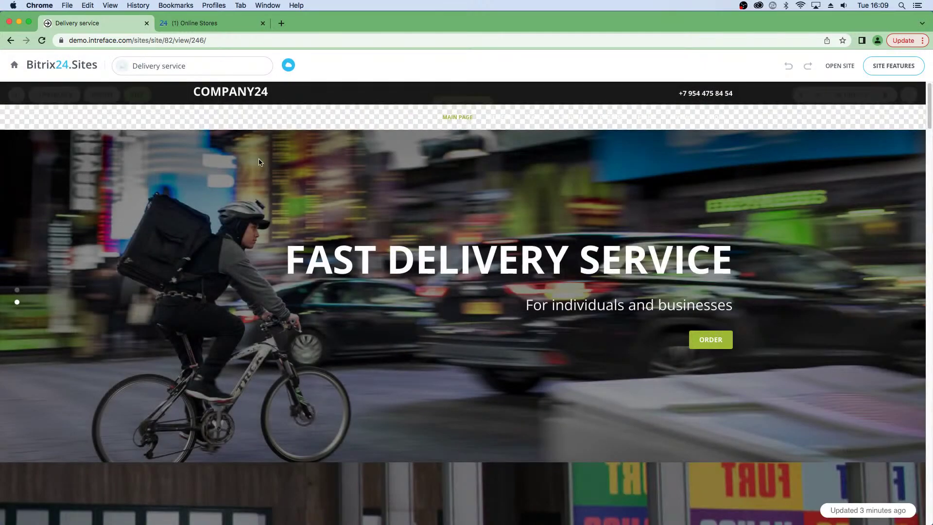
Look through the page's blocks and add the "Timer on a light background" event countdown block directly below the Main page menu.
mouse_move(329, 201)
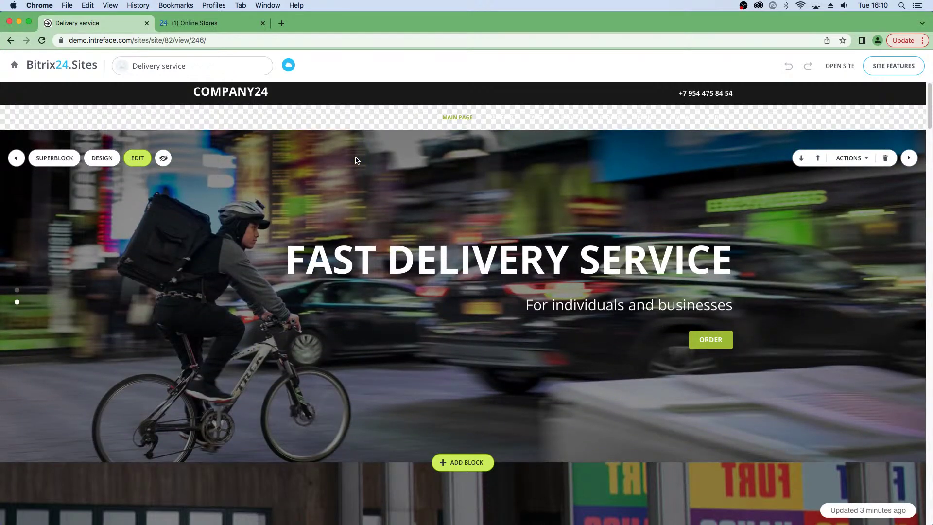
scroll(491, 301, down, 6)
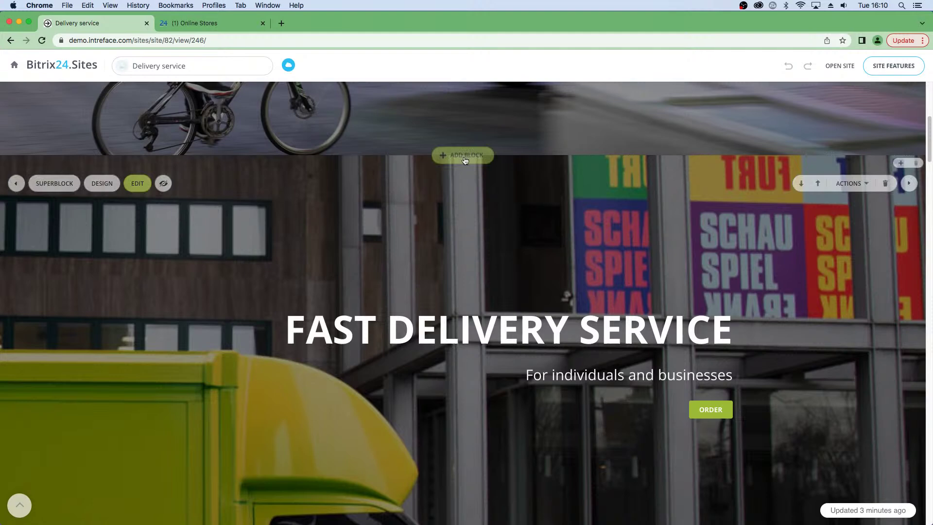
scroll(577, 343, down, 6)
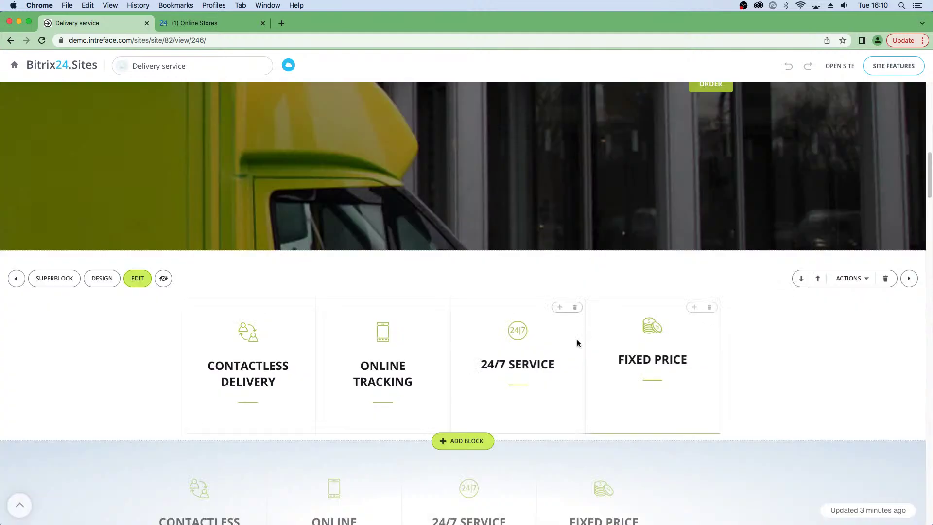
scroll(577, 343, down, 5)
scroll(605, 297, down, 8)
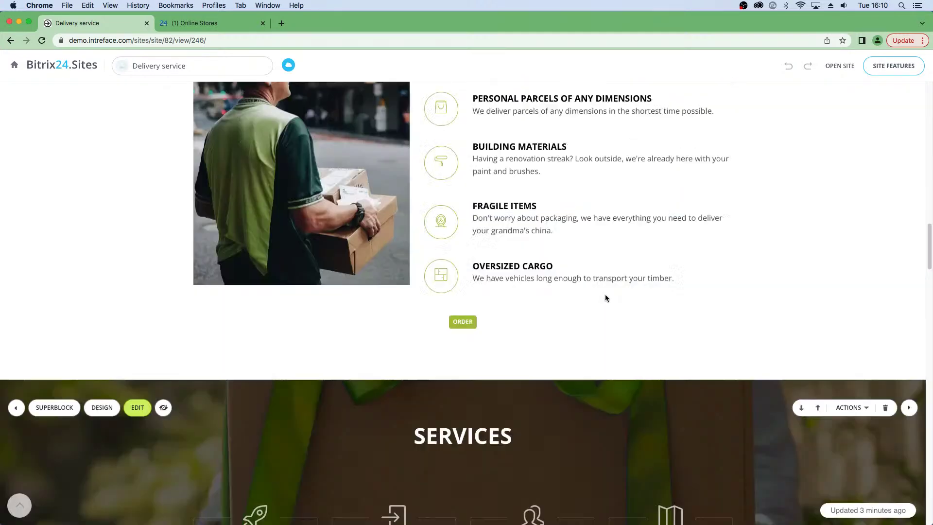
scroll(605, 298, up, 20)
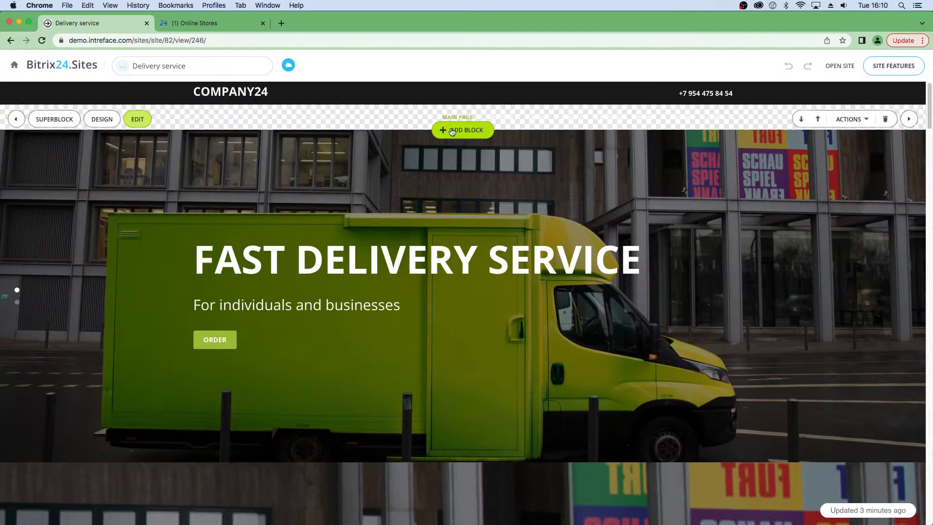
click(452, 130)
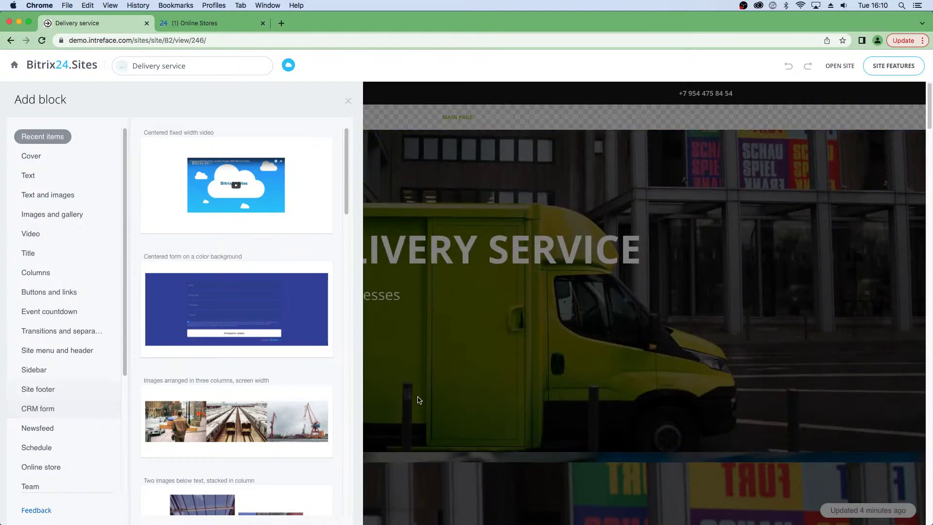
click(51, 311)
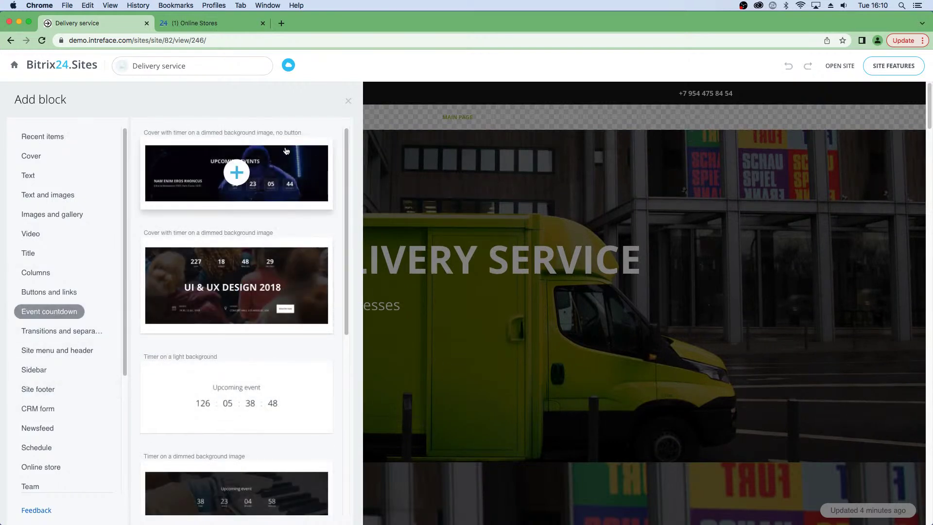
click(237, 404)
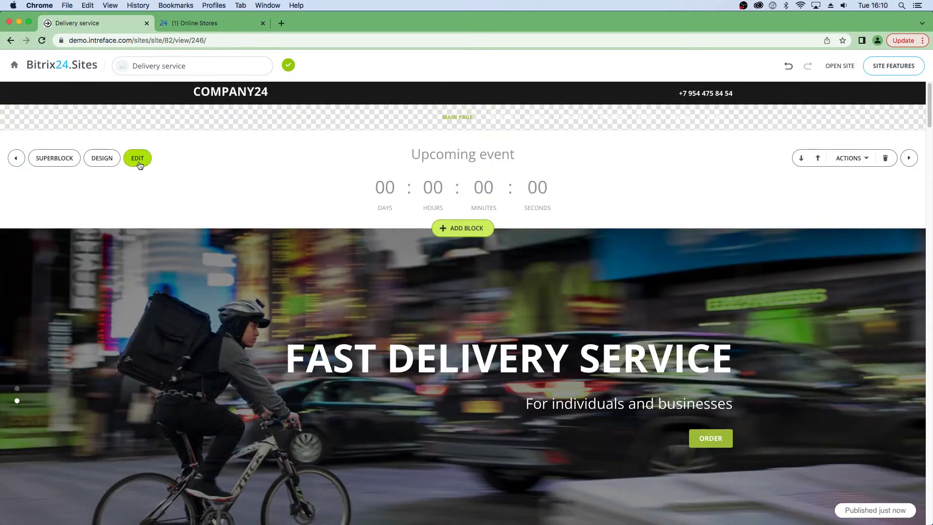
Open the timer block for editing and set its end date to 30/04/2022 09:00:00 am.
click(139, 161)
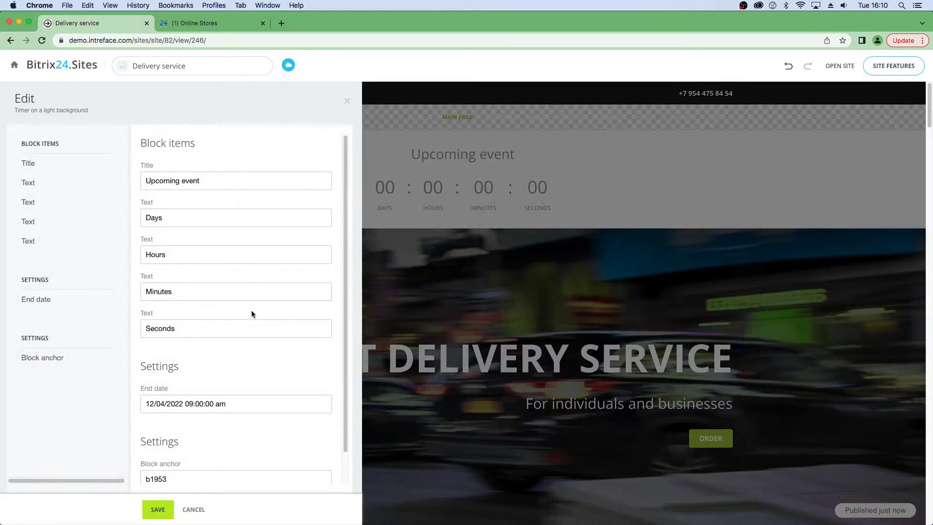
scroll(253, 361, down, 1)
click(245, 370)
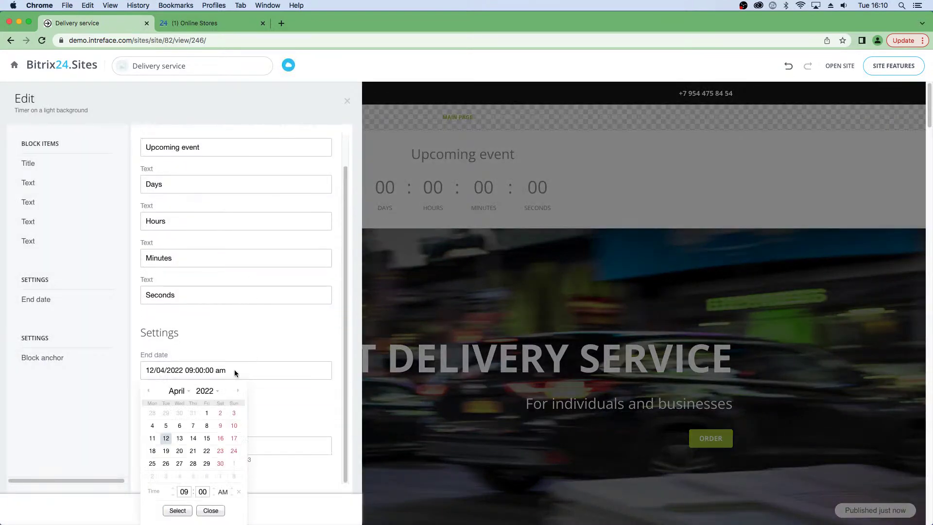
click(220, 463)
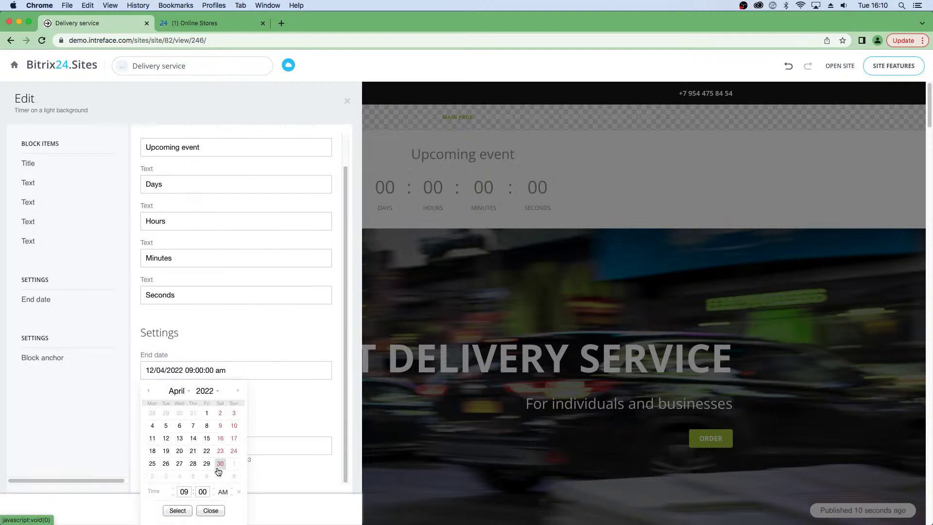
double_click(219, 463)
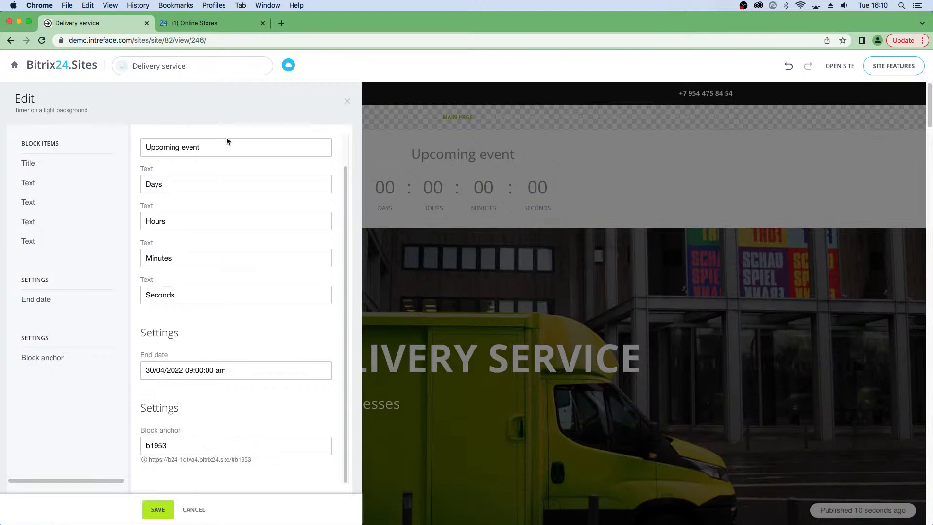
Replace the timer block's title with "New Delivery Service" and save the block.
click(218, 147)
double_click(189, 147)
key(BackSpace)
key(BackSpace)
key(BackSpace)
key(BackSpace)
key(BackSpace)
key(BackSpace)
key(BackSpace)
key(BackSpace)
key(BackSpace)
key(BackSpace)
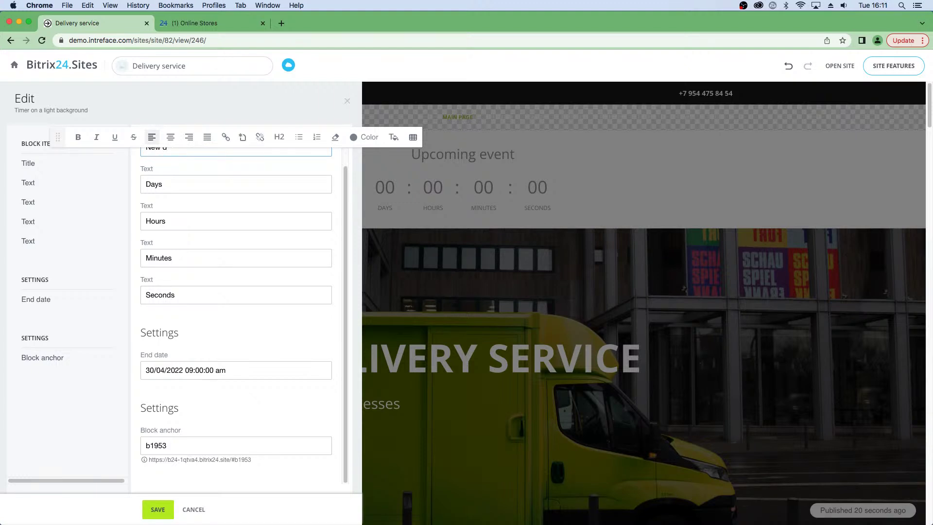
text(New Delivery Service)
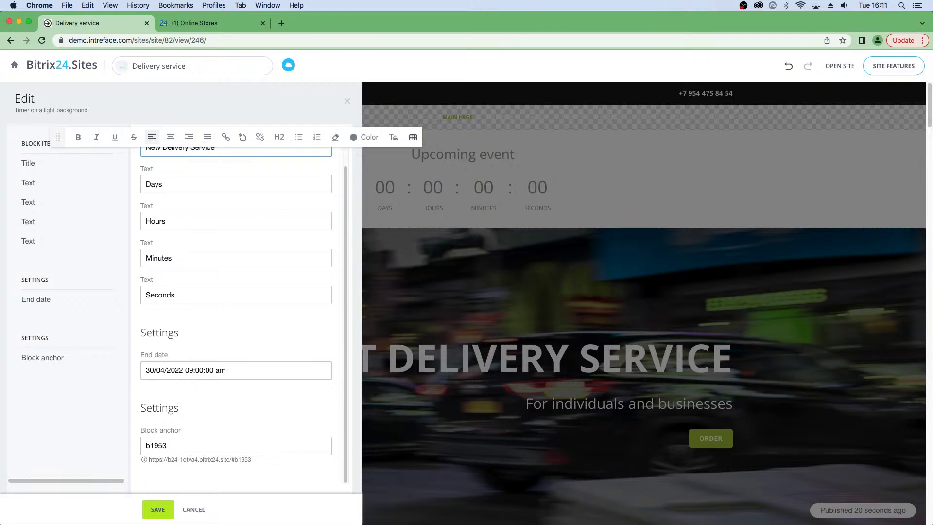
click(157, 508)
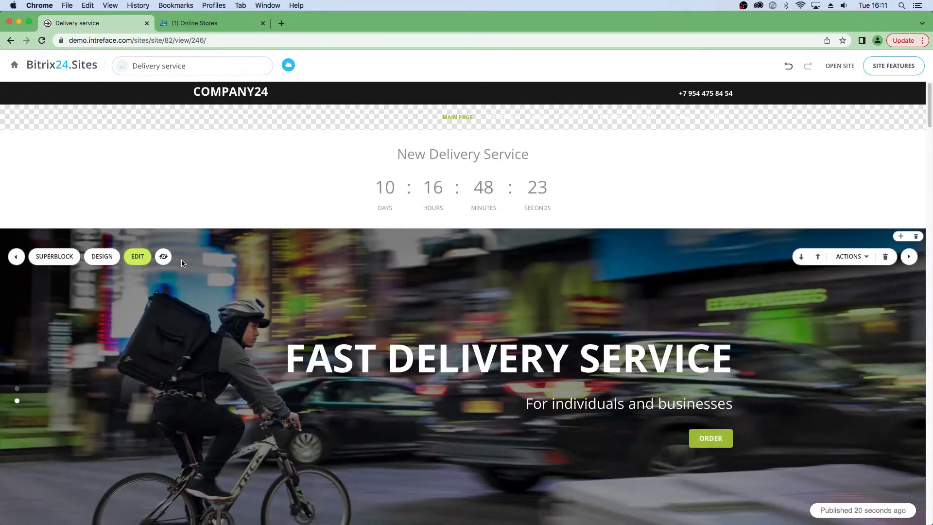
Add the "Images arranged in three columns, screen width" gallery block below the countdown and open its first image for editing.
click(460, 226)
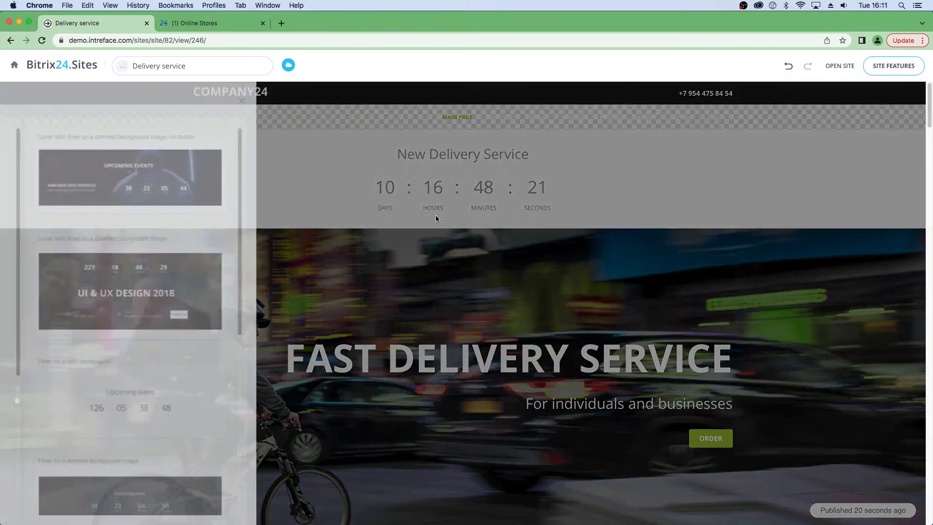
click(51, 216)
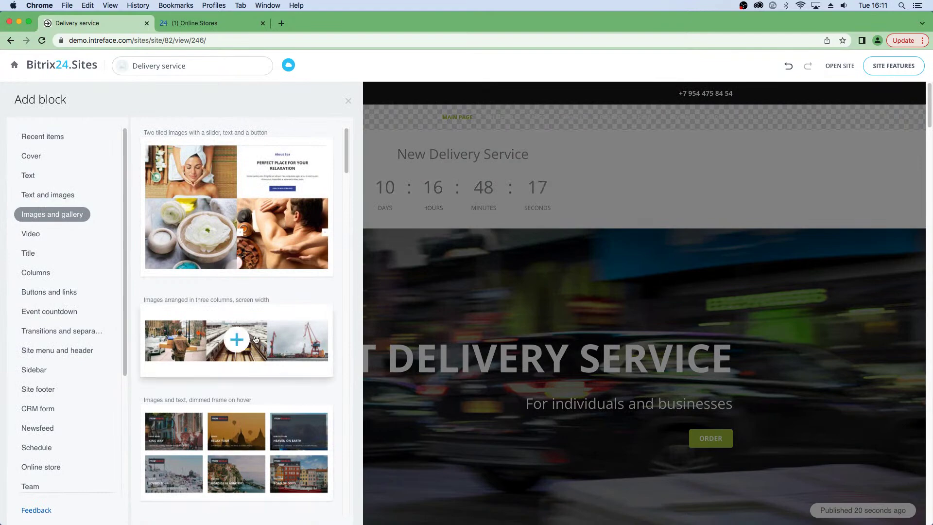
click(236, 339)
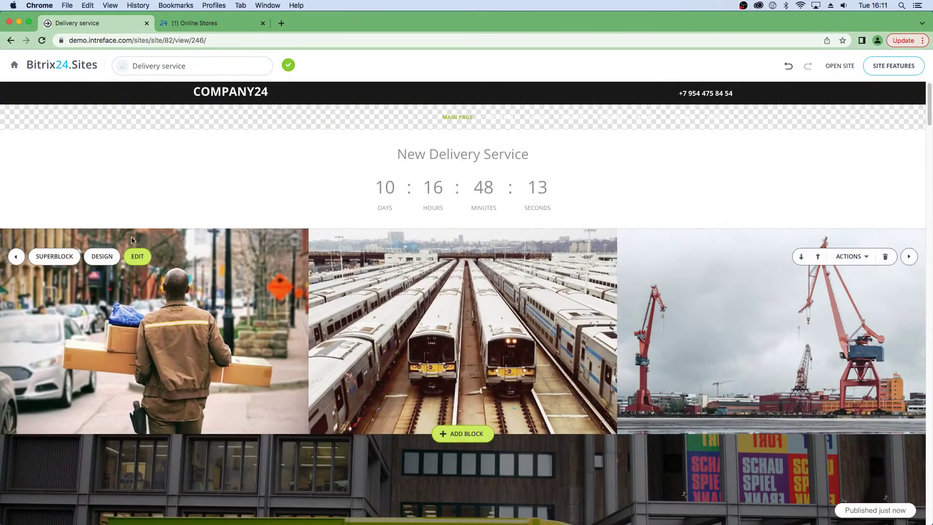
click(136, 258)
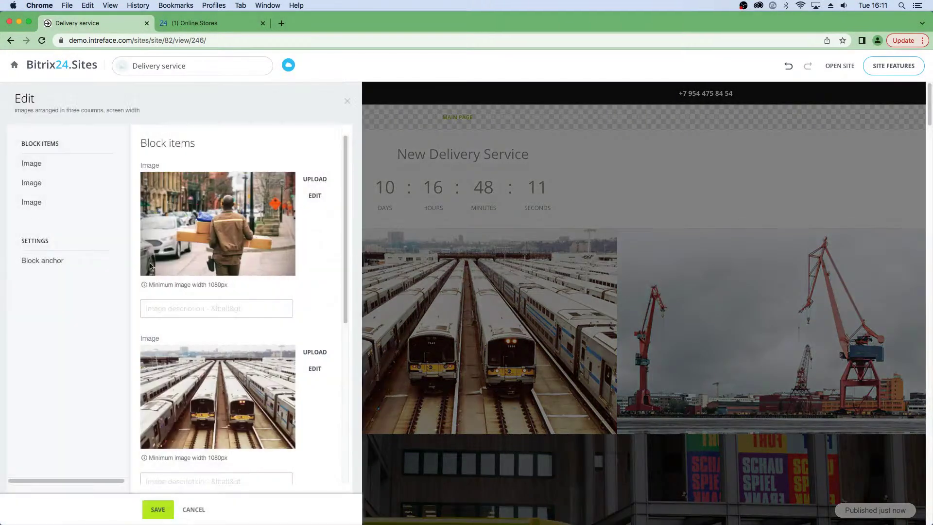
click(314, 197)
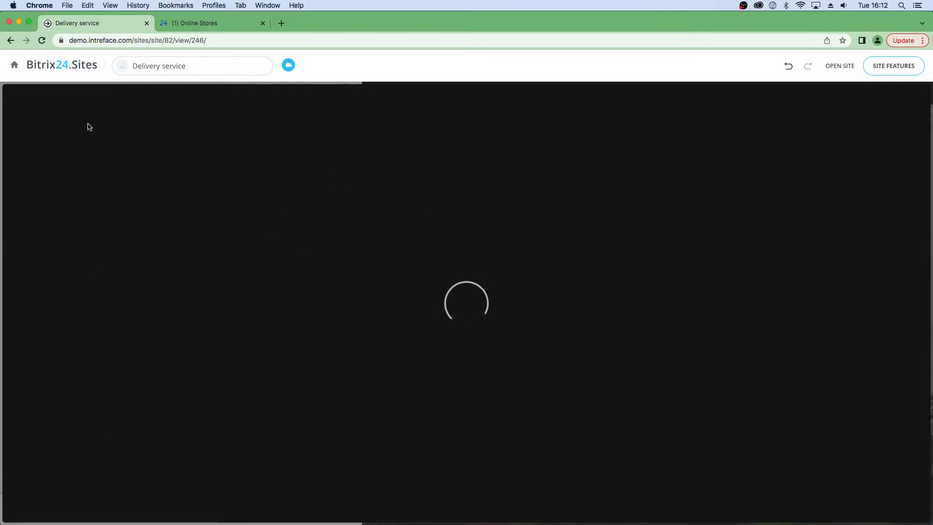
Leave the image editor by undoing and redoing the last block changes and reopening the Delivery service page.
click(790, 68)
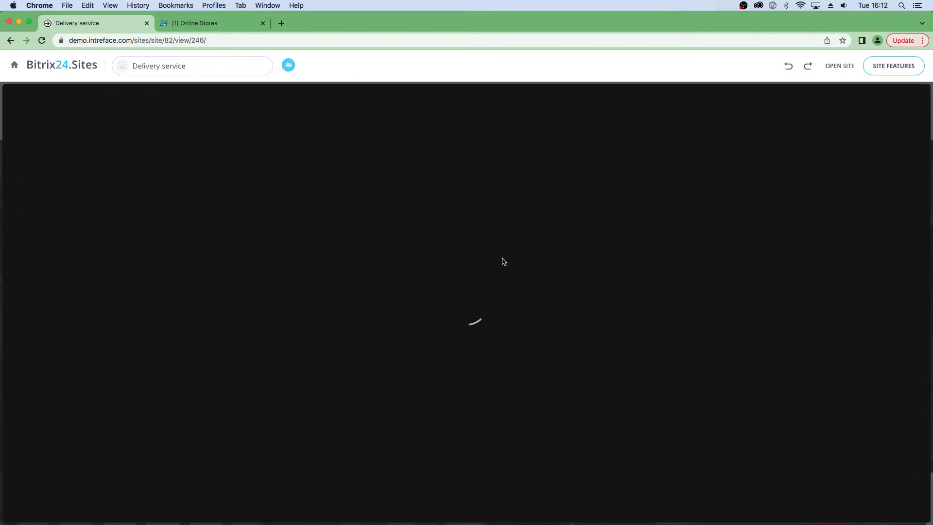
click(788, 66)
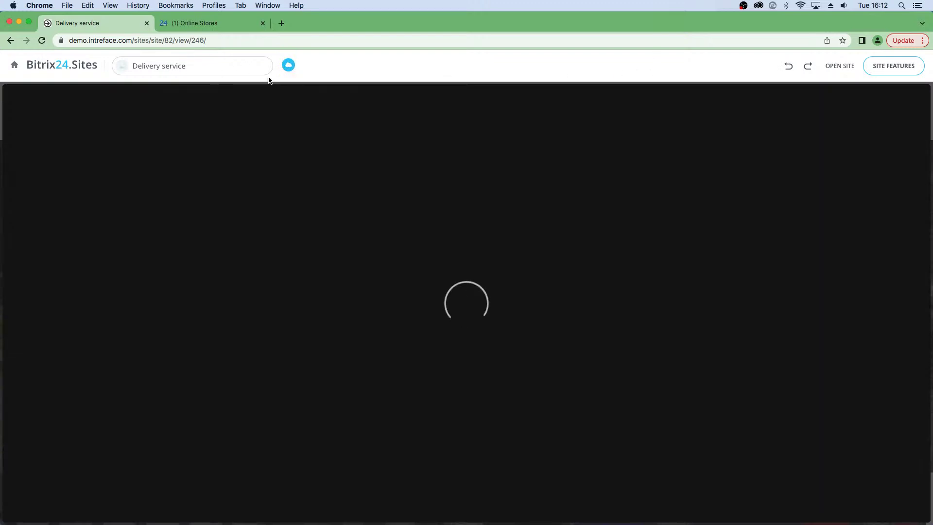
click(807, 66)
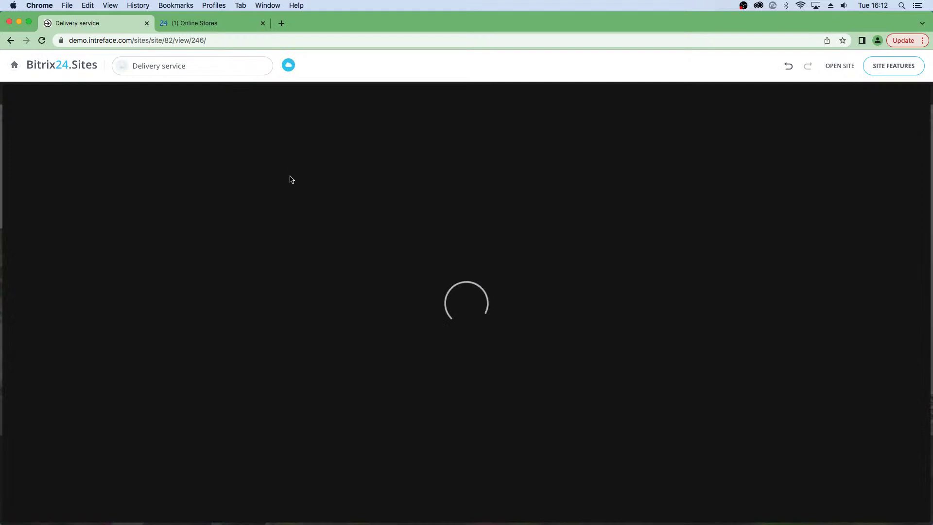
click(197, 63)
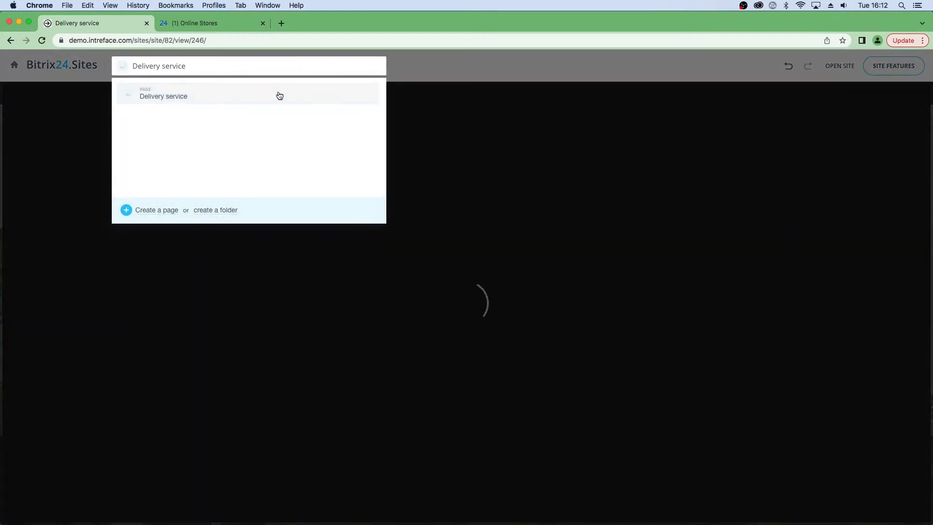
click(134, 97)
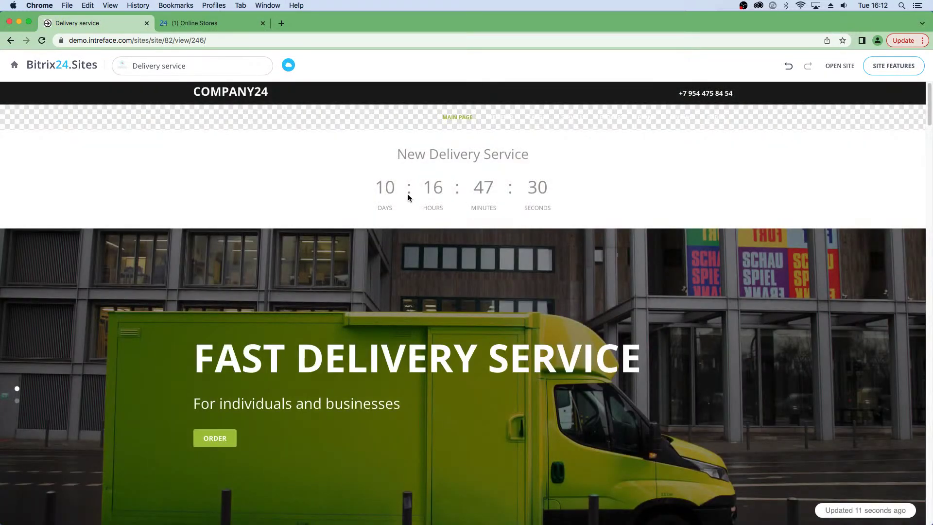
Move the New Delivery Service countdown block up, above the Main page menu.
mouse_move(275, 174)
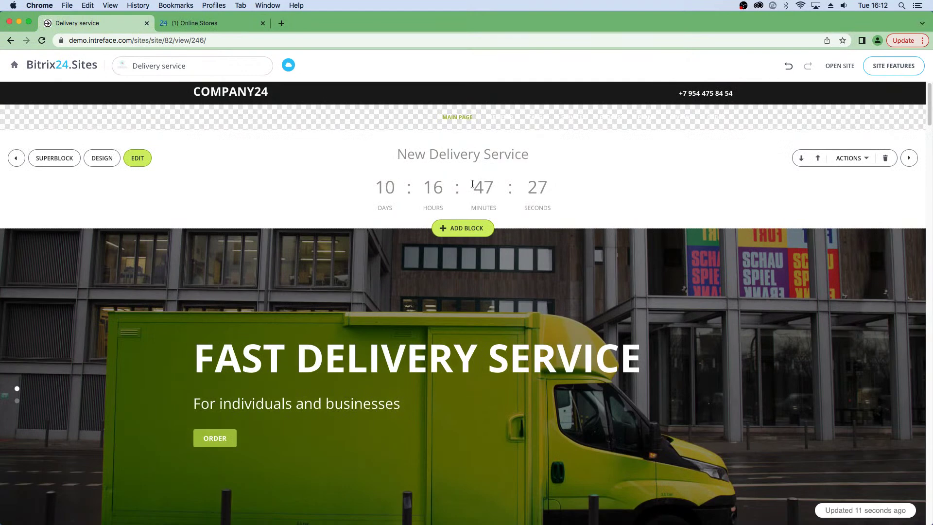
click(818, 157)
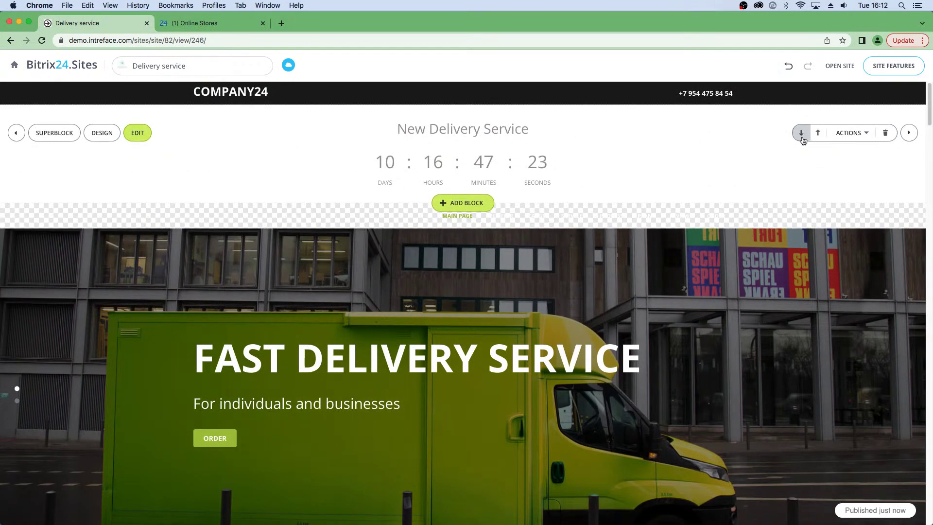
Move the New Delivery Service countdown block down below the Main page menu and review the page blocks underneath.
click(803, 142)
mouse_move(511, 232)
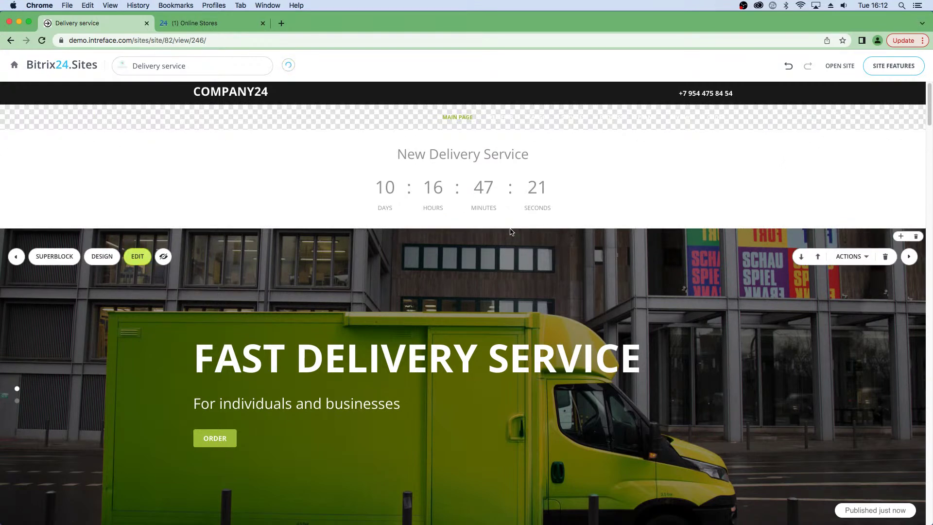
scroll(535, 357, down, 5)
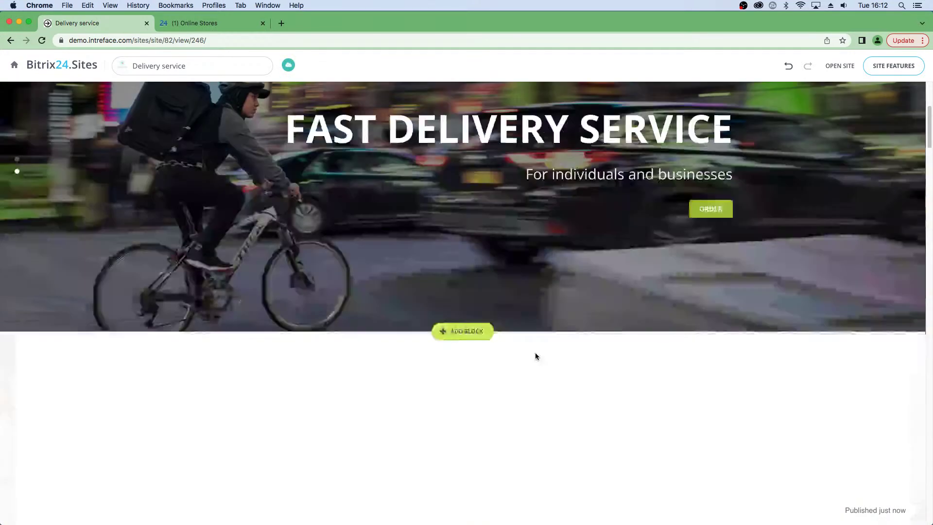
scroll(535, 356, down, 6)
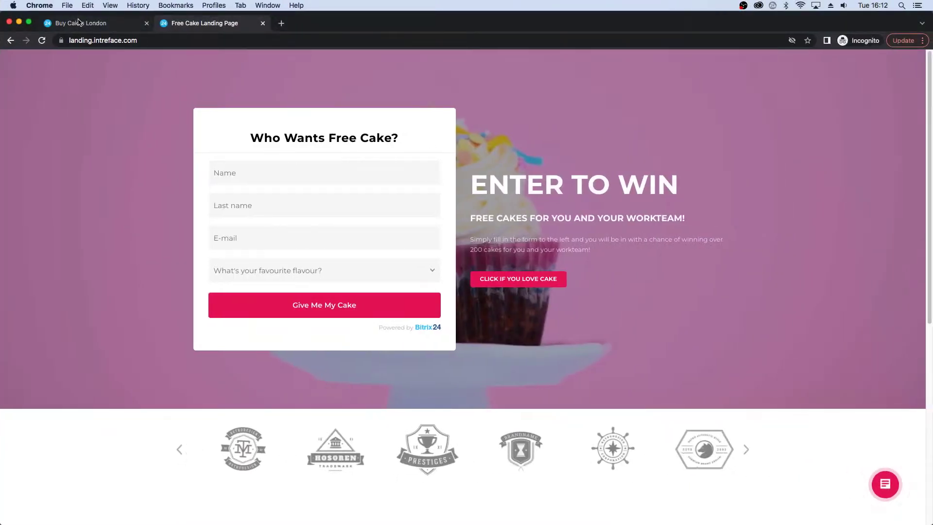
Switch to the Buy Cakes London site and review its home page down to the Request a Callback form.
click(81, 22)
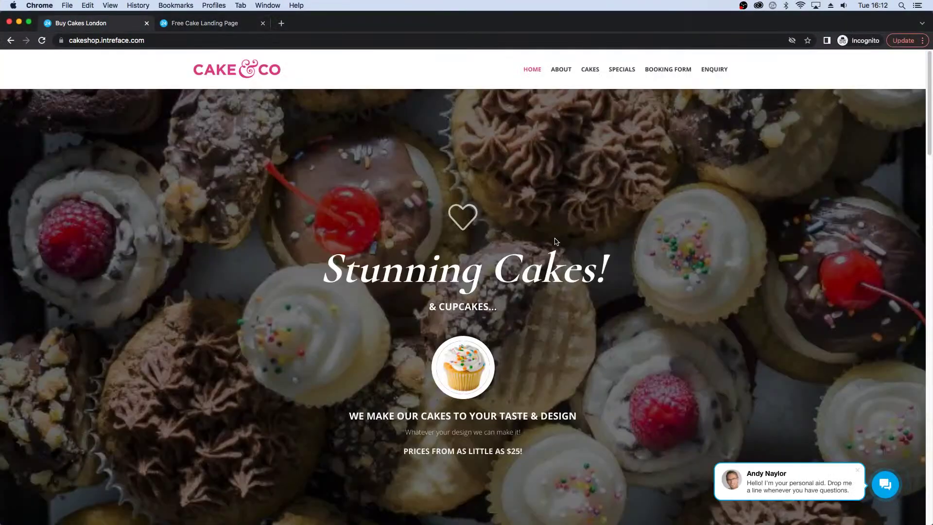
scroll(560, 348, down, 15)
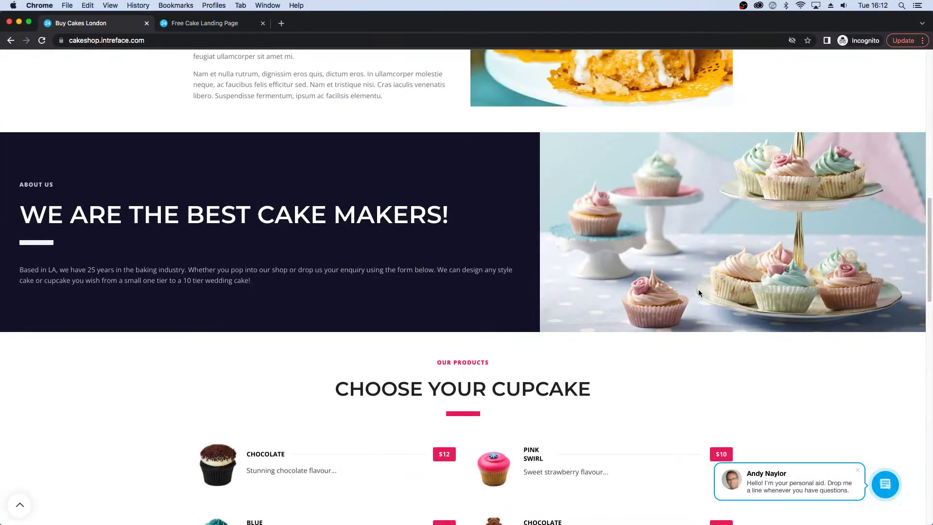
scroll(661, 257, down, 20)
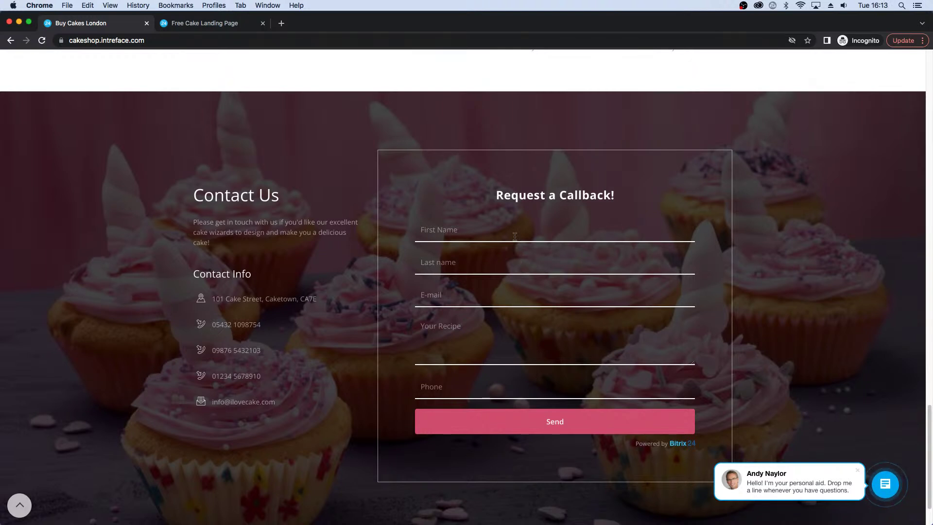
Open the cake shop's live chat from the site widget, close the chat and return to the start of the page.
click(885, 488)
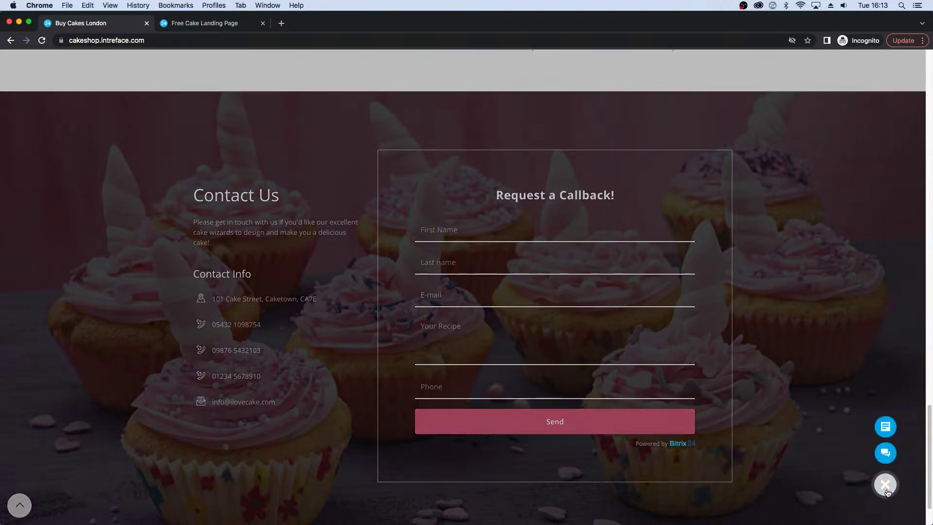
click(885, 452)
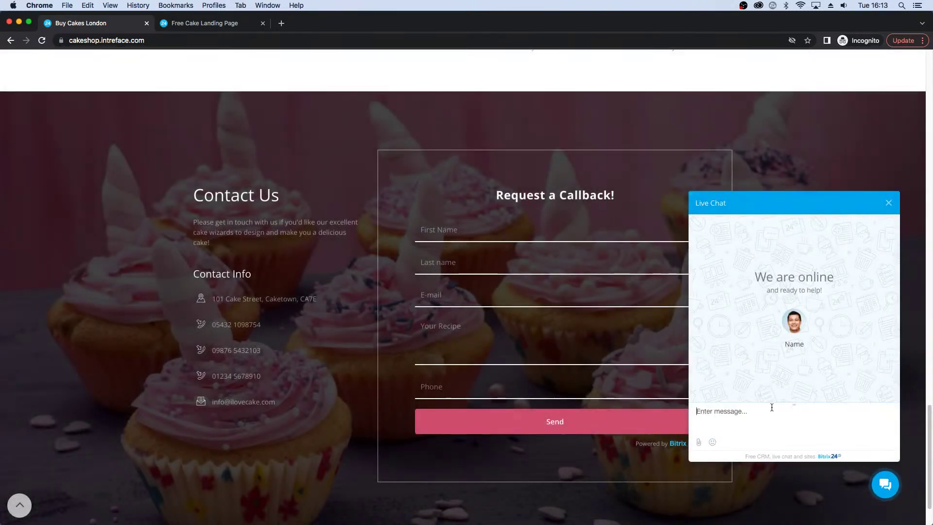
click(888, 202)
scroll(612, 354, up, 20)
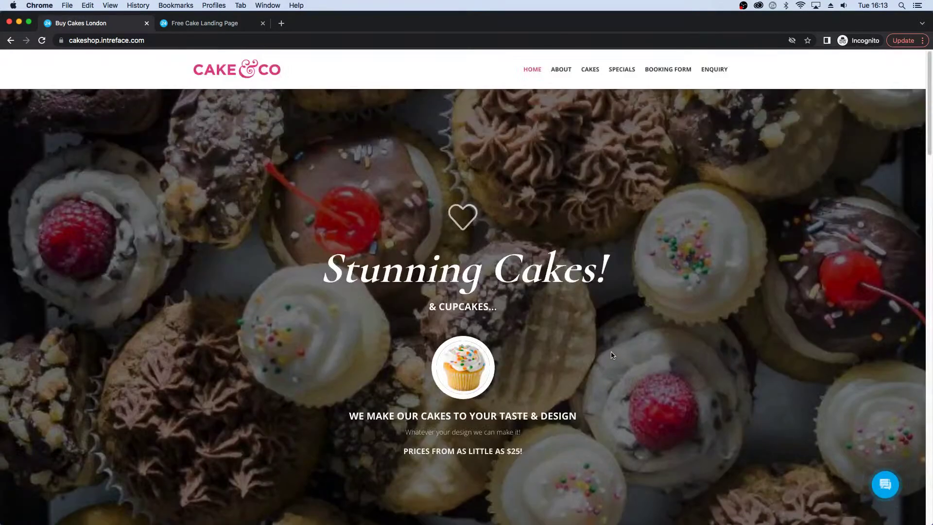
Examine the Free Cake Landing Page, from its entry form to the cake flavors section and back.
click(187, 29)
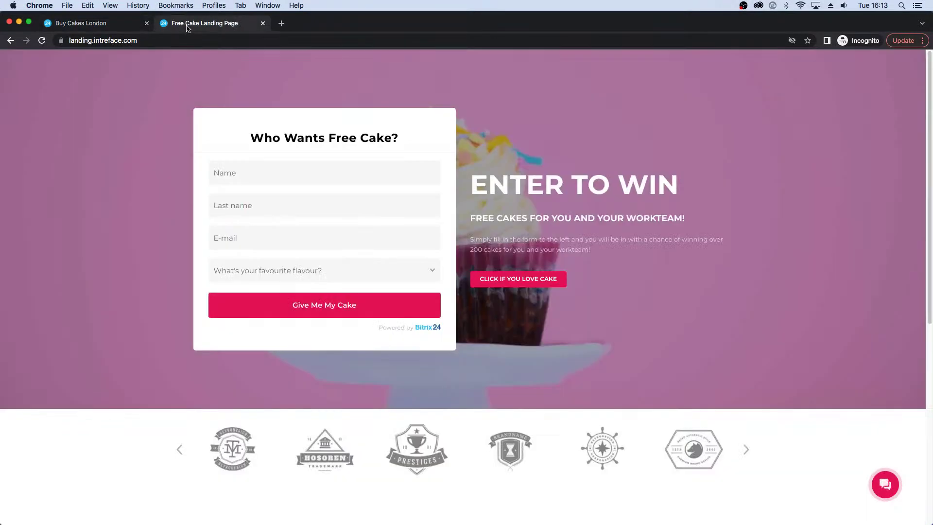
scroll(537, 276, down, 5)
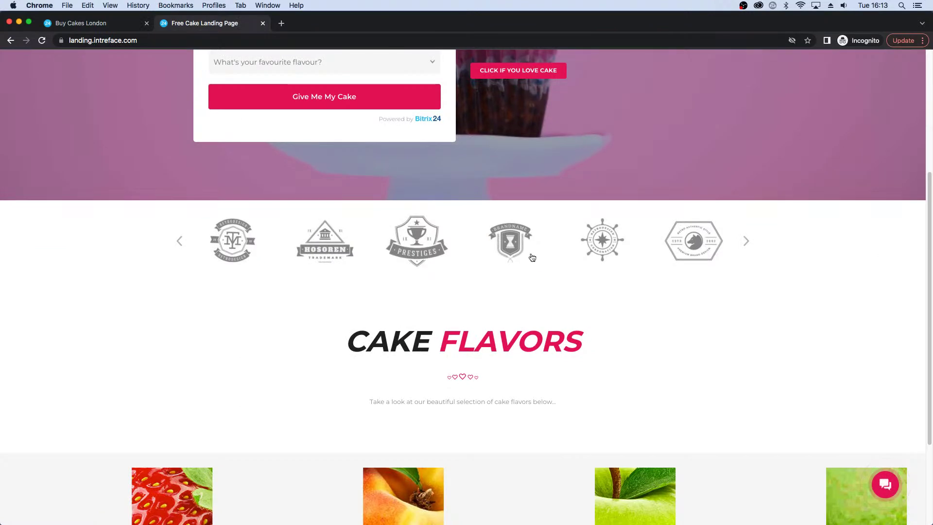
scroll(313, 283, down, 3)
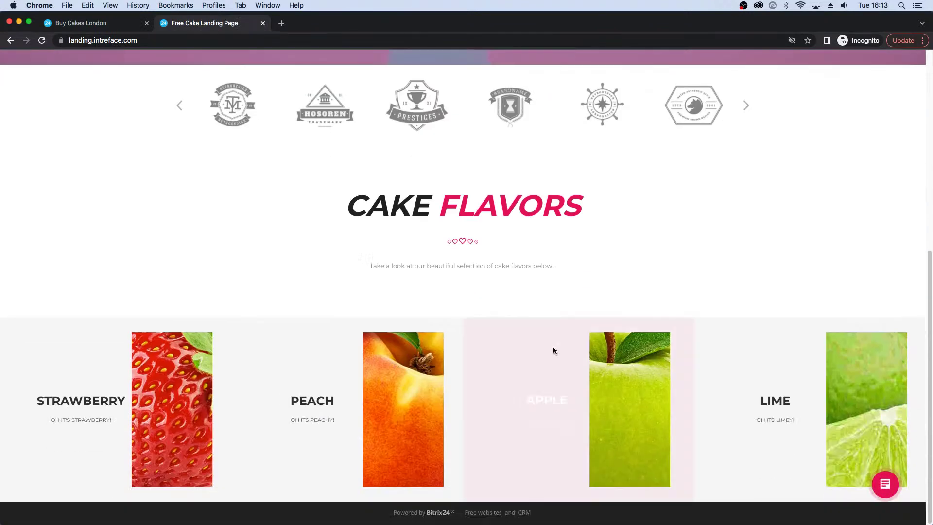
scroll(732, 266, up, 2)
scroll(732, 265, up, 6)
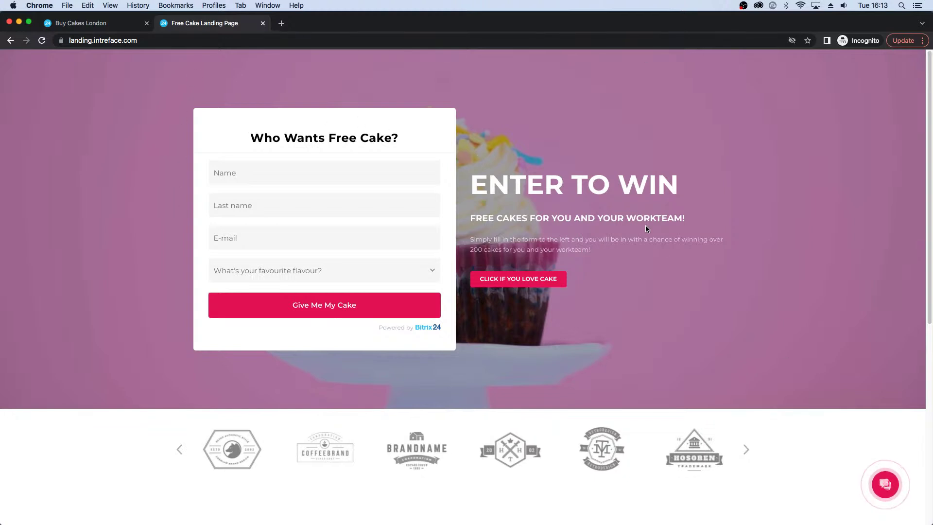
From the cake shop's Enquiry page, send the live chat message "Hello, i have a question about the cakes".
click(116, 26)
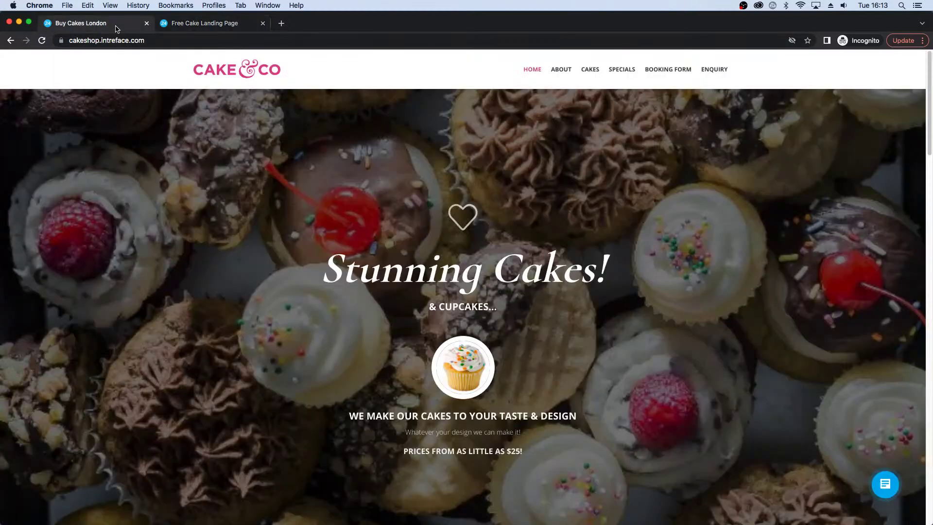
click(714, 73)
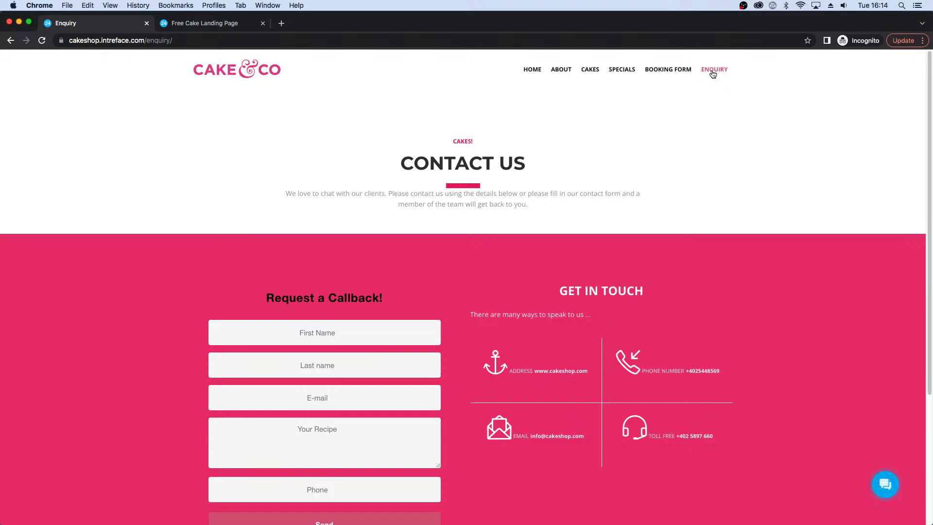
scroll(402, 209, down, 3)
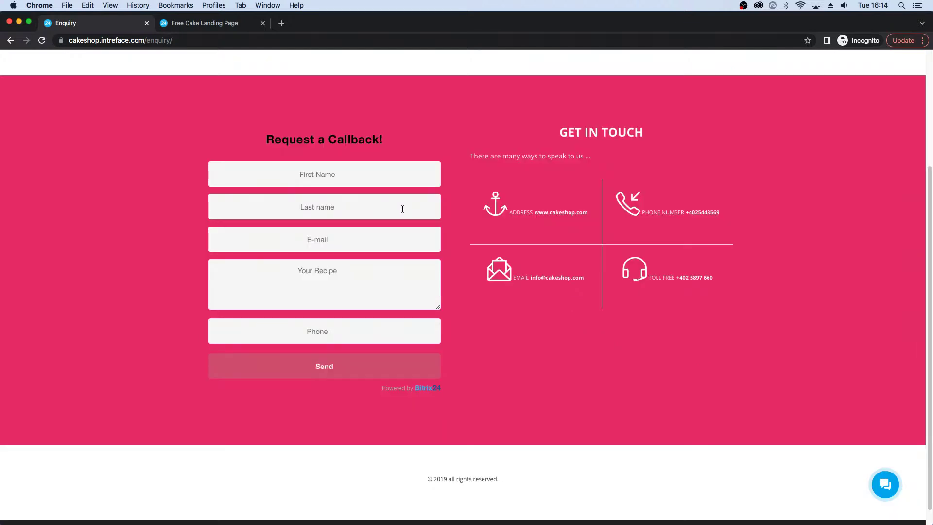
click(898, 486)
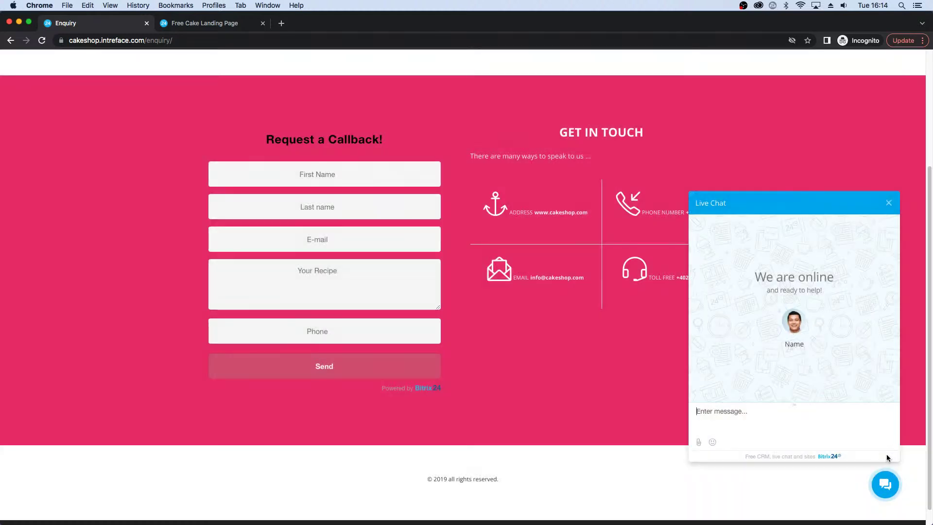
text(Hello,)
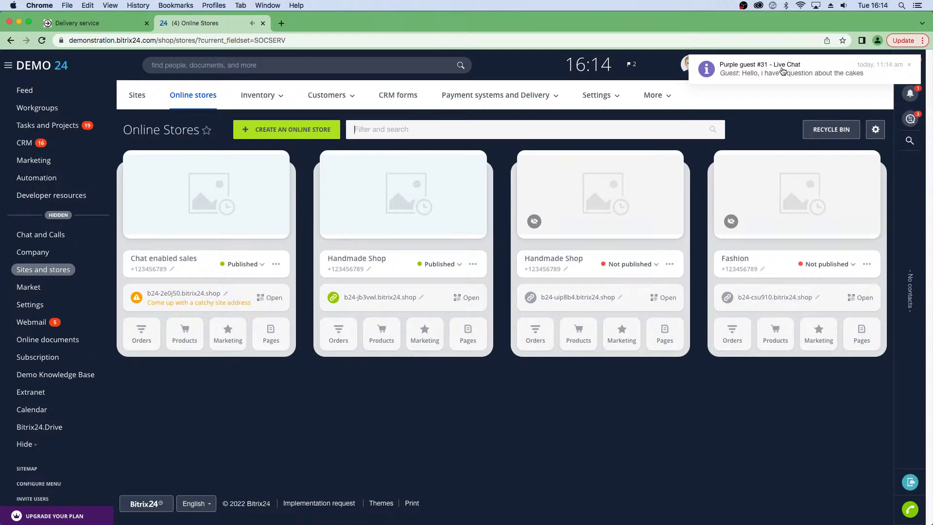
In Bitrix24, pick up the guest's live chat conversation and reply "sure, how can i help?".
click(911, 119)
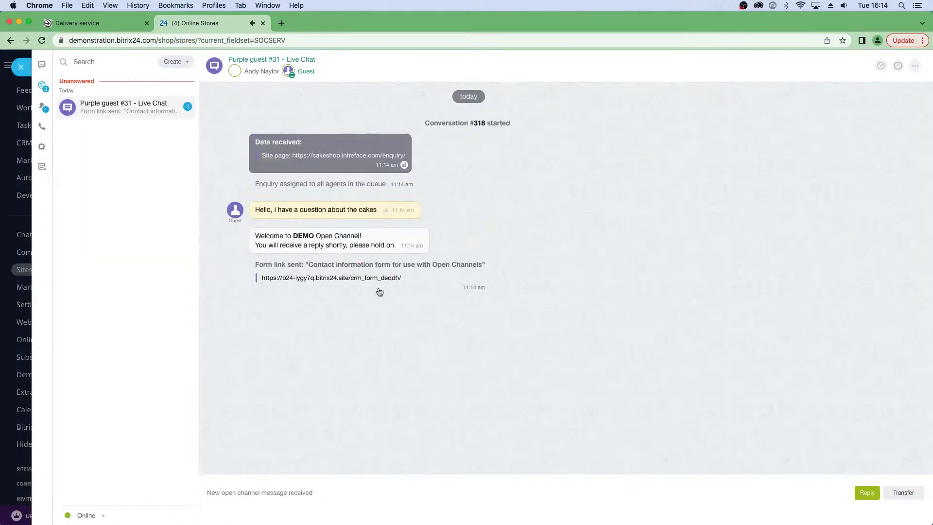
click(867, 492)
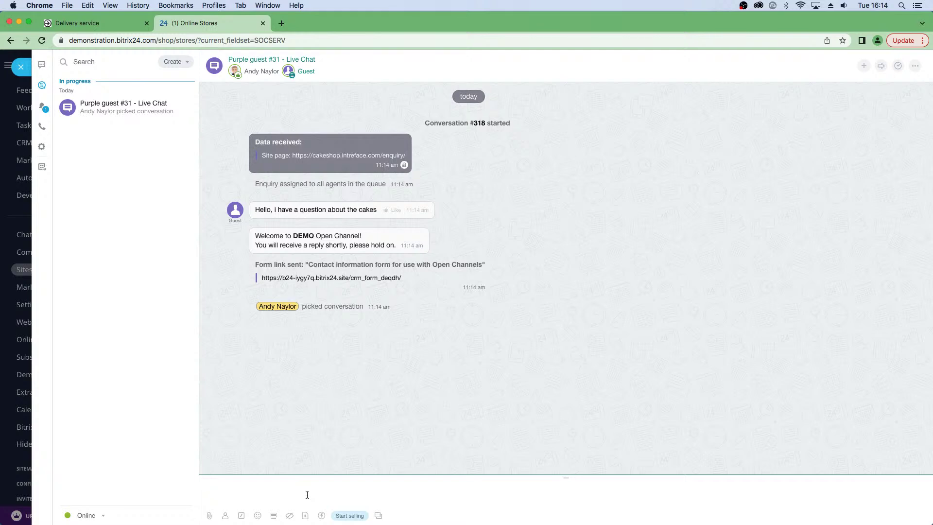
key(BackSpace)
text(s)
text(can i help?)
key(Return)
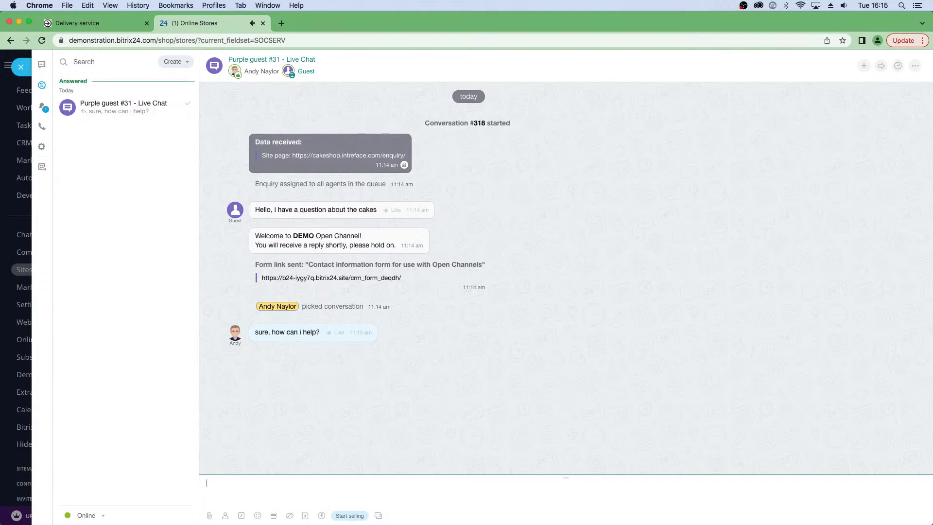
Check the agent's reply in the visitor's live chat and return to the start of the Delivery service page in the editor.
key(ctrl+Right)
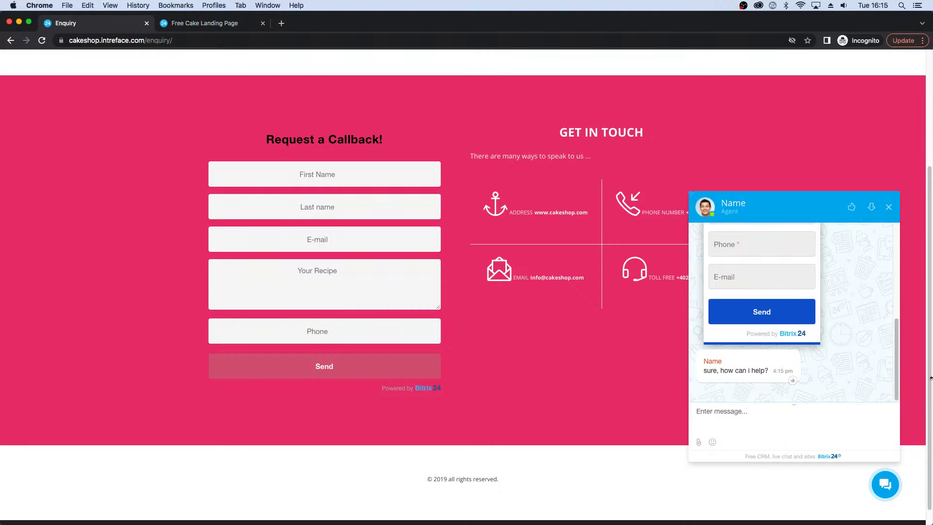
key(ctrl+Left)
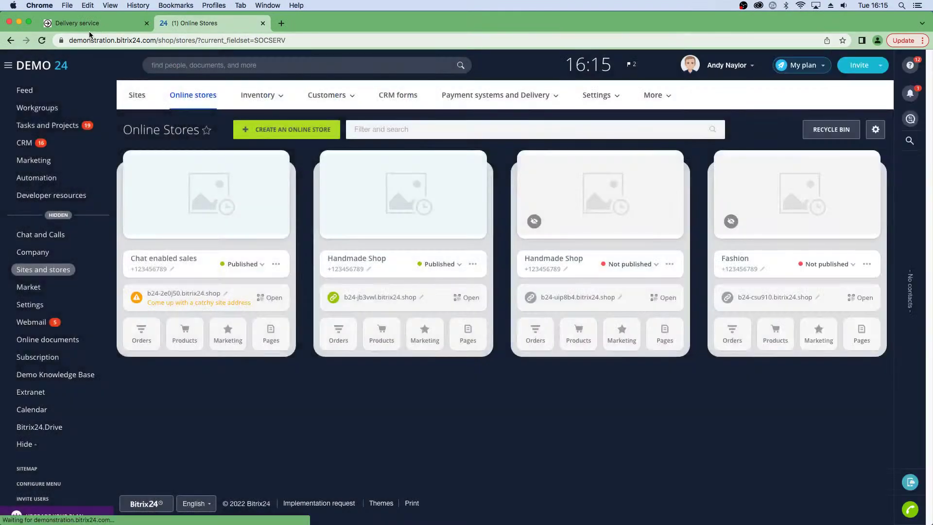
click(93, 25)
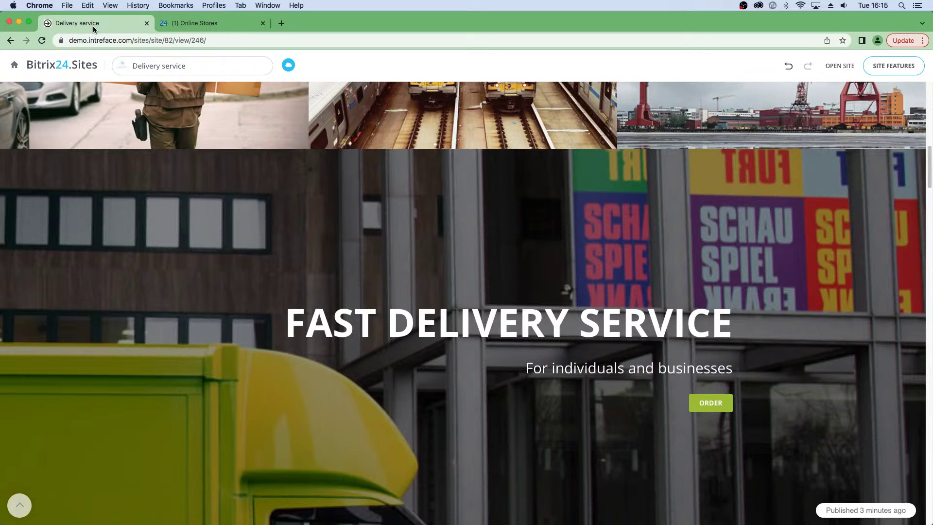
scroll(418, 211, up, 10)
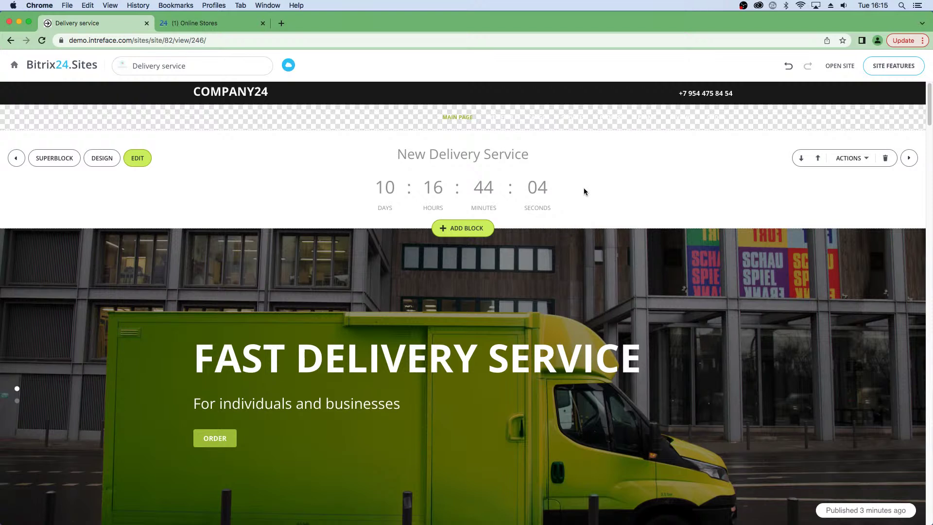
Open the Delivery service site's features and go to the Page design settings.
click(909, 68)
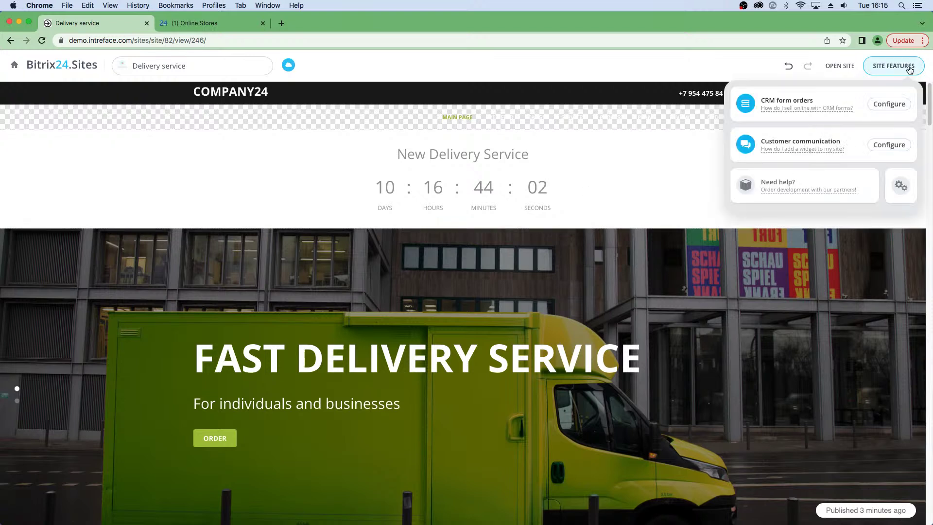
click(899, 183)
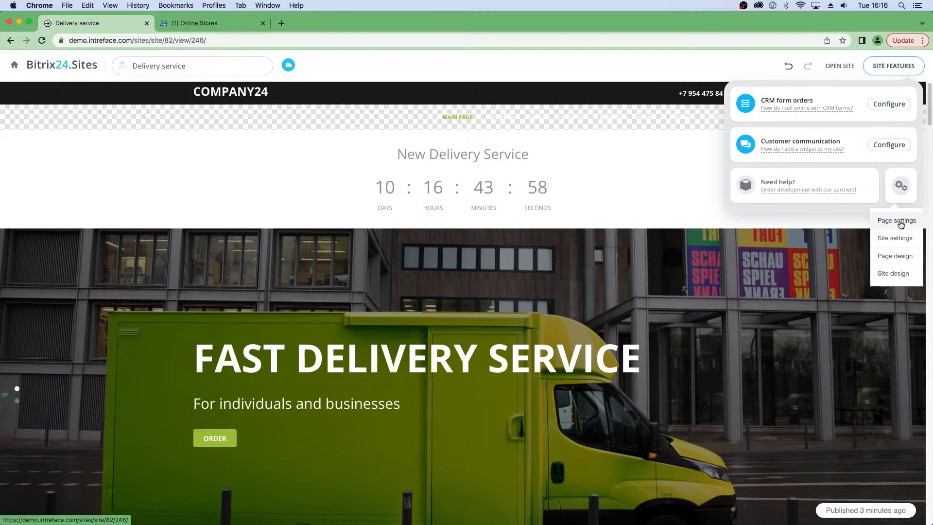
click(895, 256)
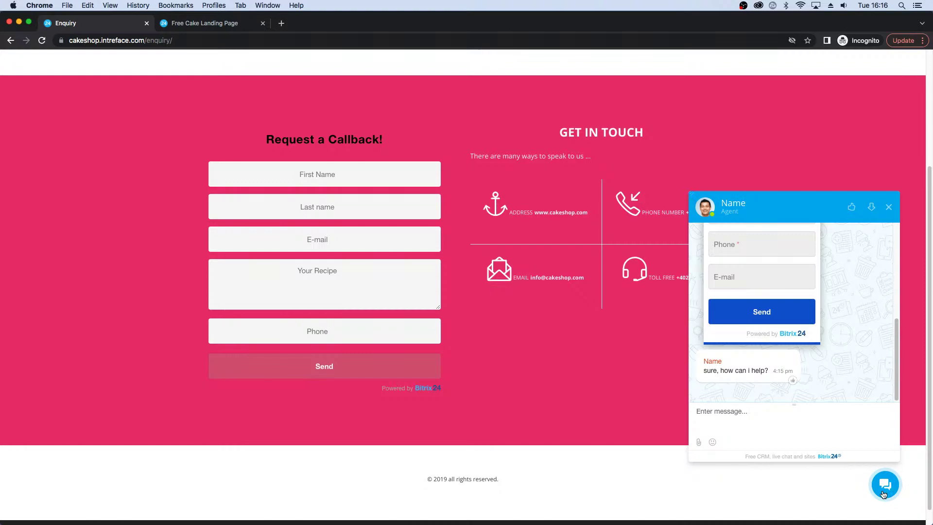
Review the published Delivery service page with its countdown and Fast Delivery Service banner.
key(ctrl+Left)
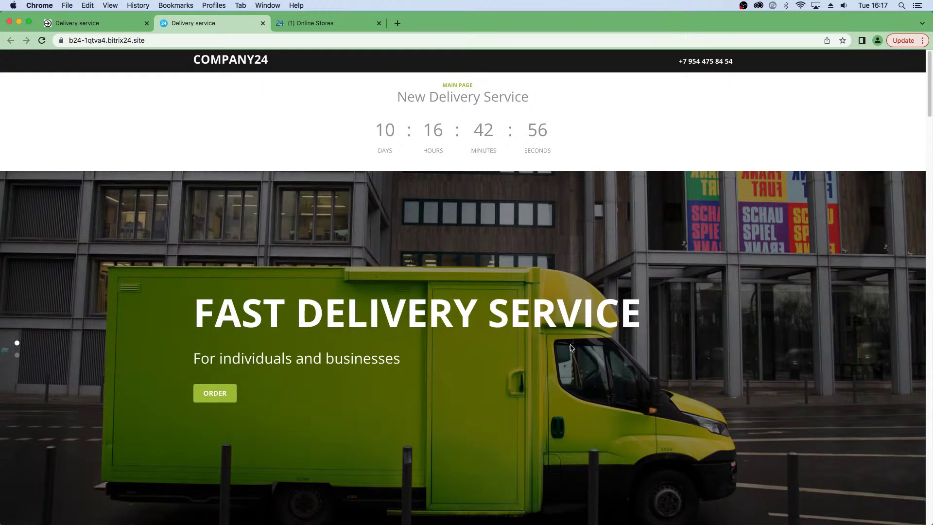
scroll(430, 262, down, 3)
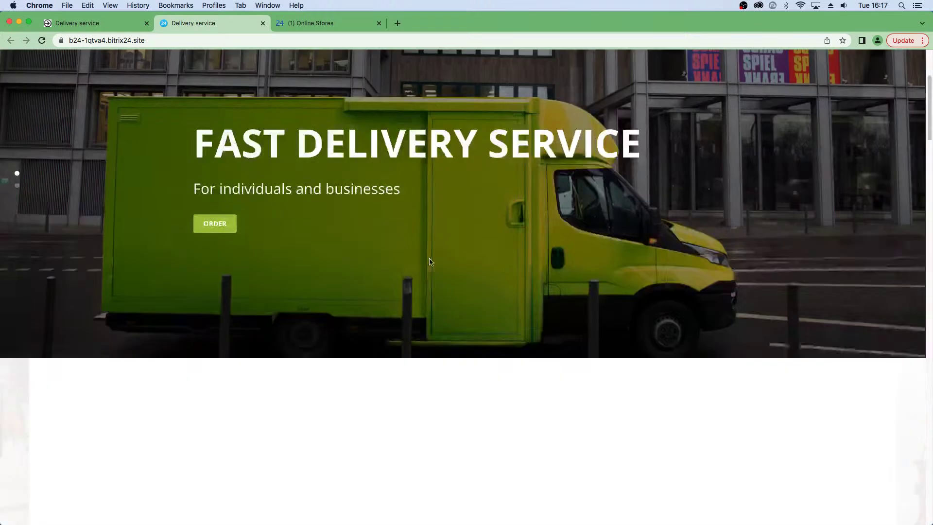
scroll(497, 141, up, 3)
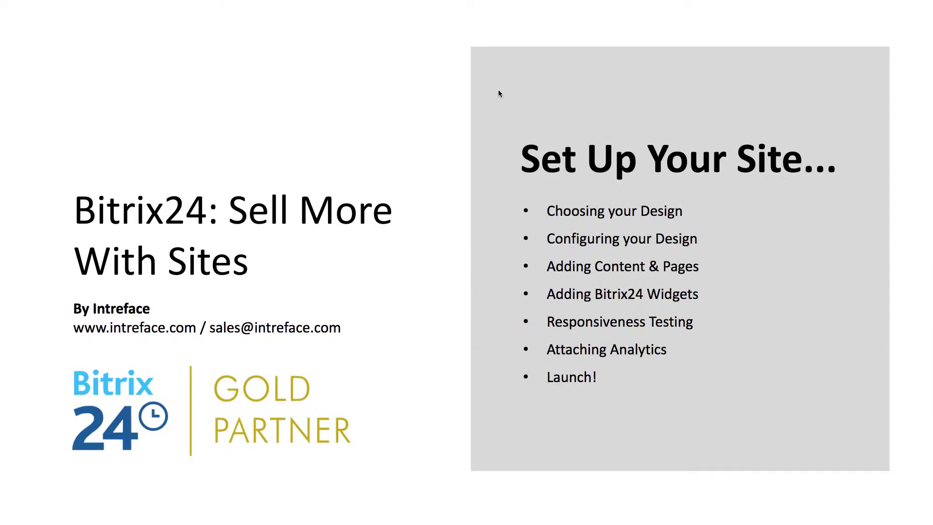
click(898, 230)
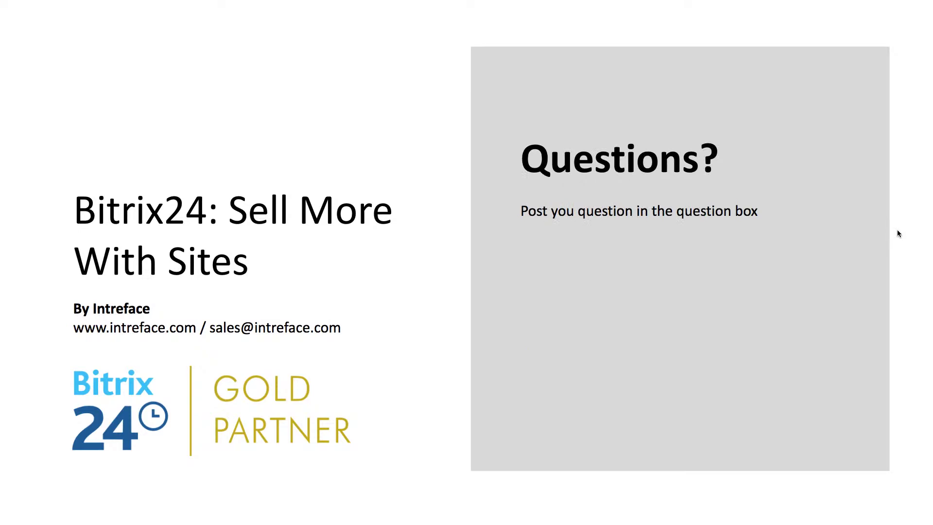
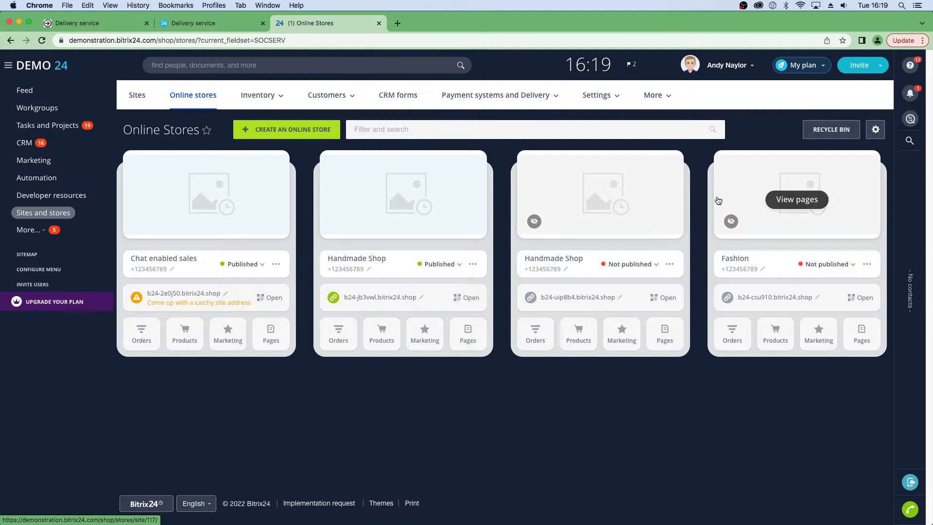
View the available online store templates, leave without creating a store, and open the published Handmade Shop's options.
click(261, 133)
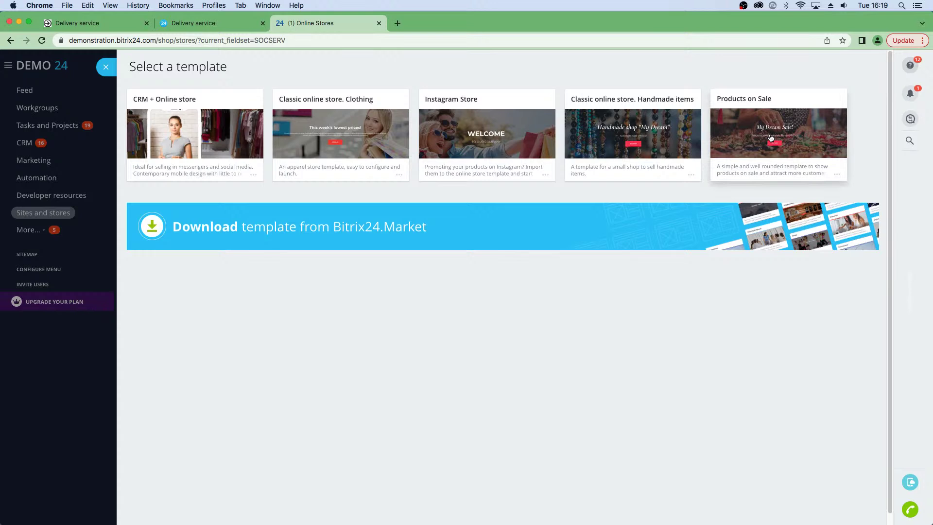
key(Escape)
click(472, 264)
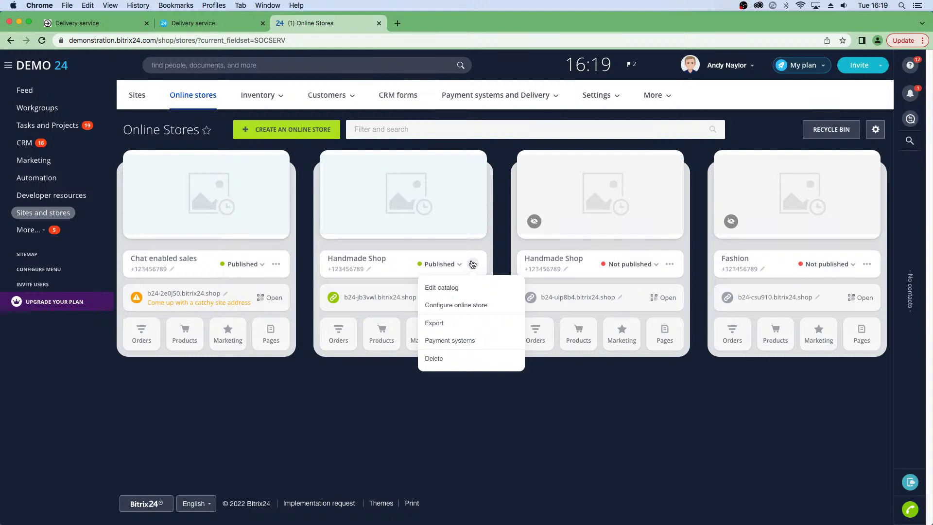
Open the published Handmade Shop's configuration, and open the CRM Product Catalog's SKU properties in the Intreface portal.
click(461, 304)
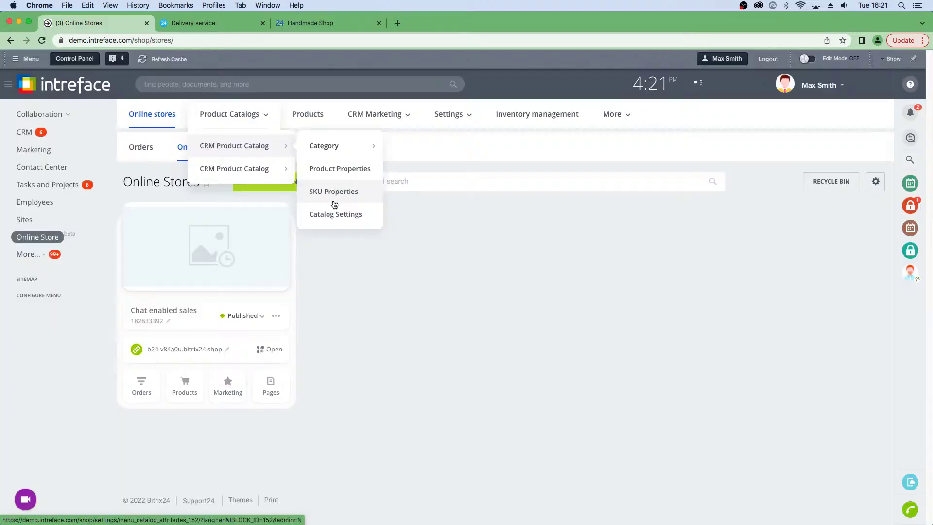
click(334, 201)
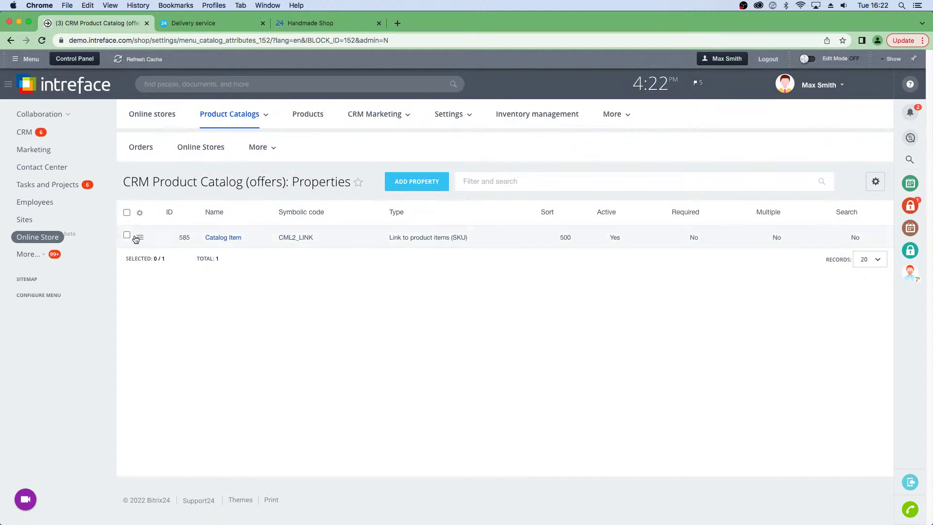
Review the Catalog Item property's parameters and SKU settings, and close it without changing anything.
click(139, 237)
click(162, 238)
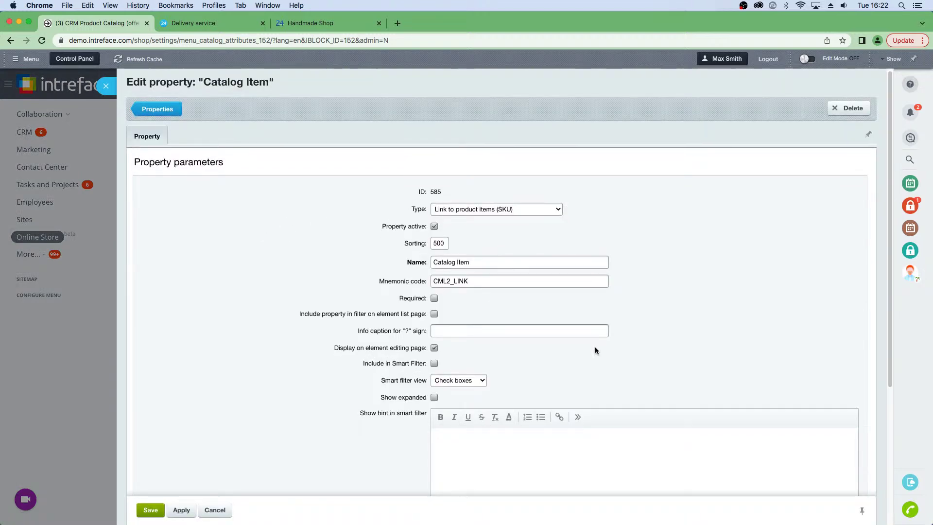
scroll(595, 348, down, 3)
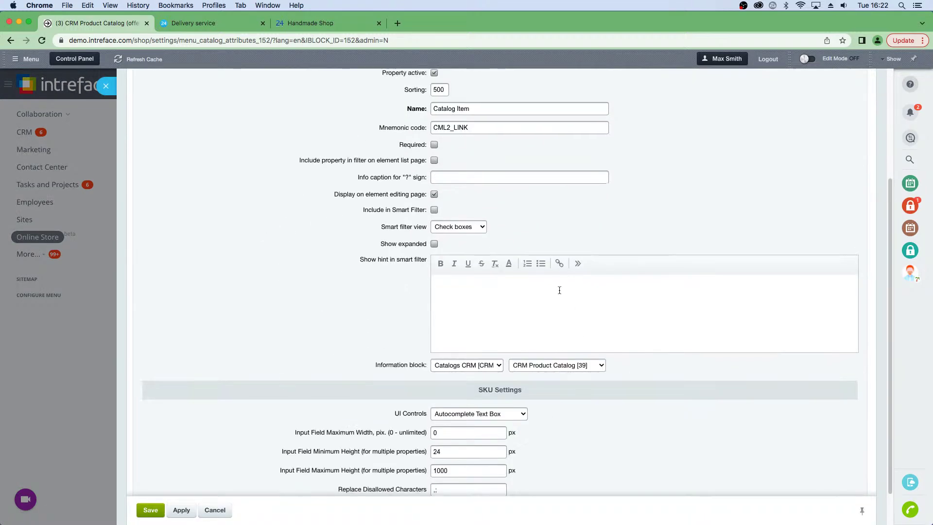
scroll(559, 290, down, 1)
scroll(610, 279, up, 4)
scroll(612, 390, down, 4)
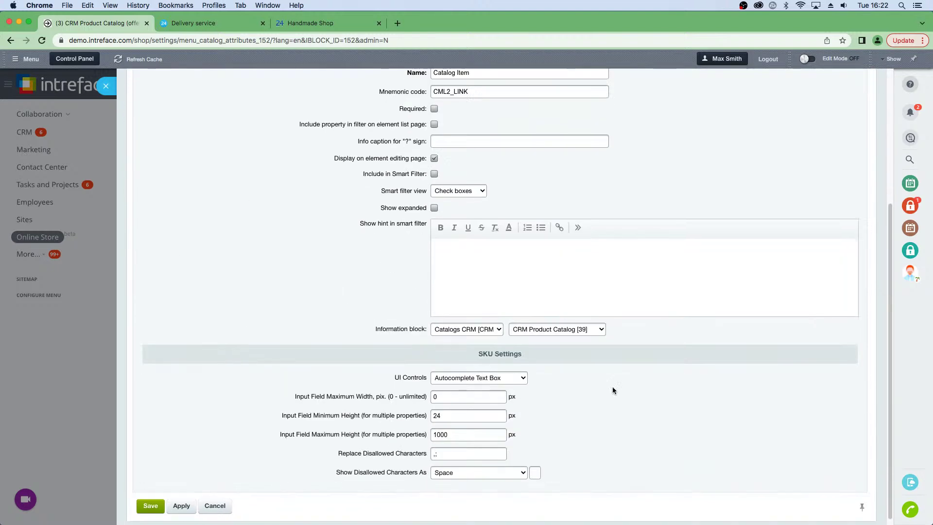
scroll(475, 377, down, 1)
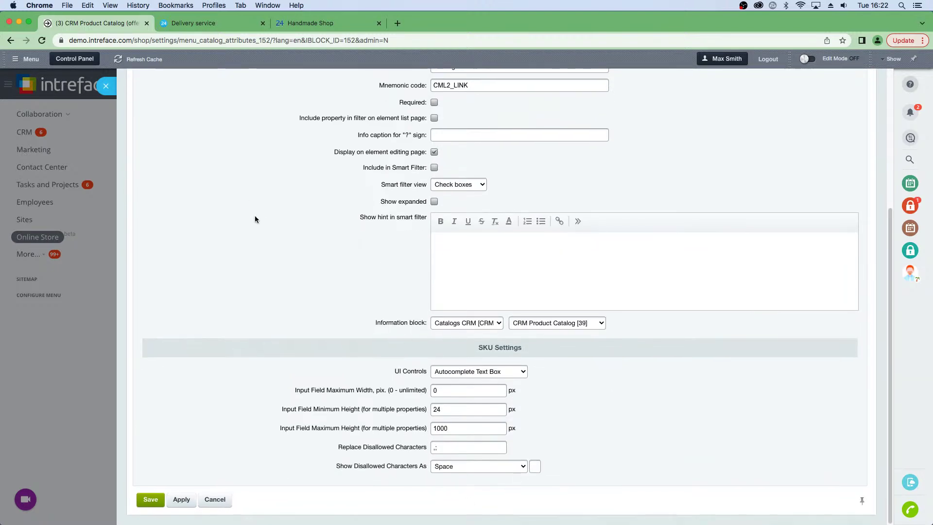
click(106, 85)
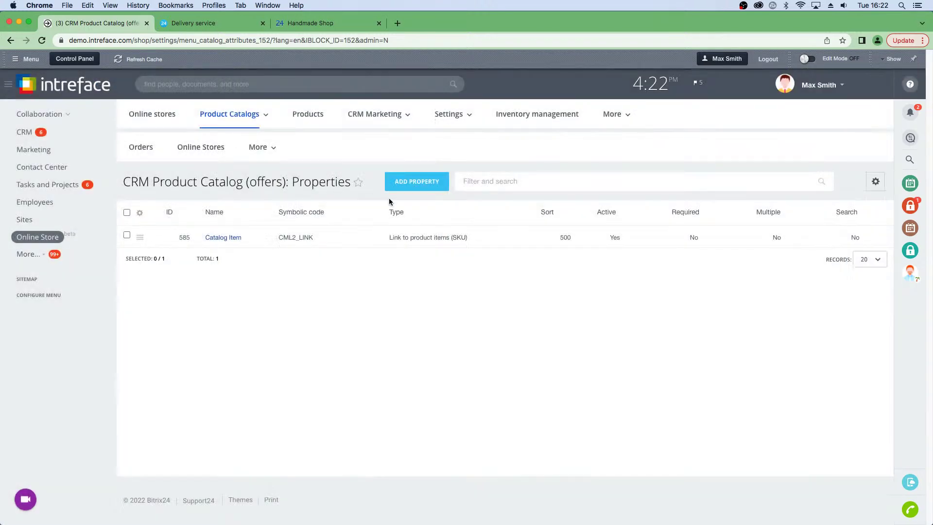
Open the store's payment systems, view the form for a new payment system, and close it without creating one.
click(626, 124)
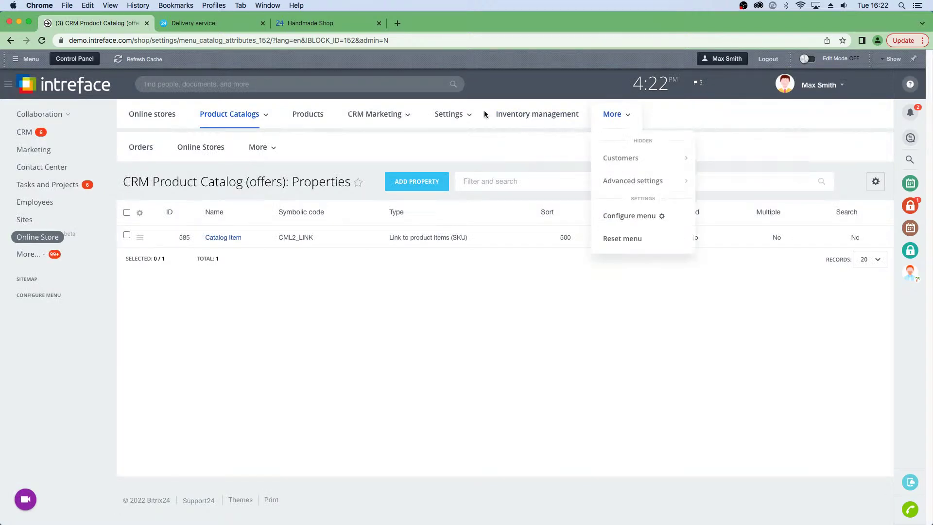
click(458, 115)
click(462, 144)
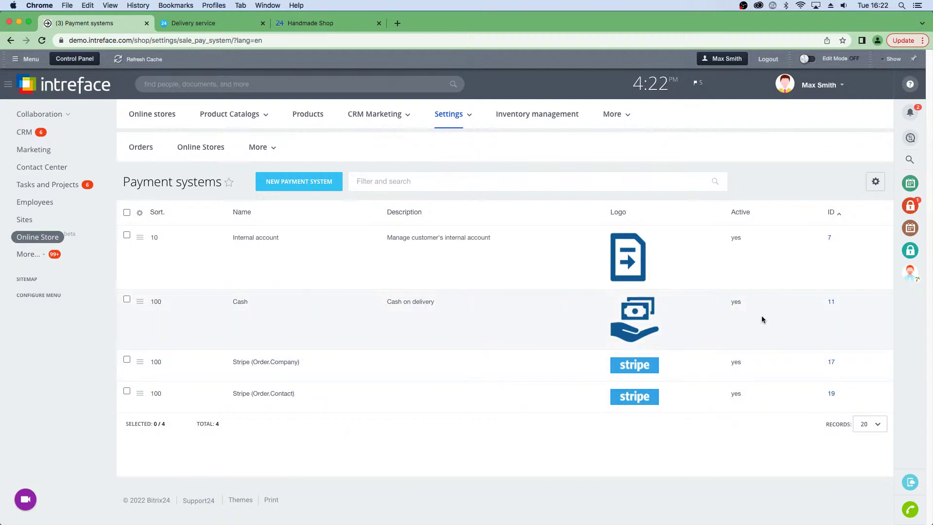
click(301, 179)
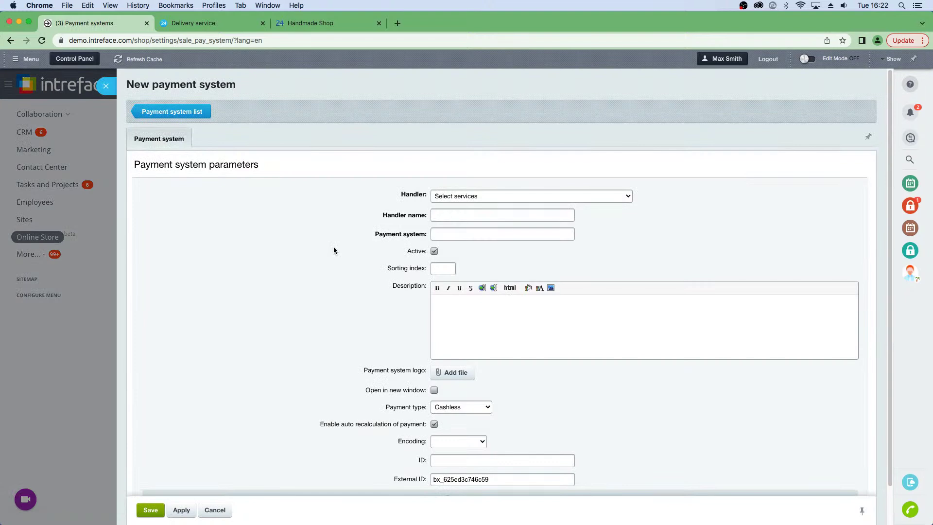
scroll(419, 439, down, 2)
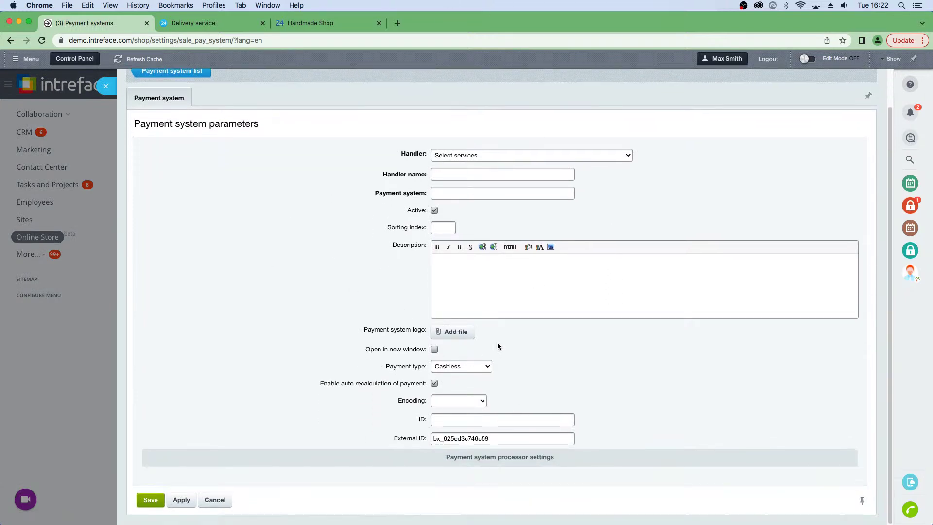
click(104, 90)
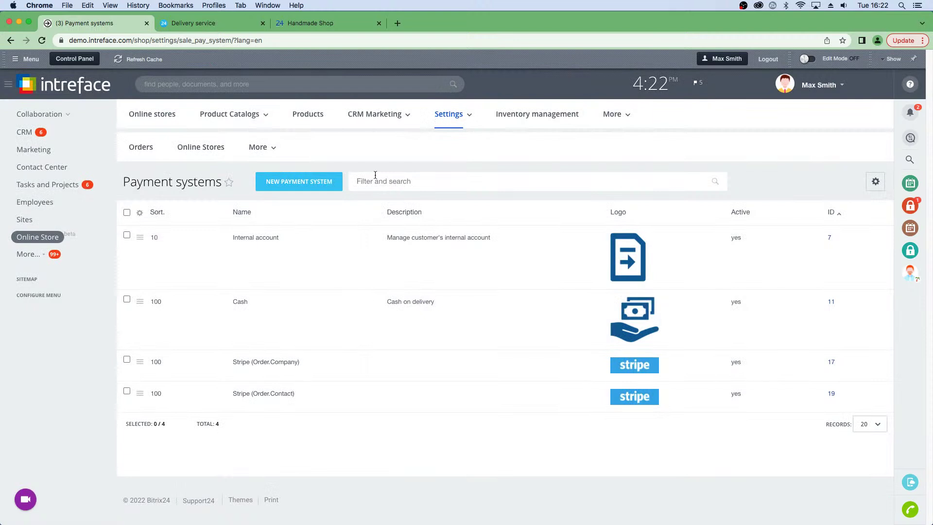
Open the orders board, start a new stage following "Paid, preparing for shipment", and discard it.
click(141, 148)
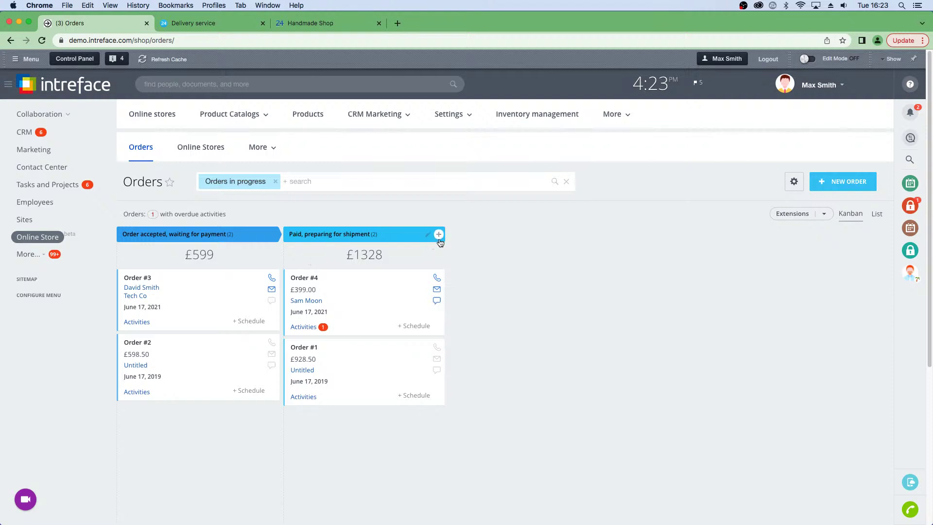
click(438, 234)
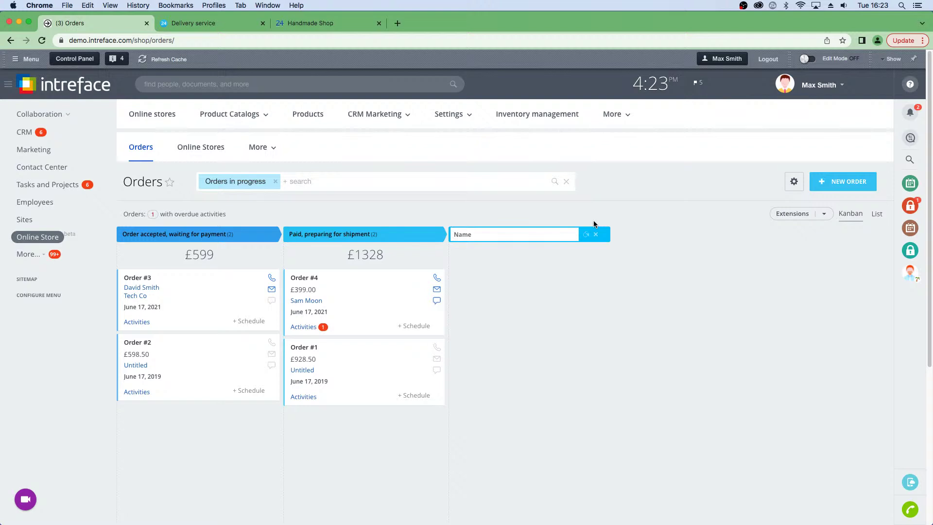
click(596, 234)
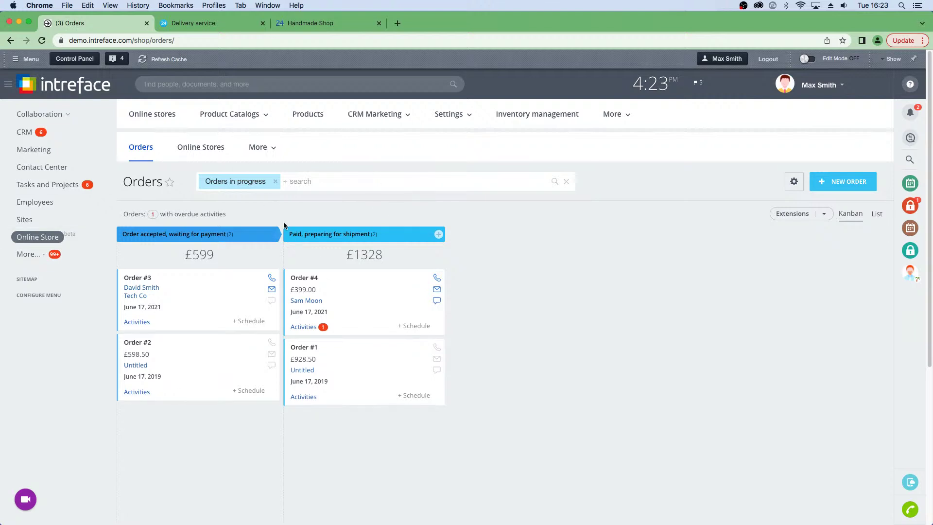
View the details of Order #3, close it, and check the settings options of the orders board.
click(138, 279)
click(144, 279)
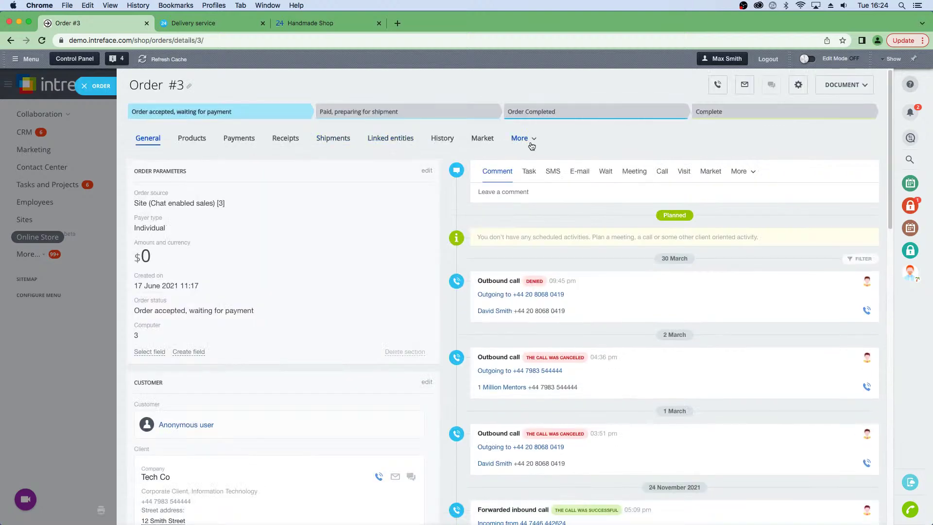
click(531, 145)
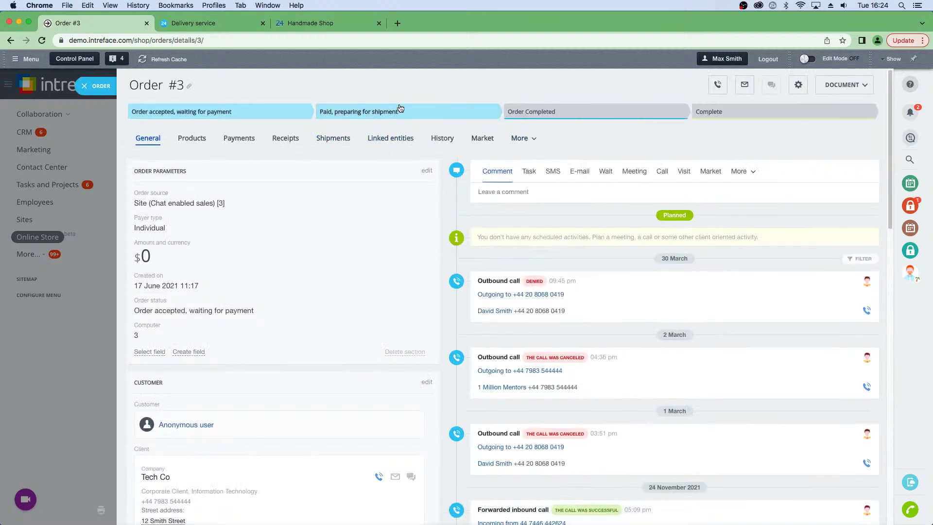
click(88, 88)
click(796, 187)
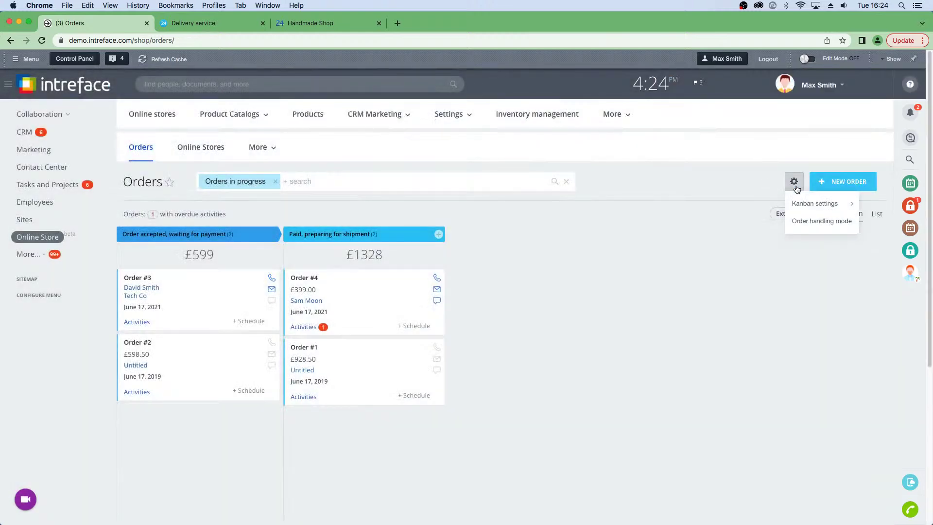
click(858, 275)
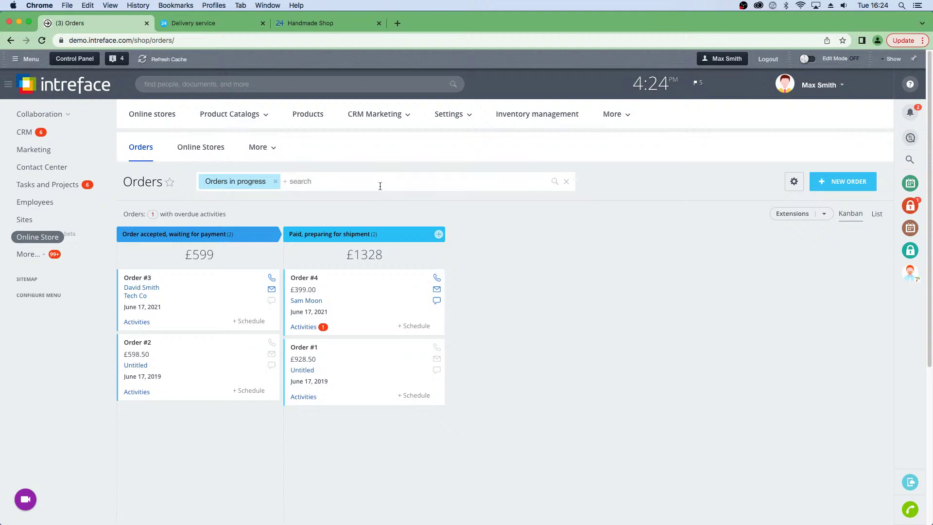
Filter the orders by Completed, clear all order filters, and switch to the presentation slides.
click(292, 182)
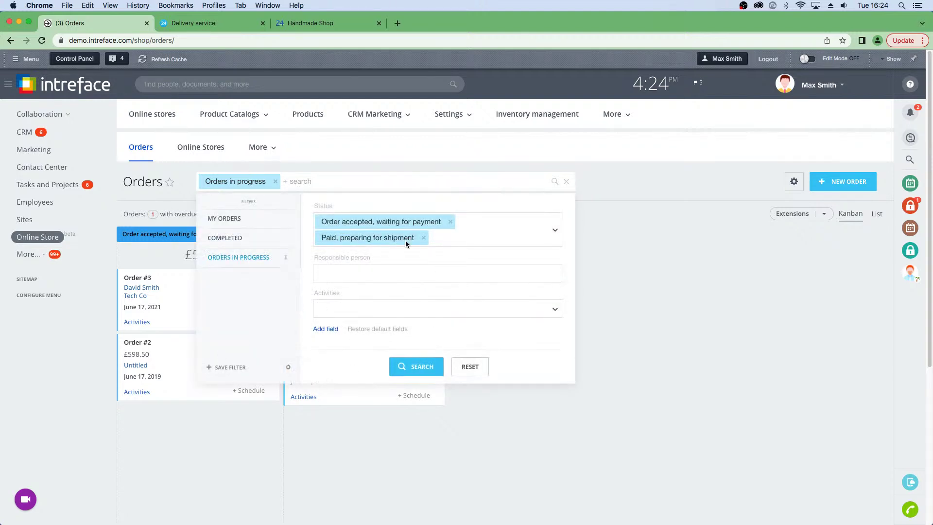
click(222, 237)
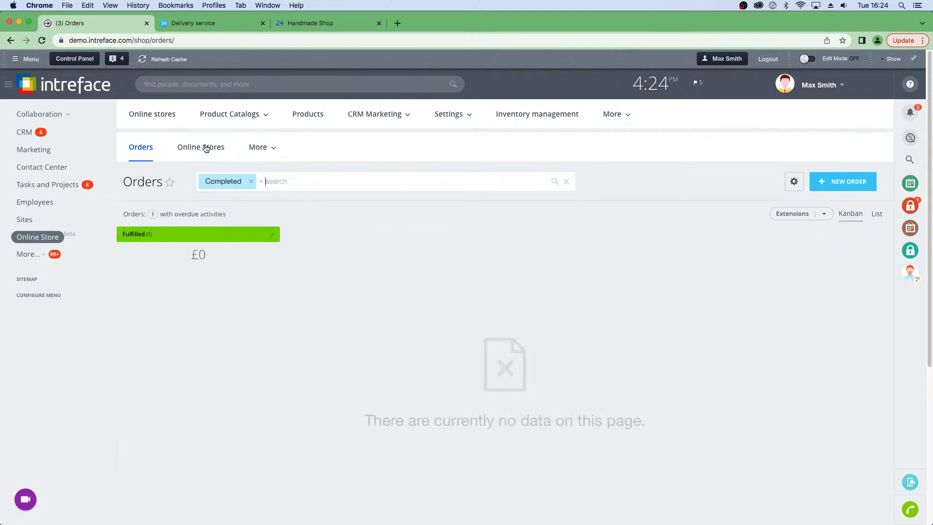
click(250, 181)
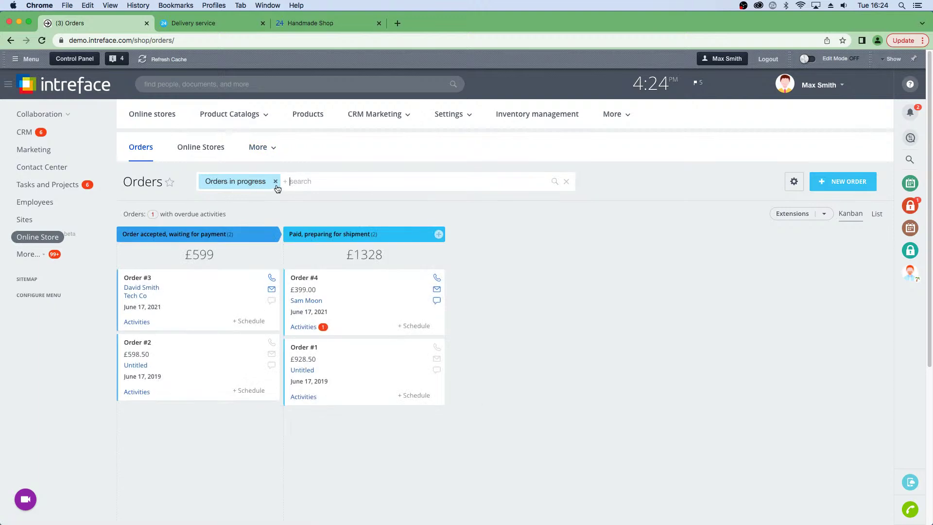
click(275, 181)
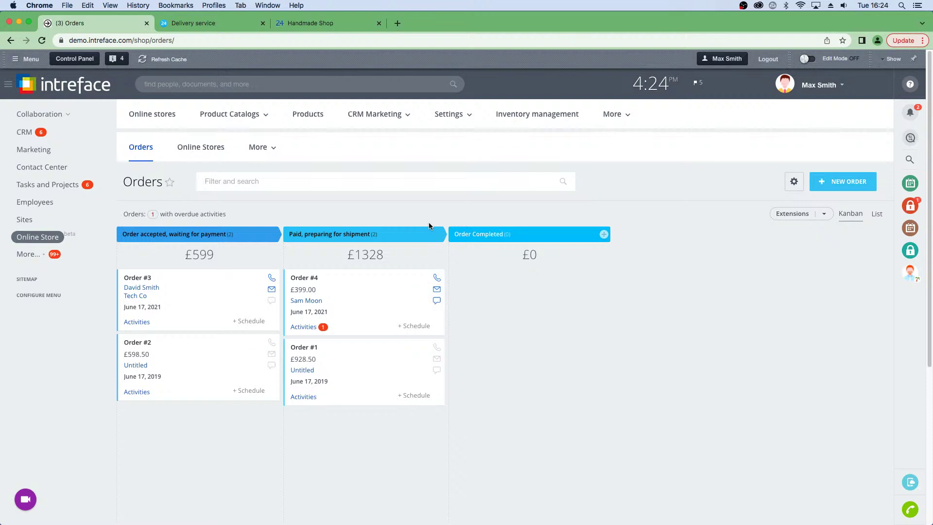
key(ctrl+Left)
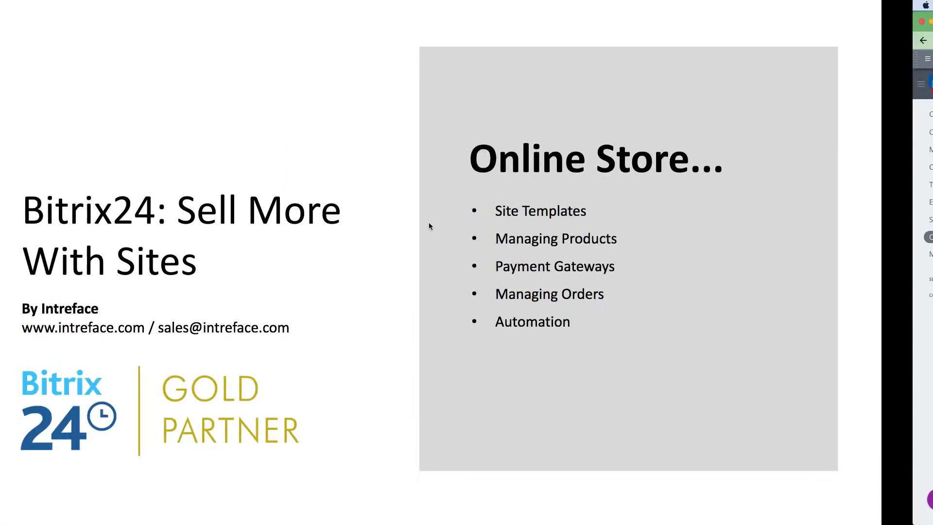
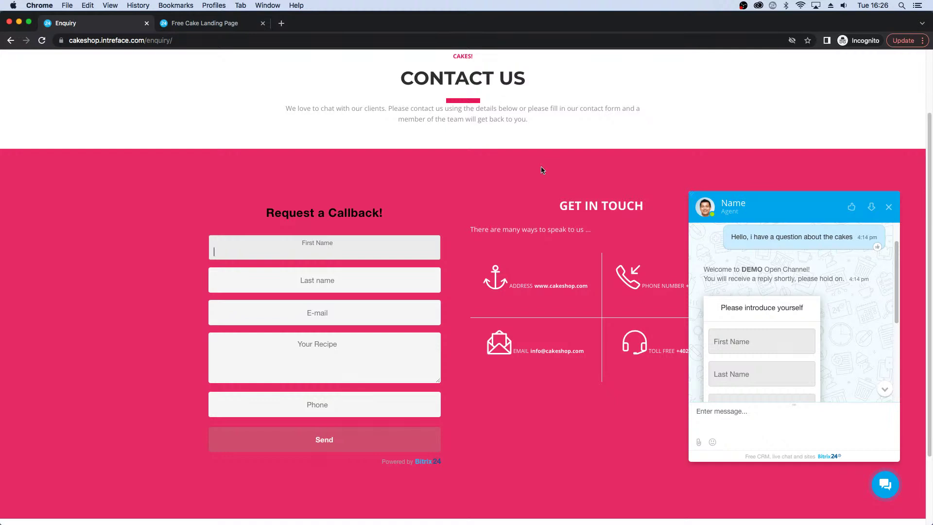
Switch from the cake shop's contact page to the Intreface portal and open the CRM's Website Widget section.
key(ctrl+Left)
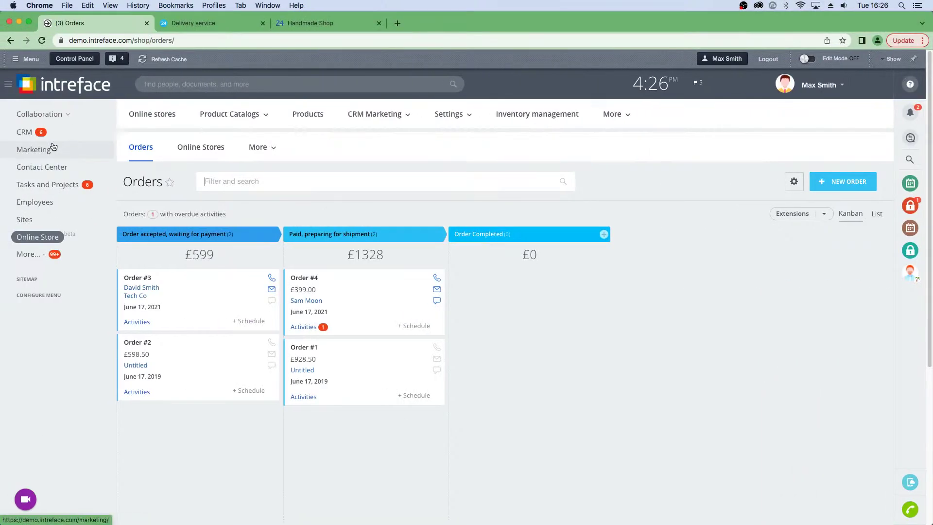
click(29, 136)
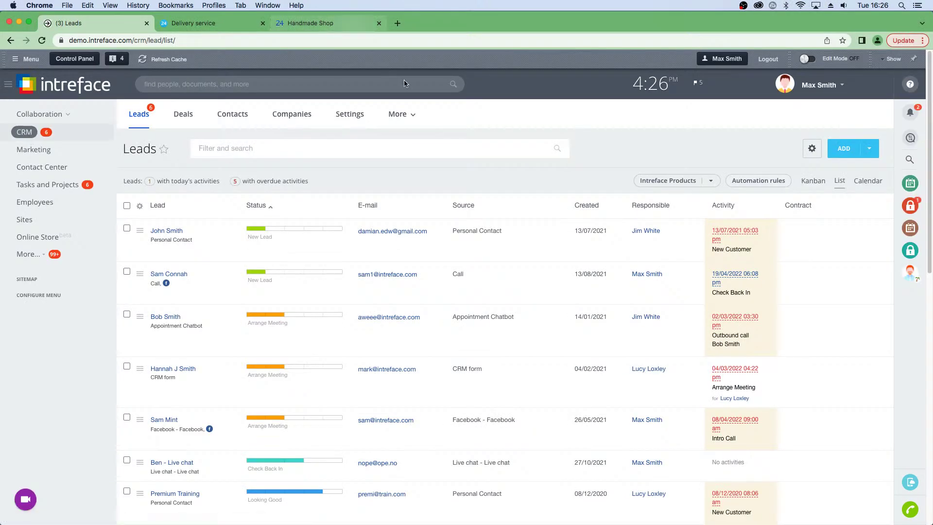
click(398, 115)
click(415, 116)
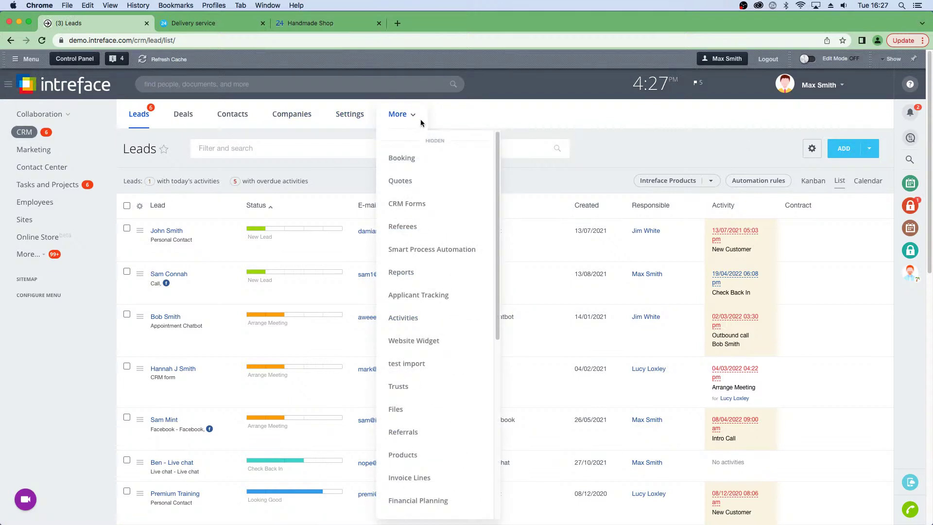
click(409, 344)
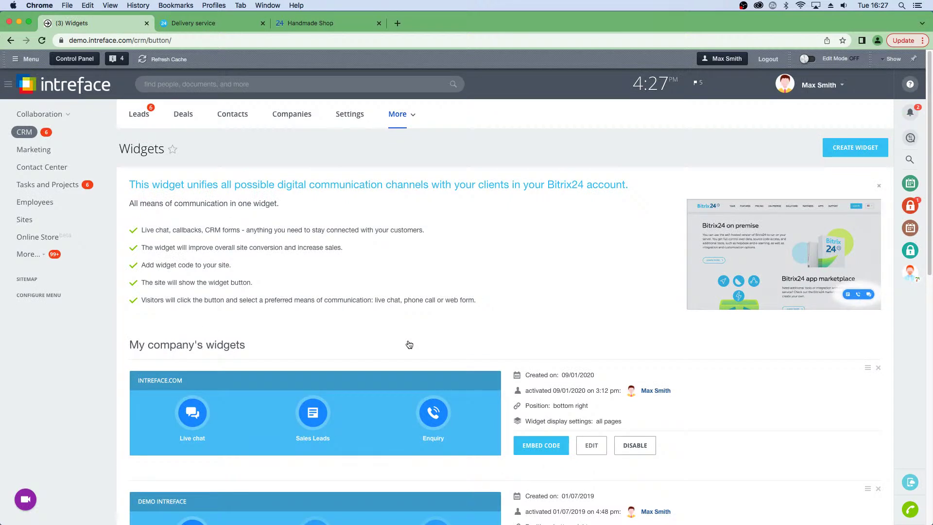
Start creating a new website widget, review its channel settings, and set its Open Channel to Live chat.
scroll(461, 282, down, 1)
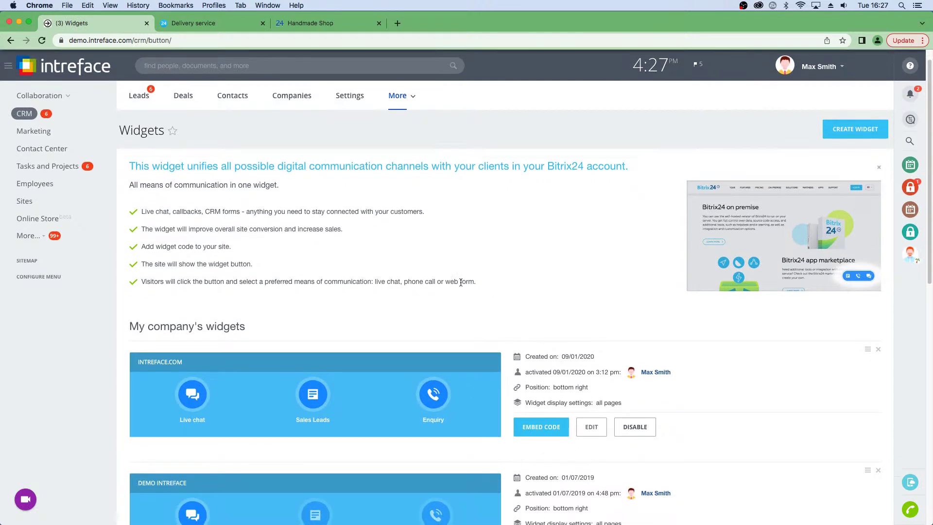
click(837, 129)
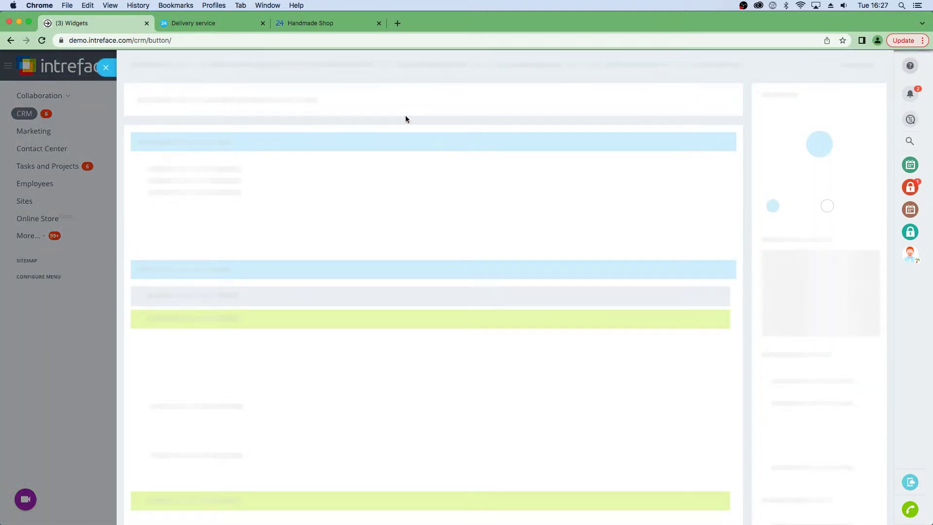
scroll(387, 128, down, 6)
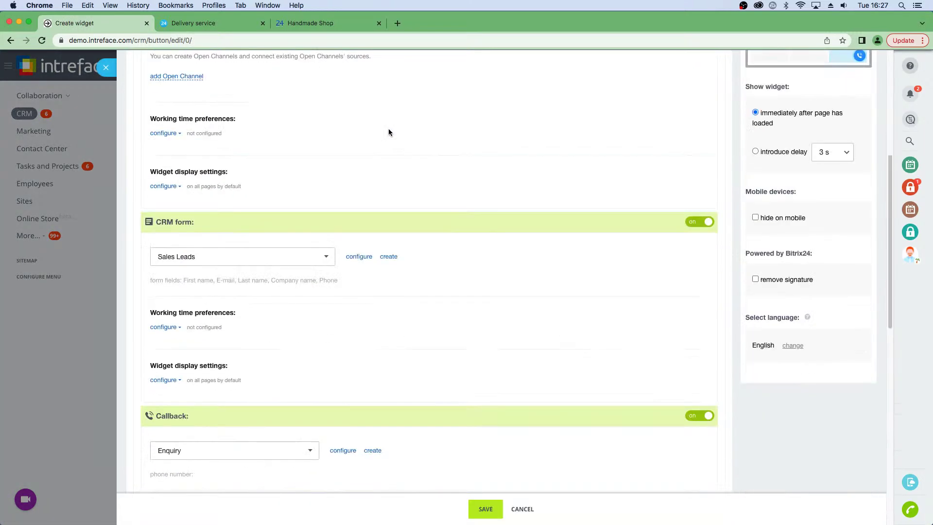
scroll(389, 129, up, 3)
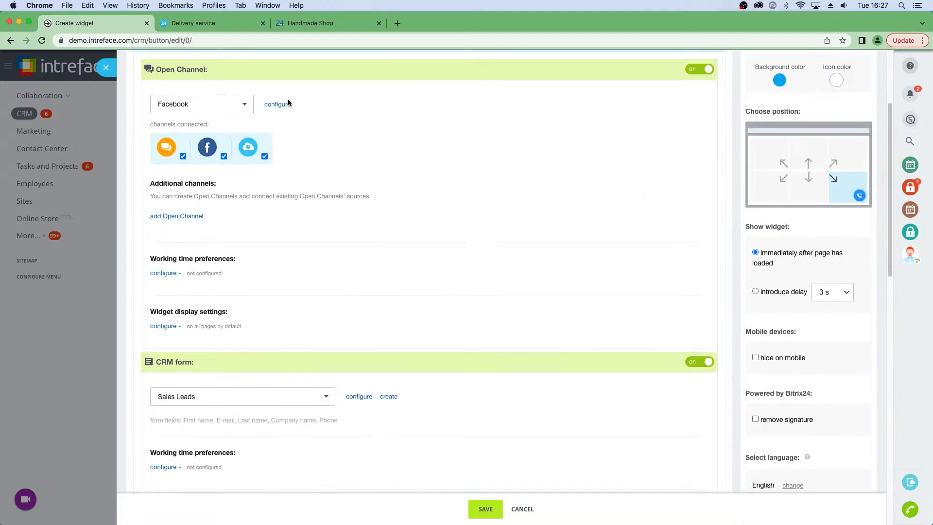
click(226, 108)
click(223, 113)
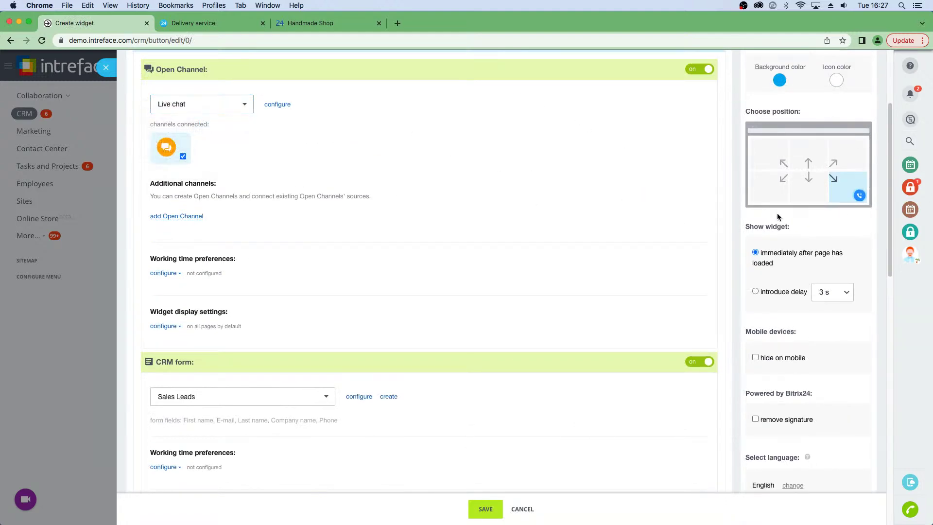
scroll(765, 210, up, 2)
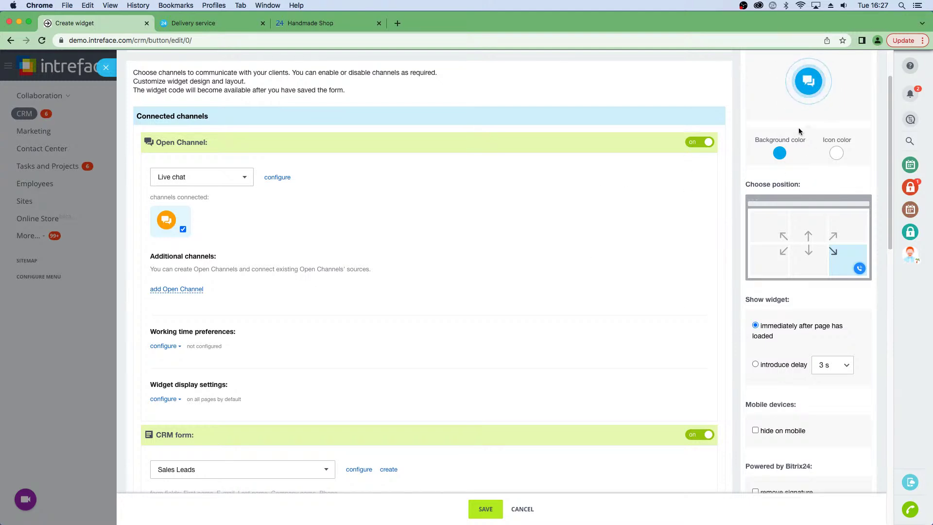
Try the widget at the bottom-centre position, return it to the bottom-right position, and check the remaining display options.
click(809, 249)
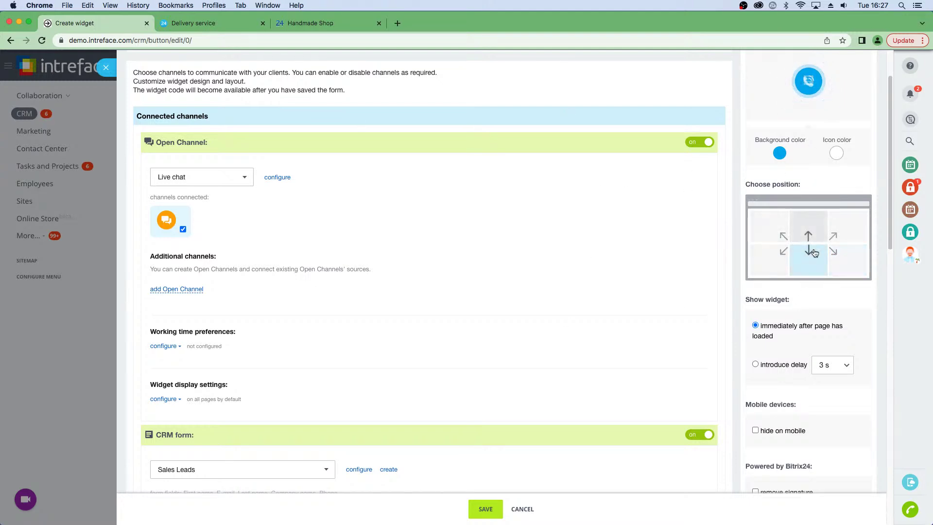
click(856, 265)
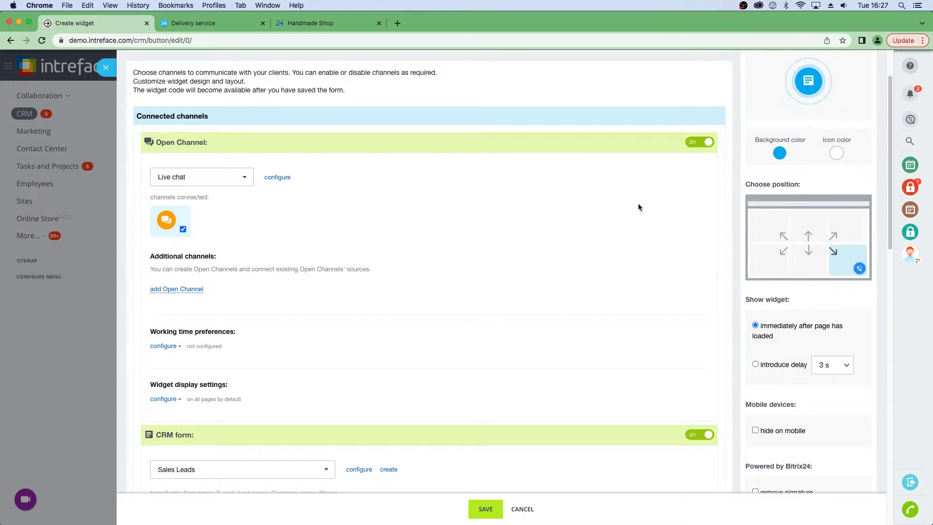
scroll(805, 381, down, 3)
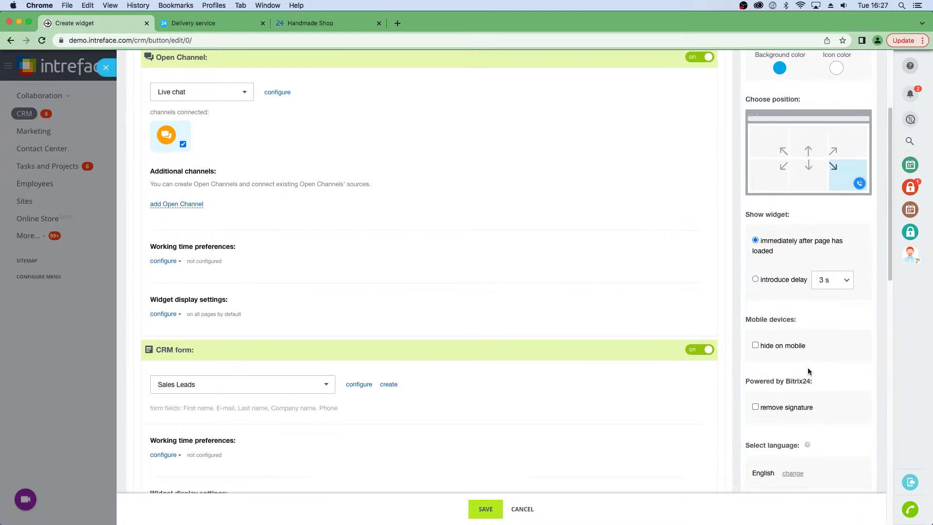
scroll(817, 321, up, 5)
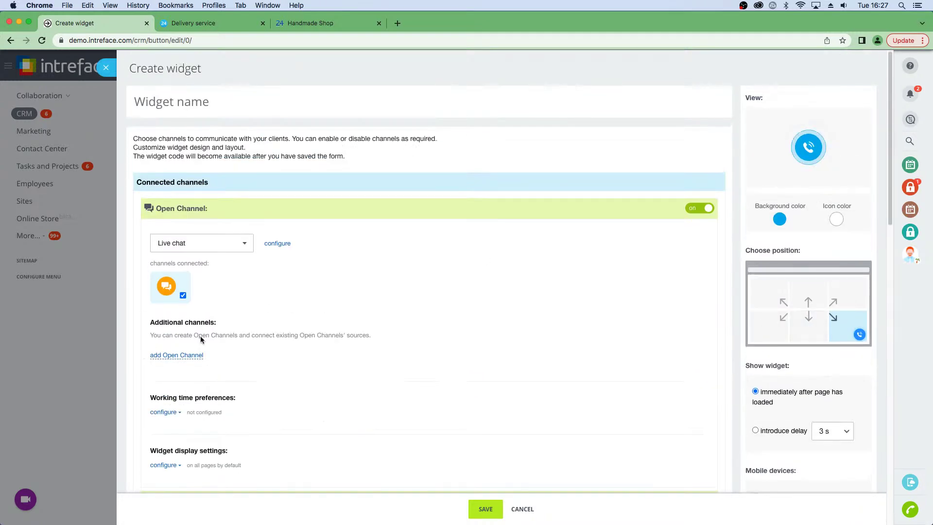
Open the Live chat channel's configuration, clear its agent queue, and add three employees as agents.
click(193, 355)
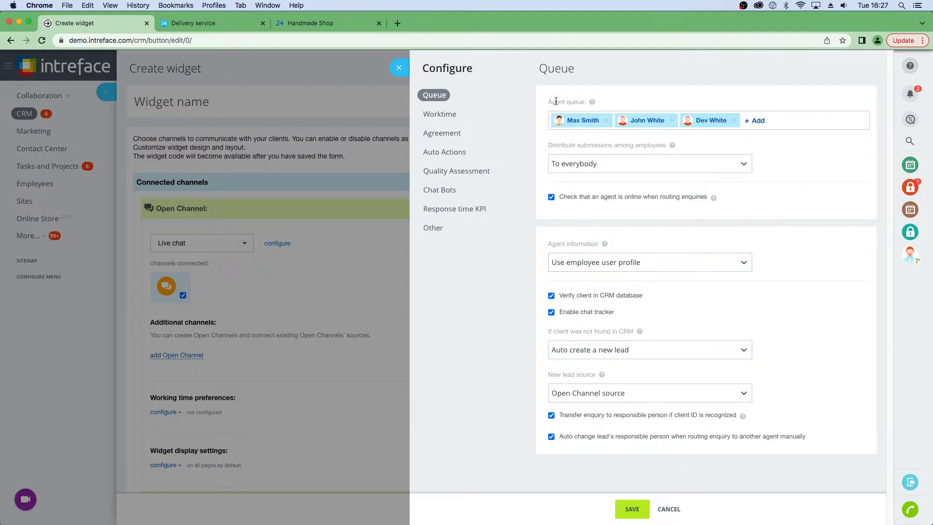
click(606, 121)
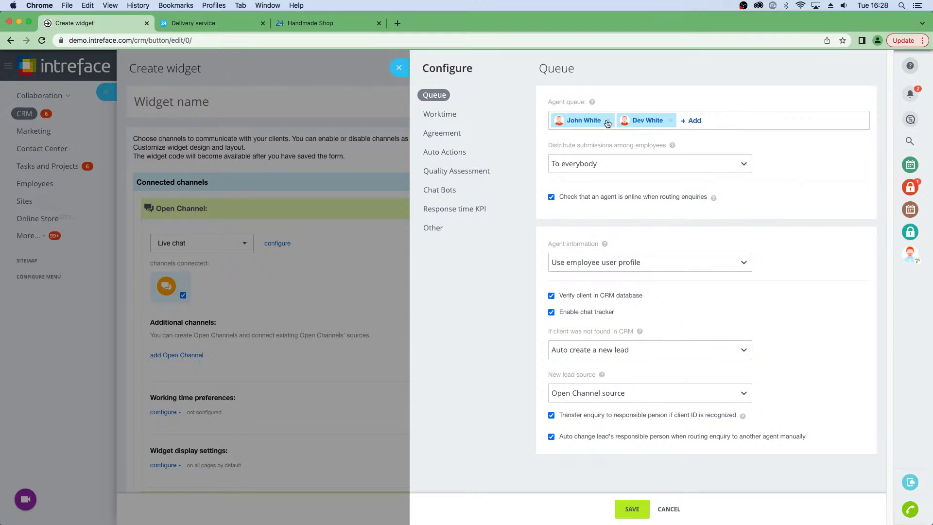
click(608, 123)
click(606, 123)
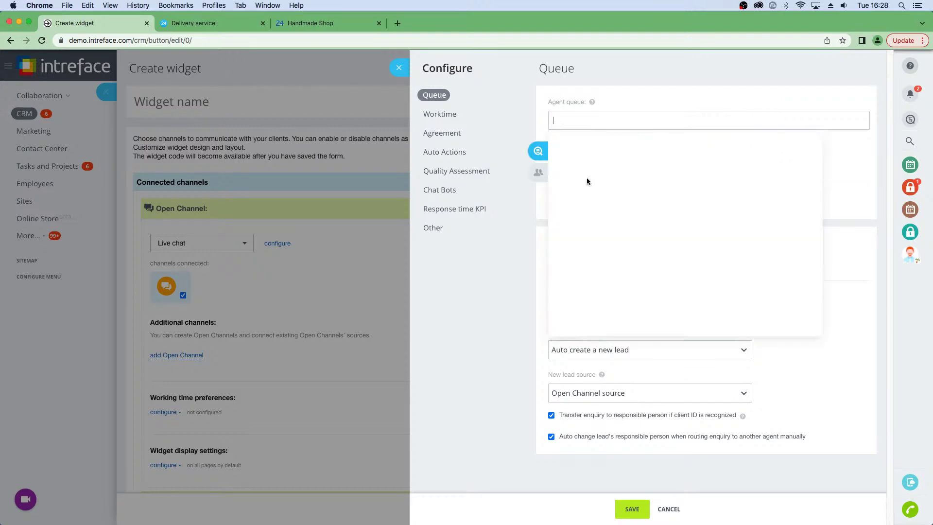
click(588, 148)
click(589, 212)
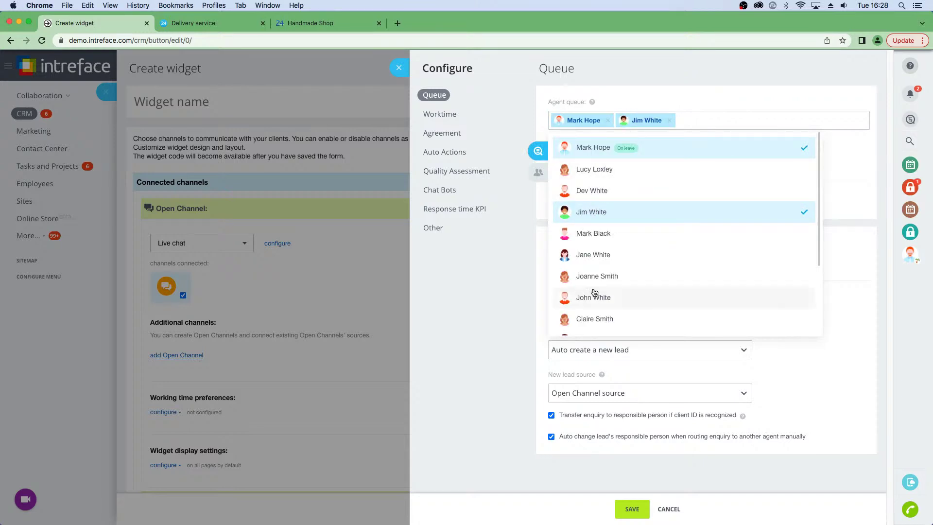
scroll(594, 292, down, 3)
click(591, 235)
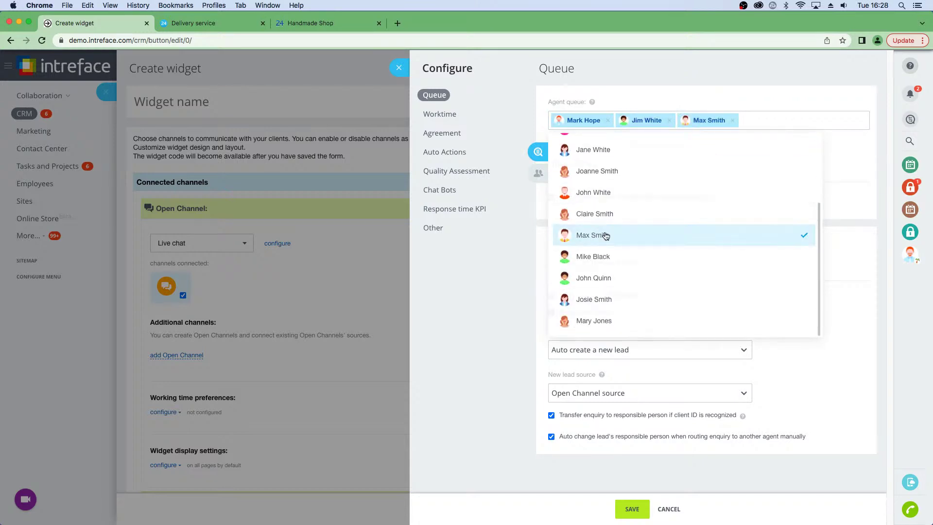
click(527, 305)
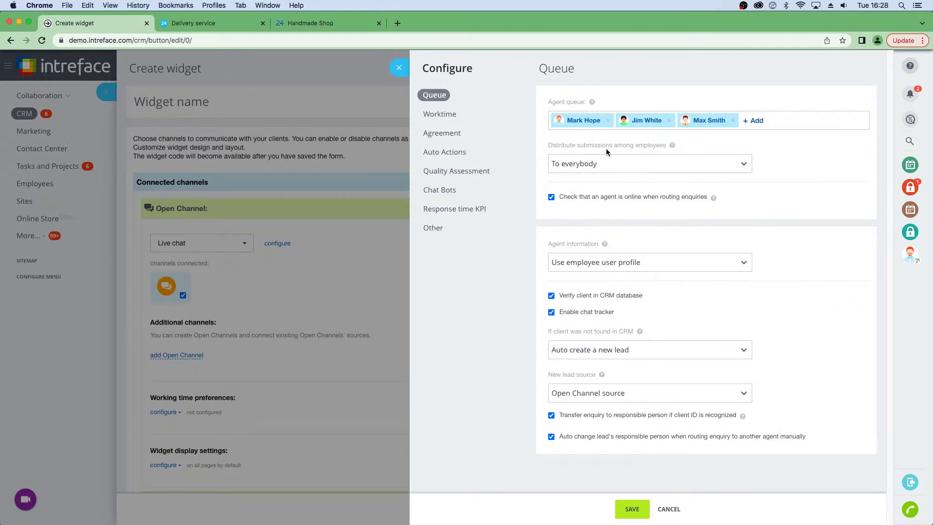
Review the Live chat channel's Worktime and Auto Actions settings, including the canned response list, and close the configuration without saving.
click(440, 114)
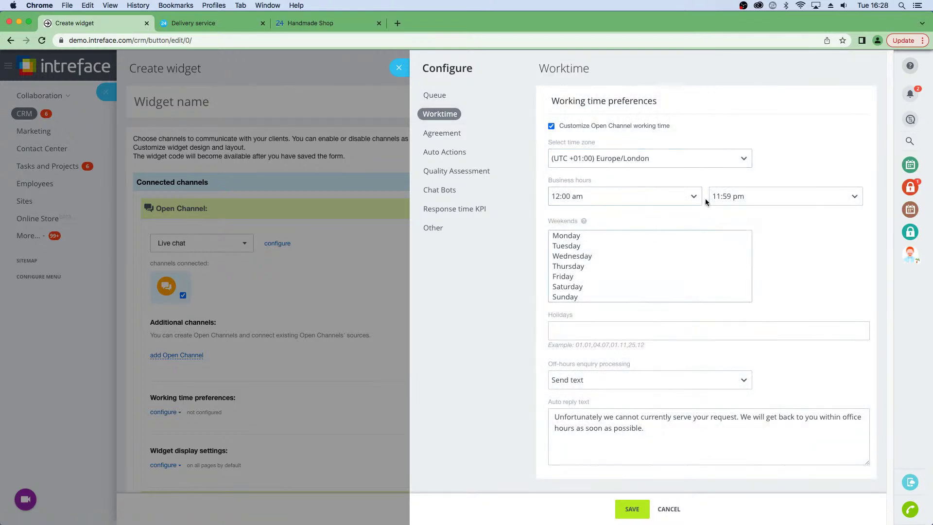
click(449, 169)
click(444, 152)
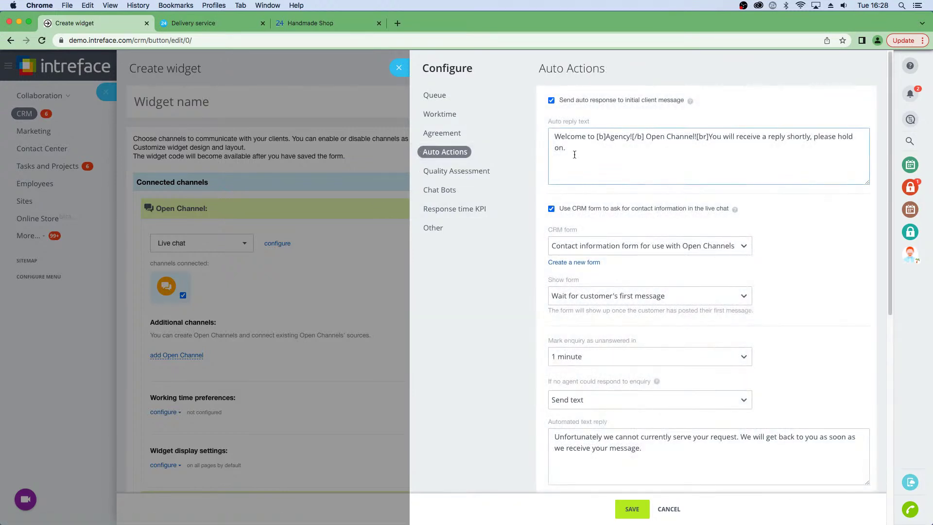
triple_click(574, 154)
scroll(615, 364, down, 10)
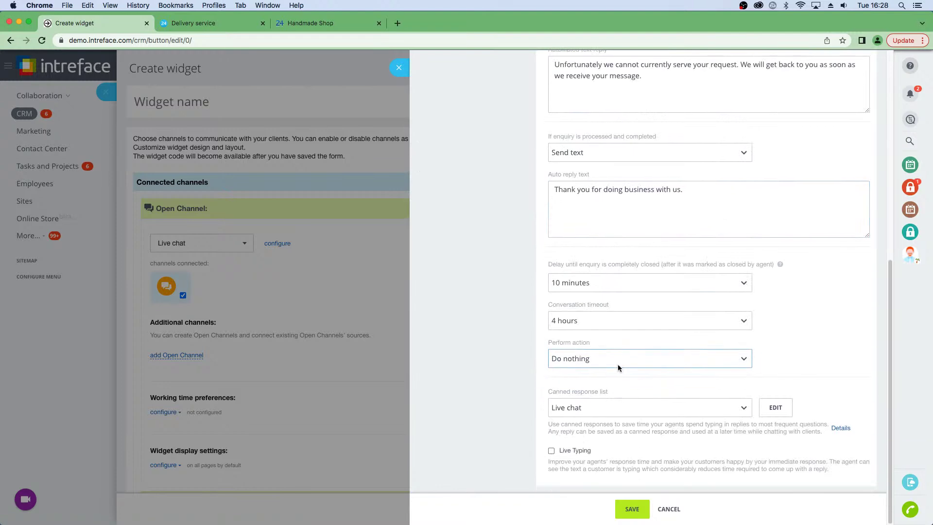
click(590, 409)
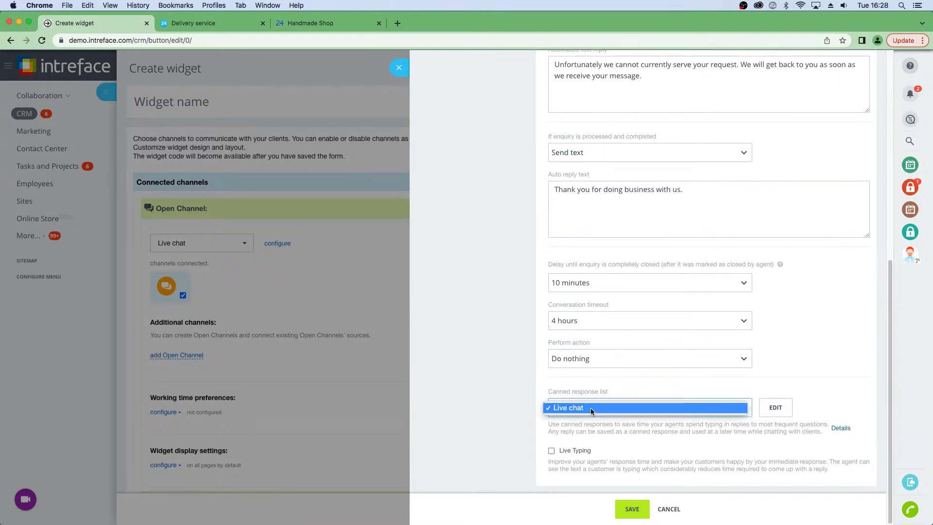
click(400, 67)
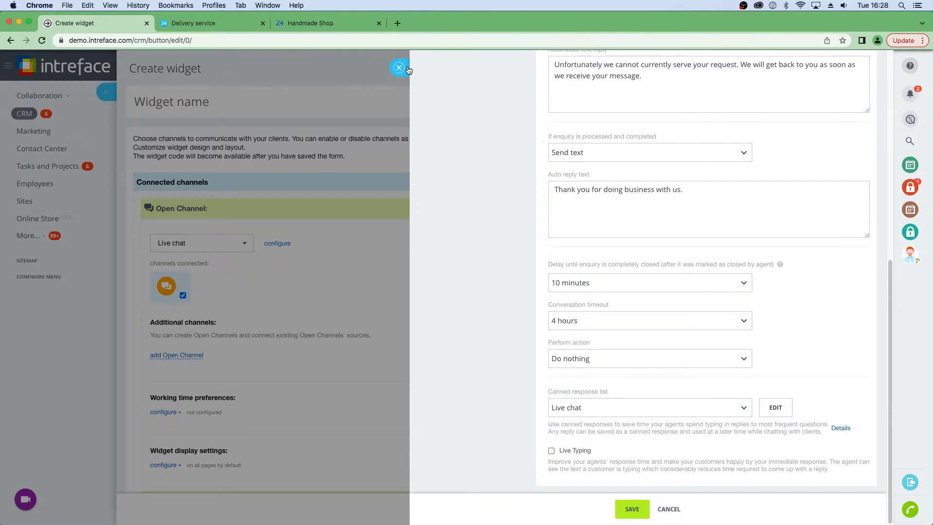
click(406, 69)
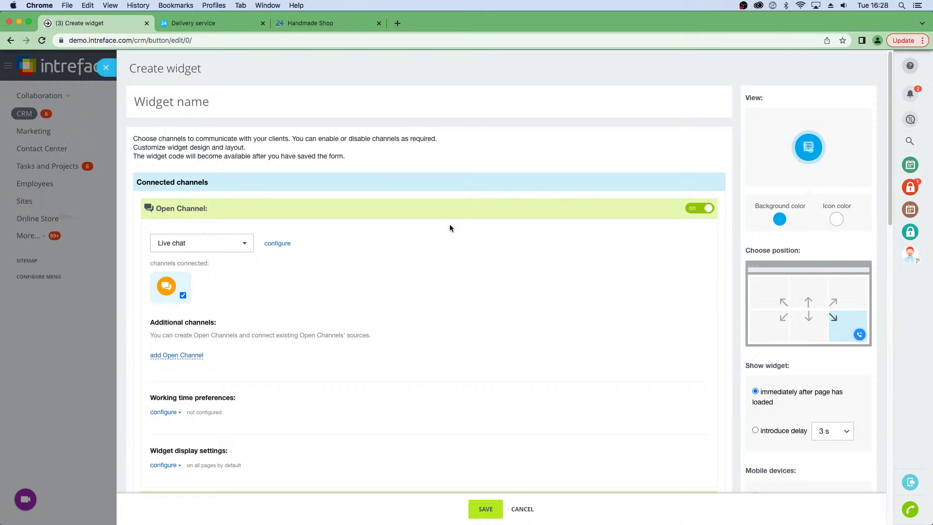
Look through the new widget's other channel sections and its auto welcome message settings.
scroll(547, 267, down, 5)
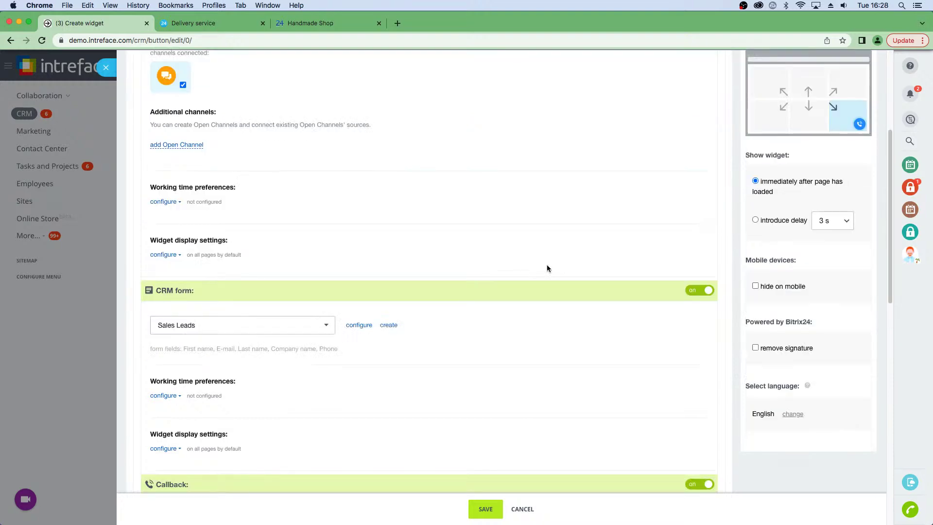
scroll(546, 267, down, 10)
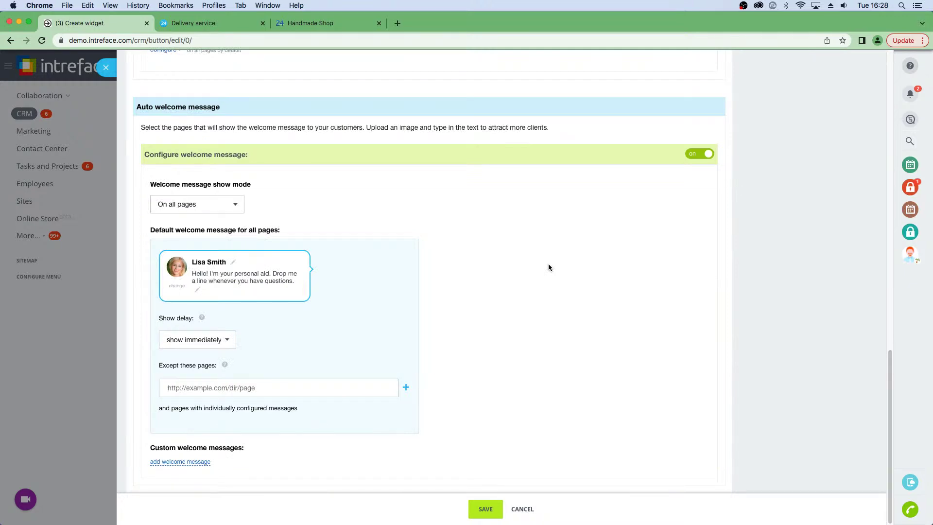
scroll(548, 264, up, 15)
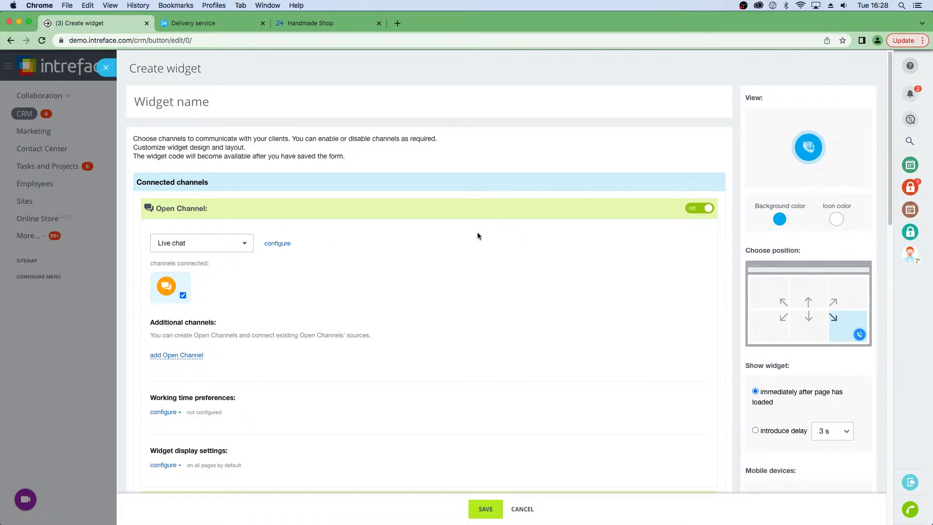
Expand the Open Channel's widget display settings and examine the page inclusion and exclusion rules with their URL examples.
scroll(172, 453, down, 1)
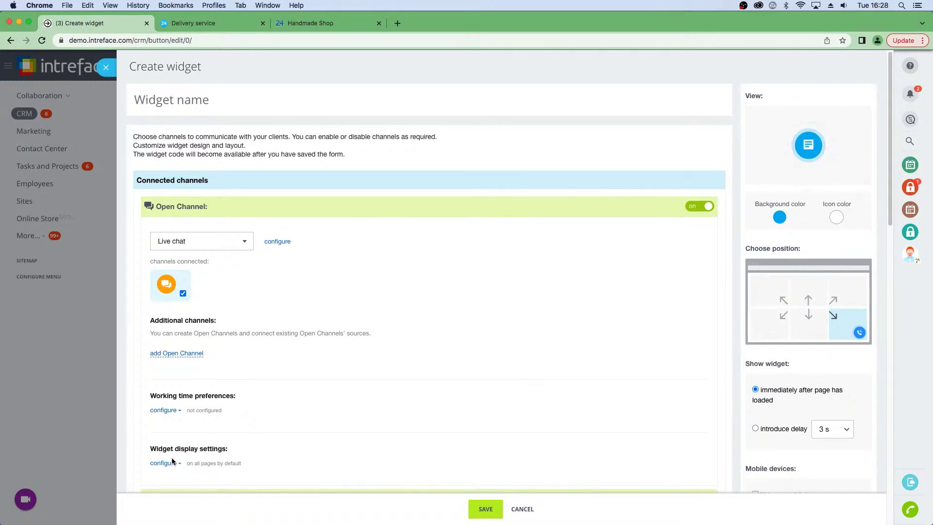
click(164, 463)
scroll(393, 413, down, 5)
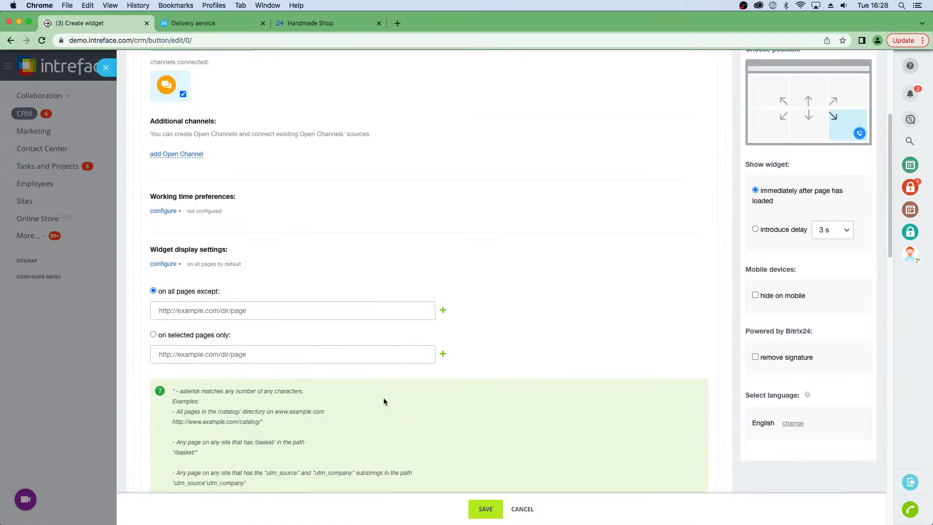
scroll(291, 350, down, 5)
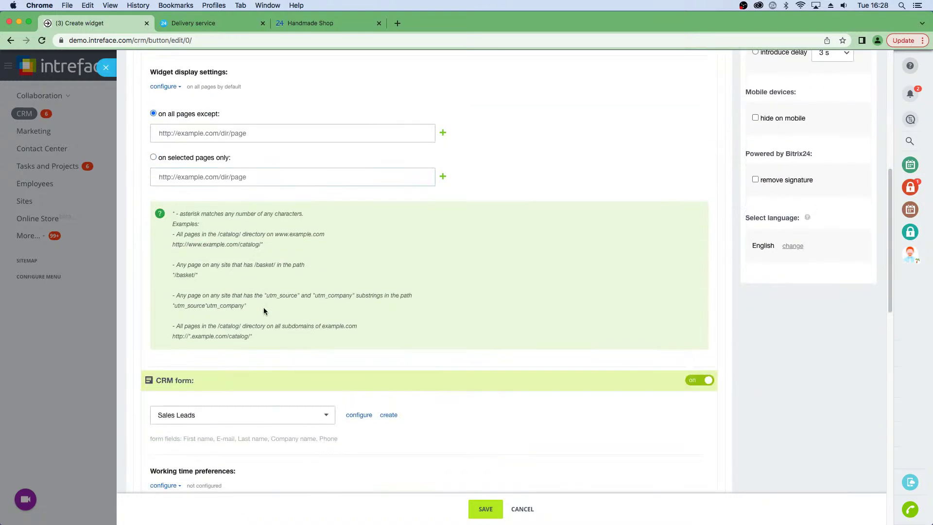
scroll(270, 311, up, 2)
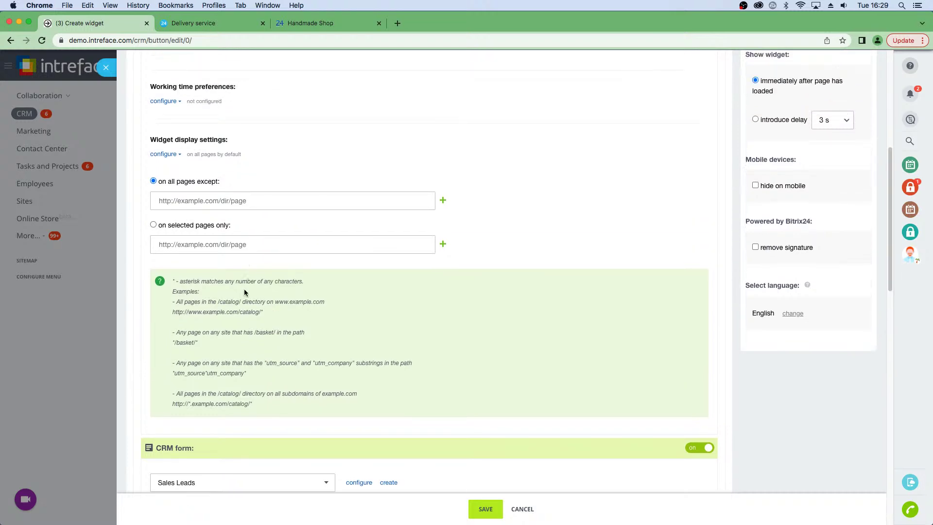
Open the Sales Leads CRM form for configuration and check its addable CRM fields and its Agreements settings.
scroll(272, 311, down, 5)
click(355, 273)
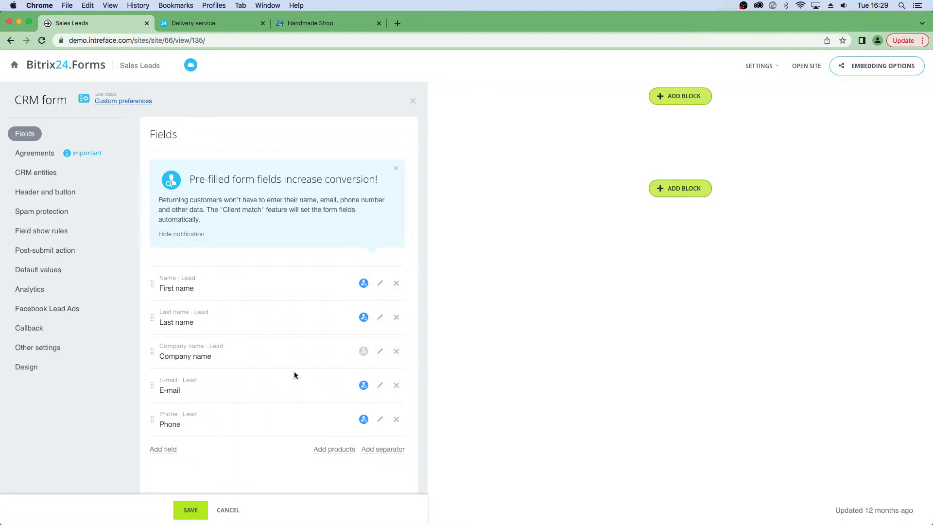
click(160, 451)
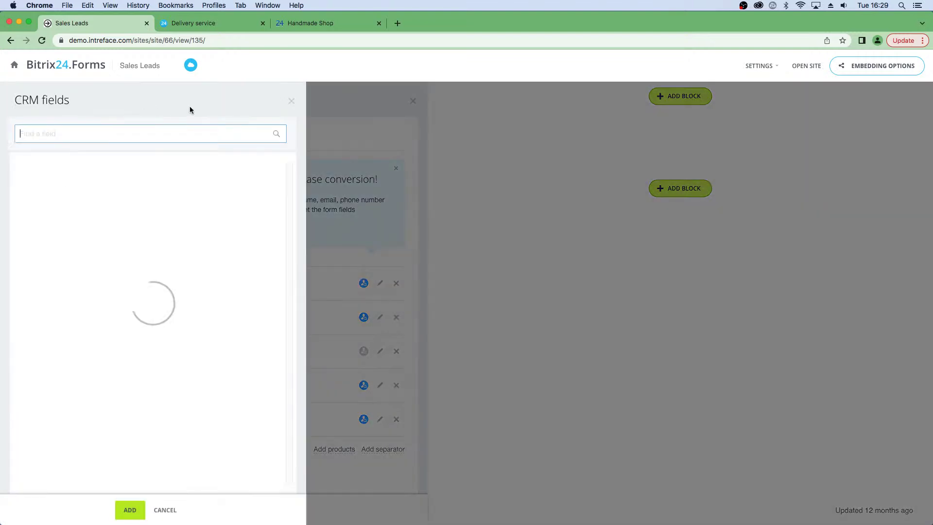
click(294, 101)
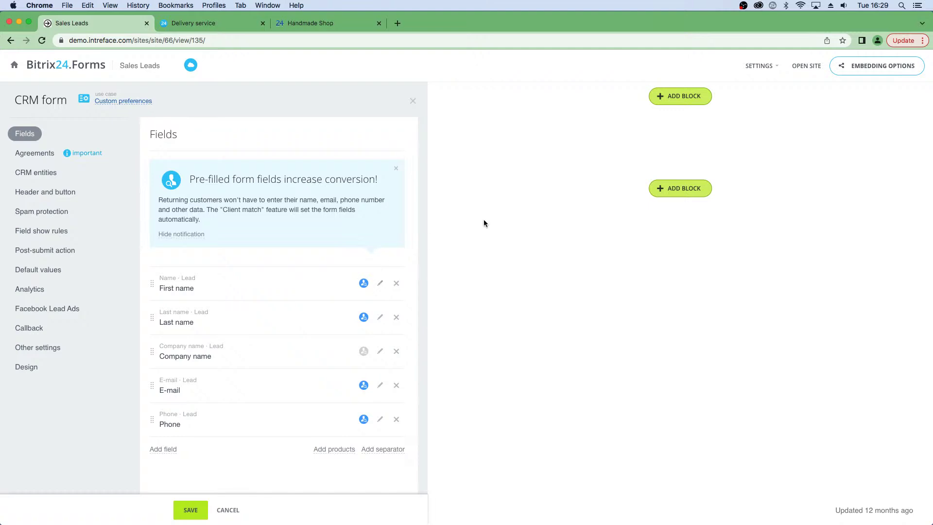
click(26, 155)
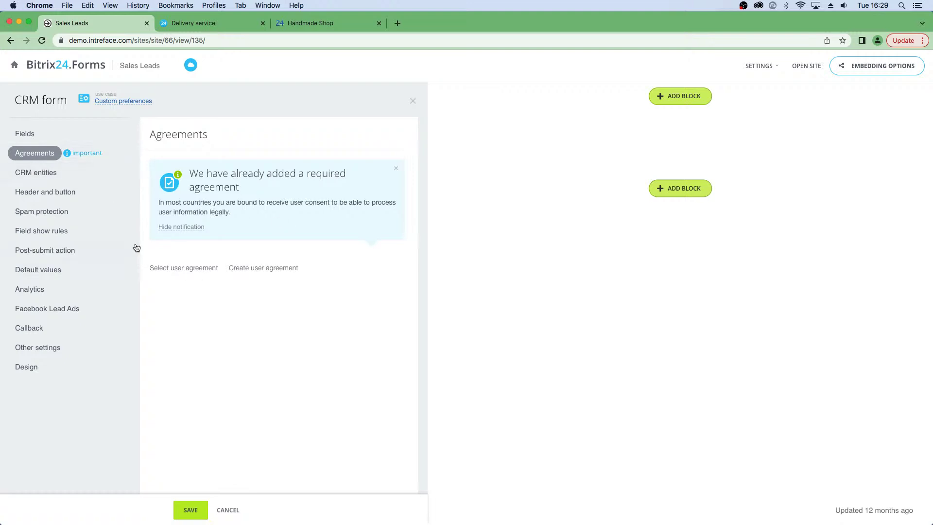
Set the subtitle in the Sales Leads form's header block to "crm form".
click(45, 194)
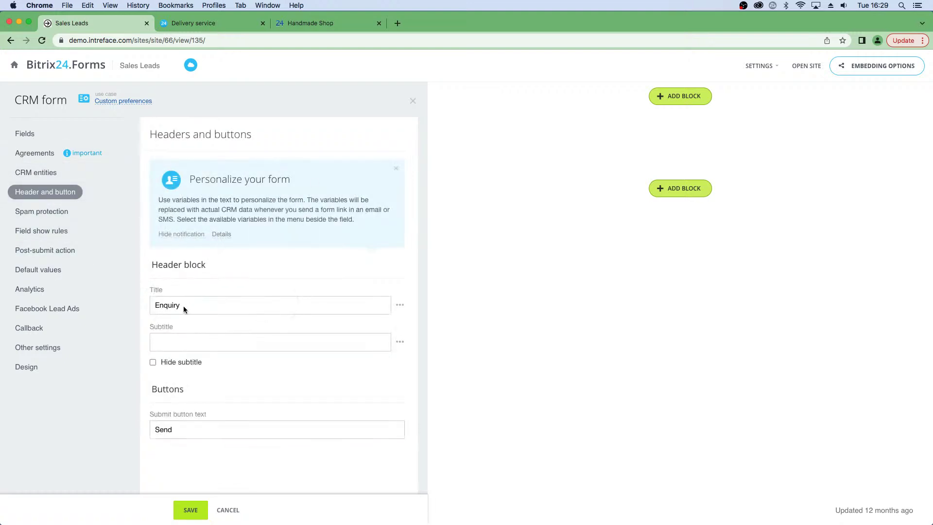
click(164, 341)
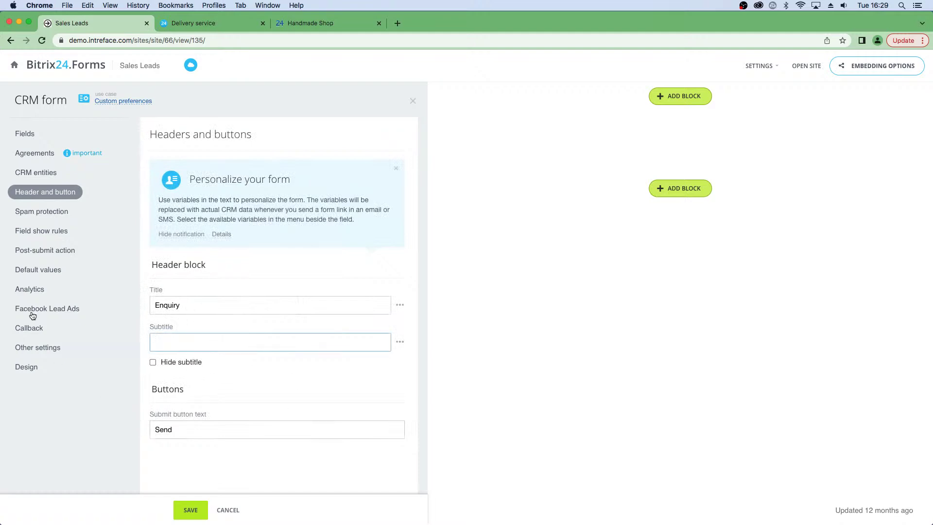
text(crm form)
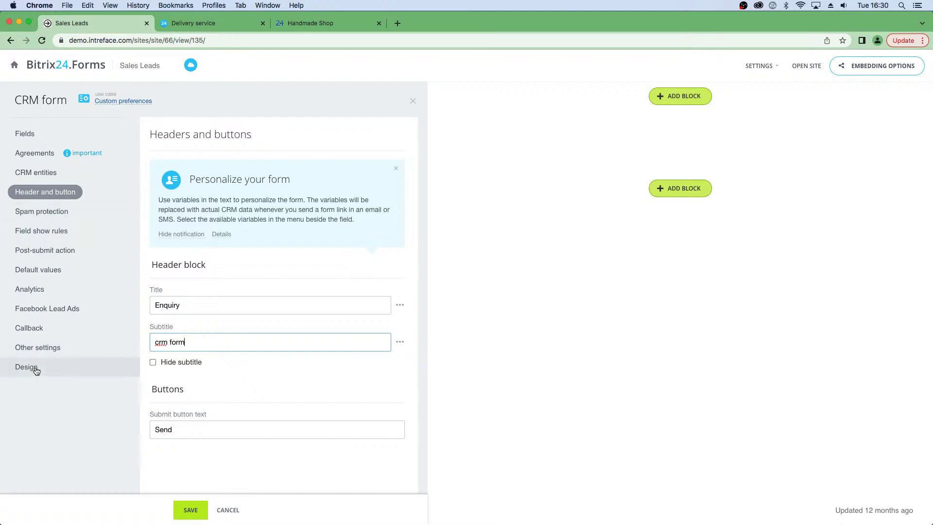
View the form's Other settings and its embedding codes for showing on your website, on timer, and on button click.
click(34, 347)
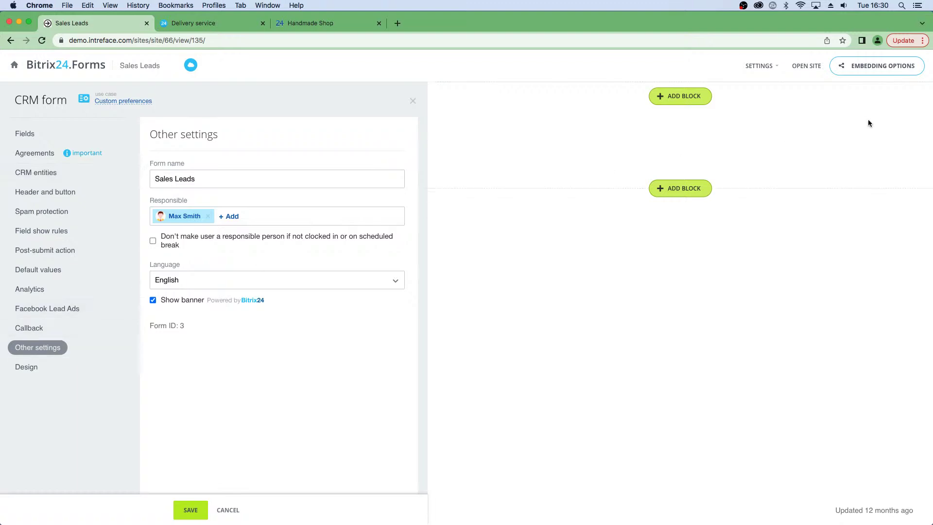
click(859, 73)
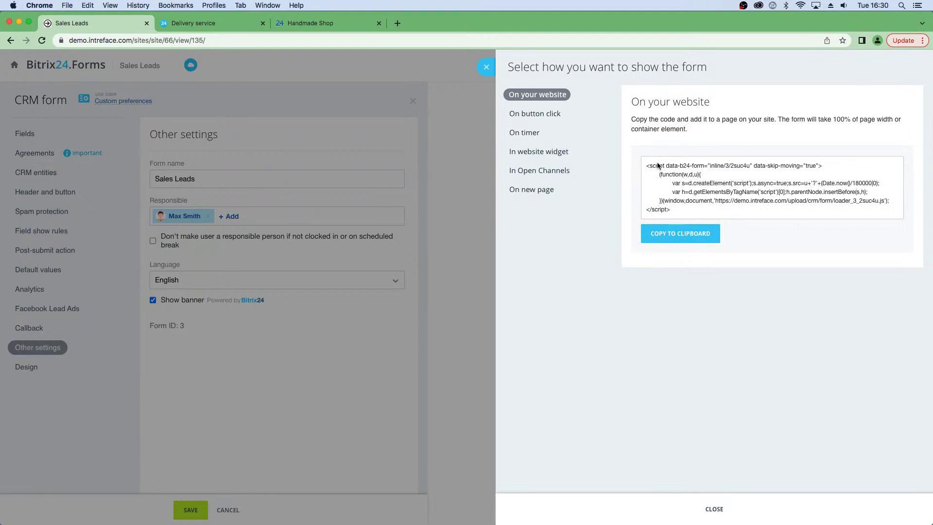
drag(673, 210, 636, 165)
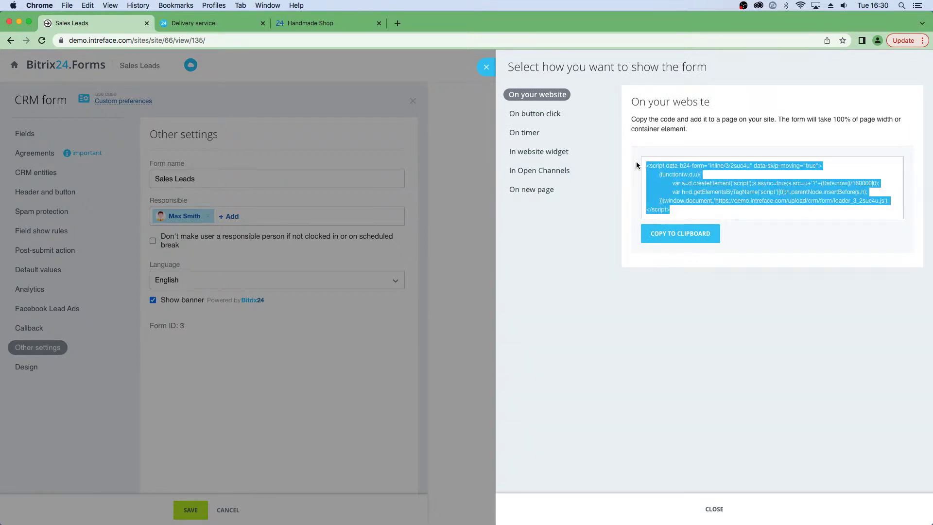
click(550, 115)
click(535, 135)
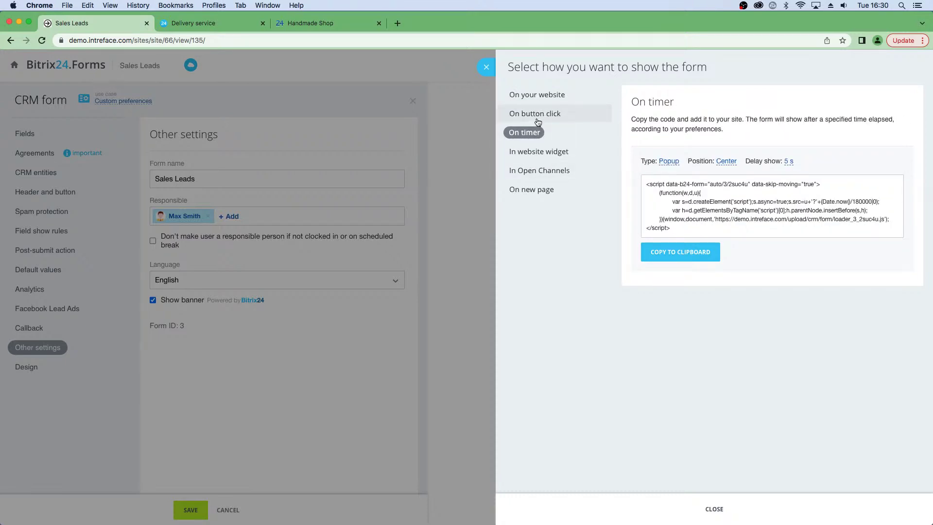
click(538, 120)
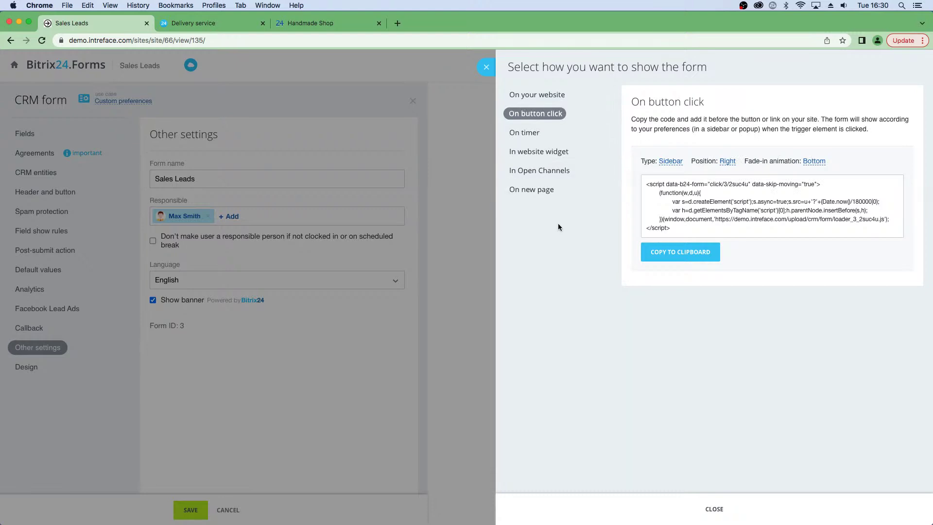
Close the form embedding options and view the callback form on the cake shop's Enquiry page with its chat window closed.
click(486, 67)
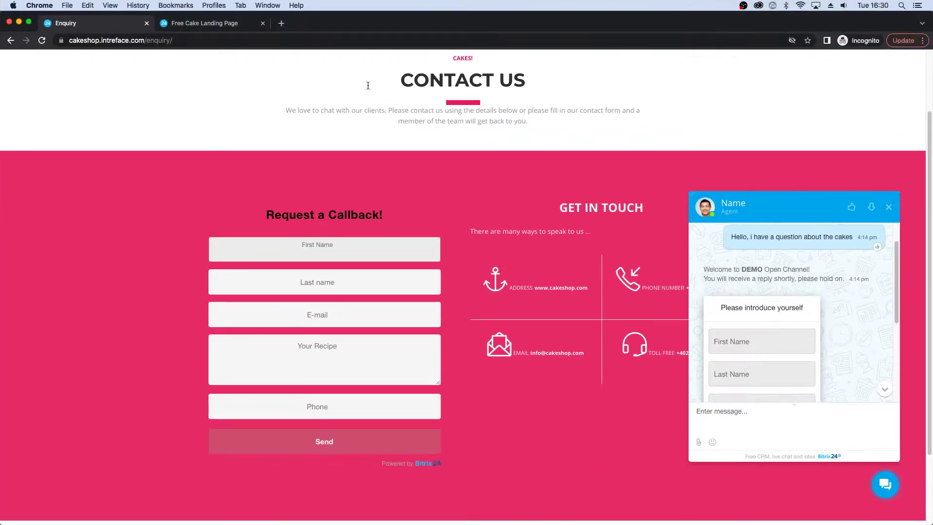
click(319, 241)
click(888, 207)
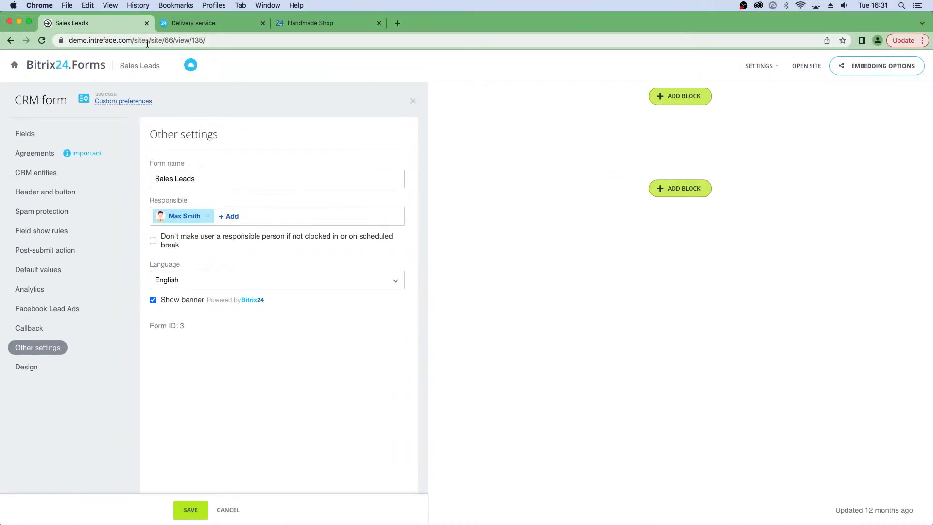
Open the automation rules for CRM leads and review the New Lead stage's Welcome Email rule without changing it.
click(13, 67)
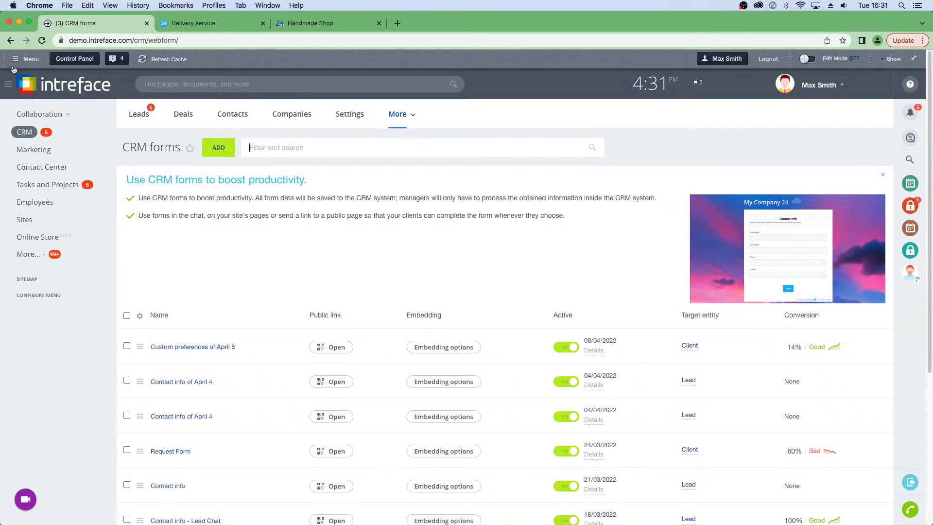
click(136, 115)
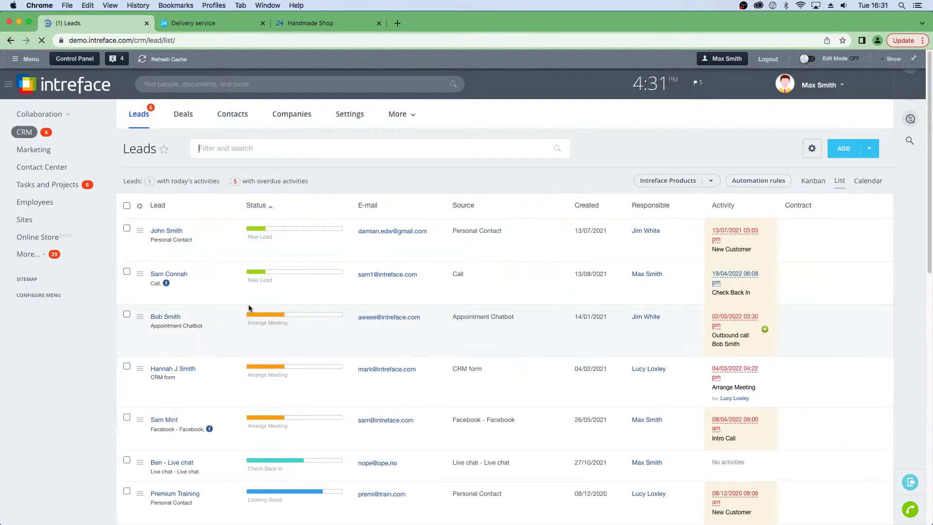
click(748, 184)
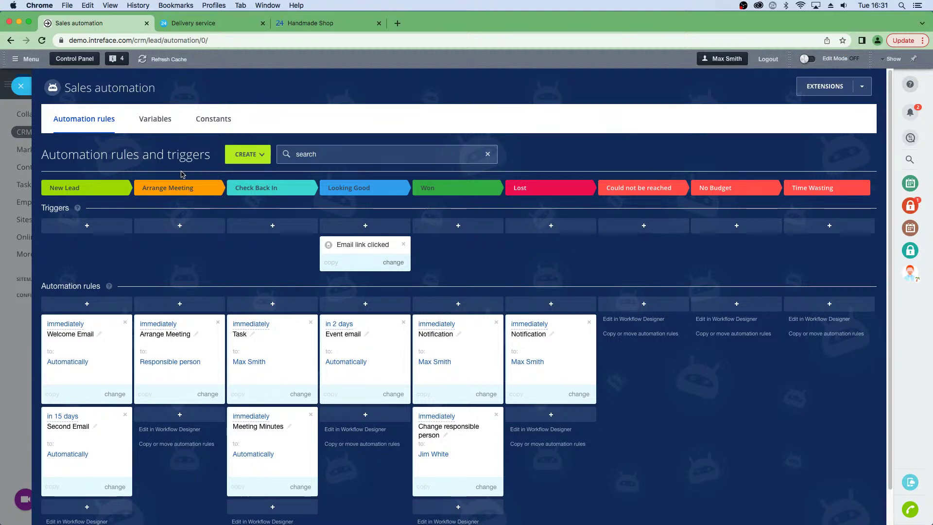
click(72, 326)
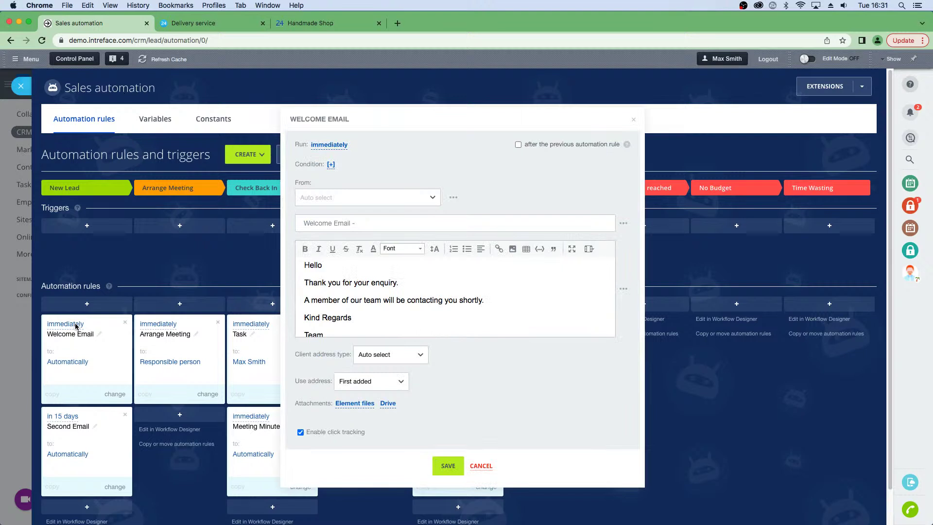
click(482, 469)
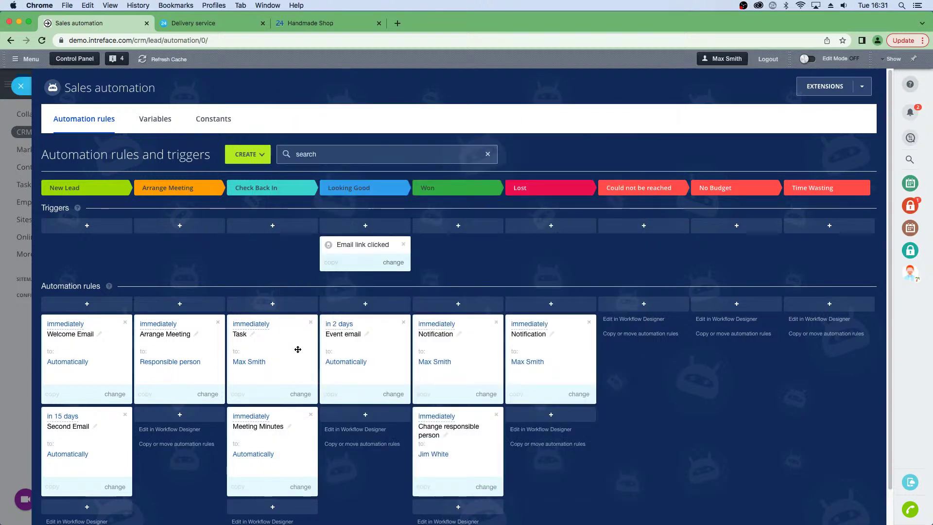
Try moving the Task rule from Check Back In to New Lead, review its deadline options, and leave the automation rules without saving.
drag(297, 349, 63, 417)
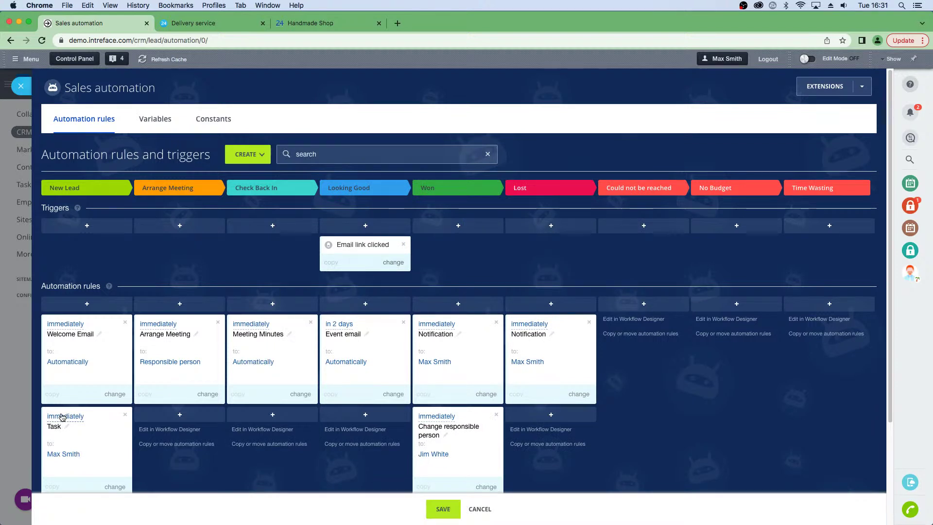
click(62, 416)
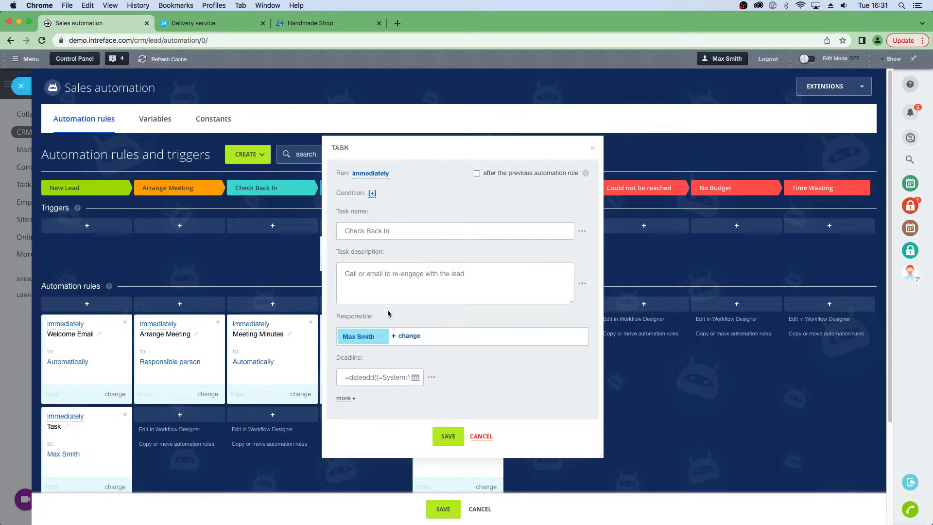
click(357, 377)
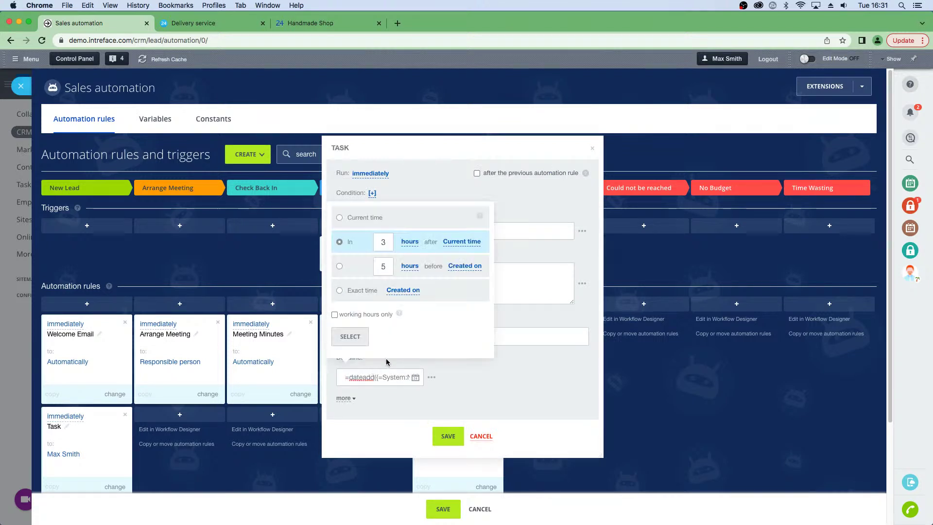
click(364, 341)
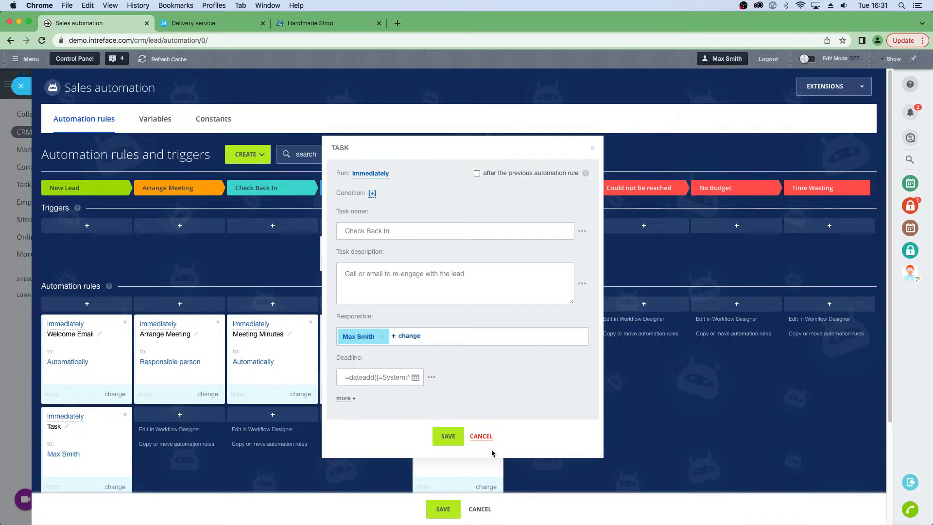
click(483, 437)
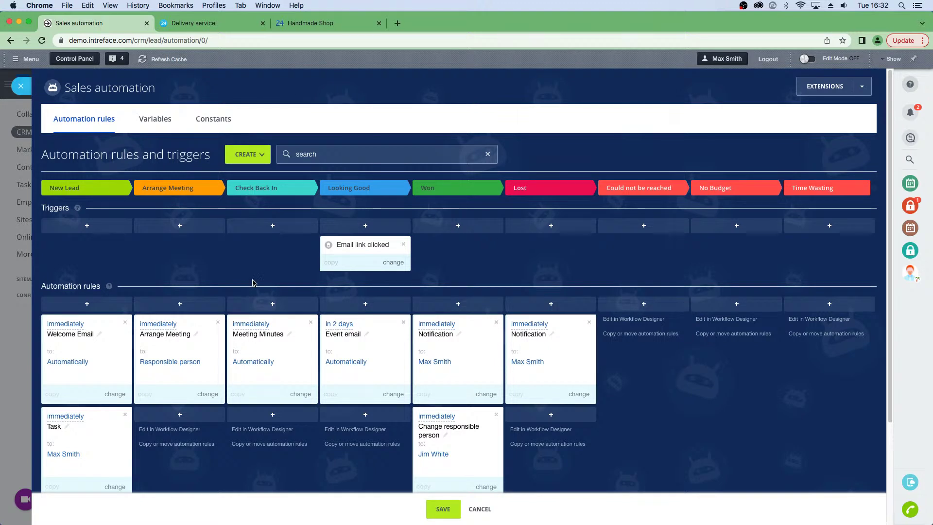
click(2, 114)
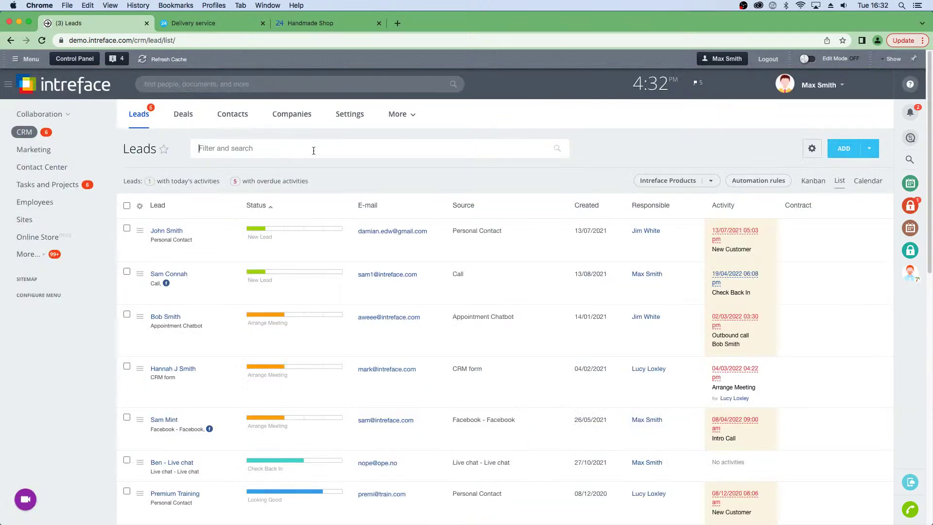
Move the Created column between E-mail and Source in the leads list and view the list's import, export and configuration options.
click(648, 151)
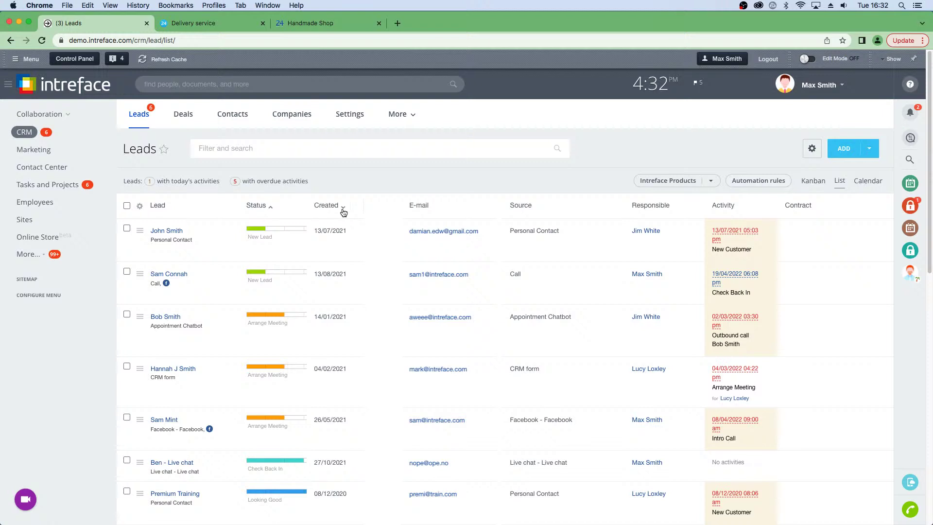
drag(343, 212, 466, 207)
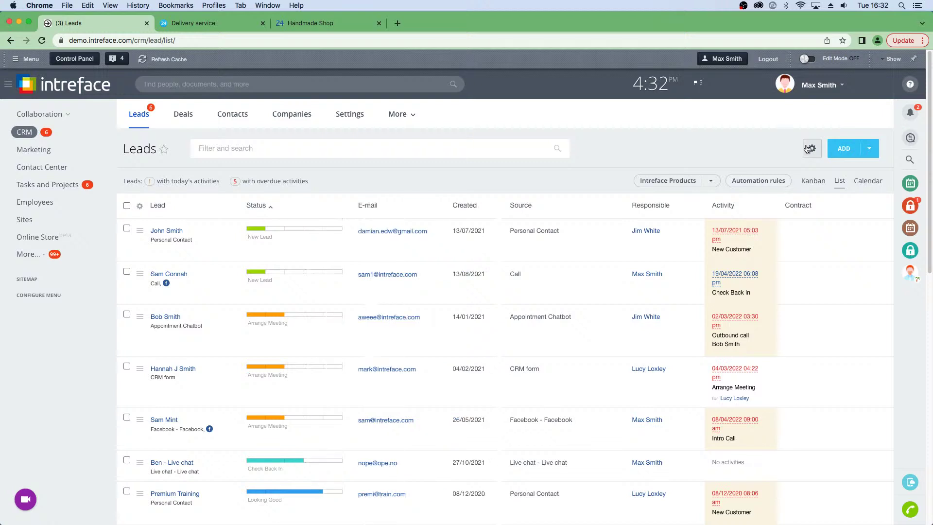
click(810, 148)
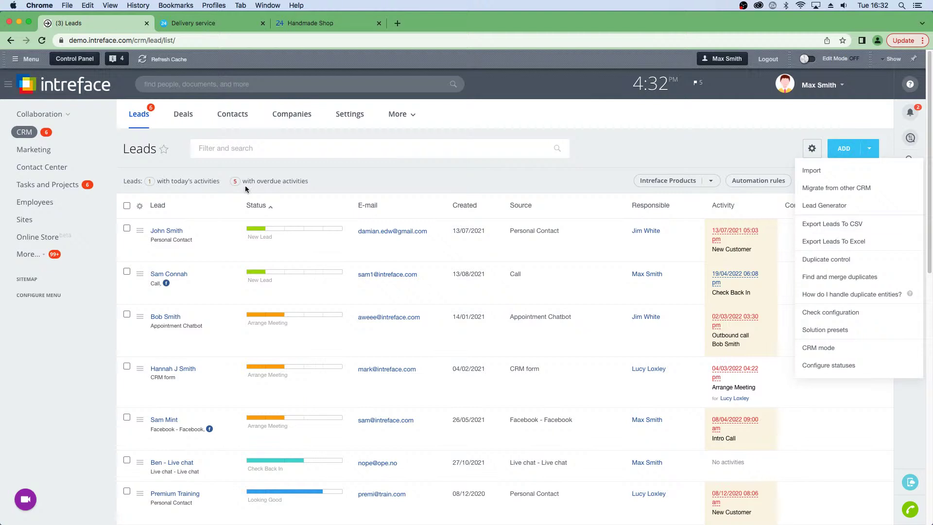
Open the Contact Center's conversation statistics, dismiss the demo view notice, and examine the reply time, reaction dynamics and Monday morning activity.
click(32, 172)
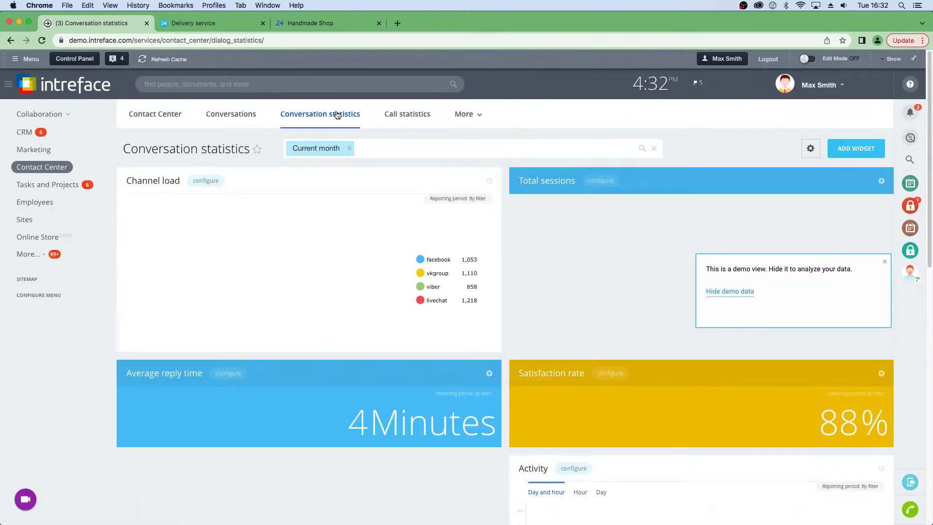
scroll(479, 198, down, 3)
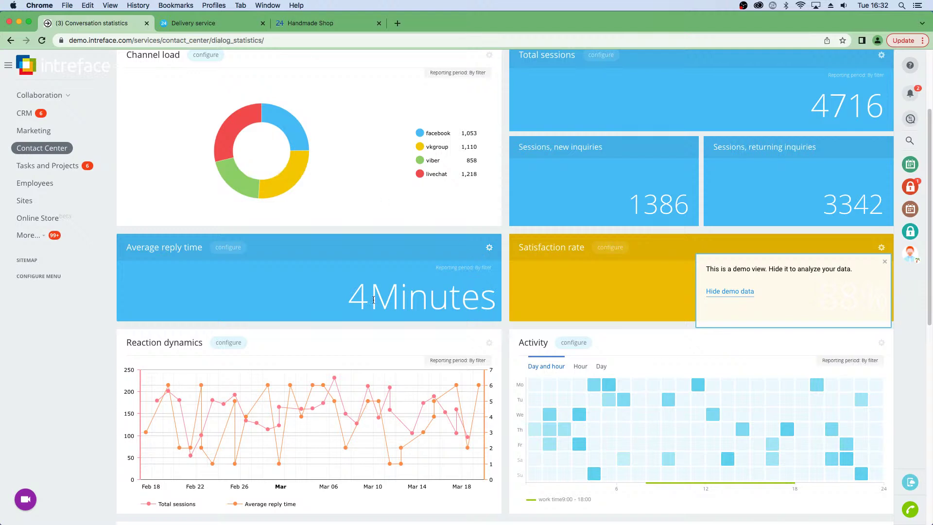
scroll(373, 300, down, 1)
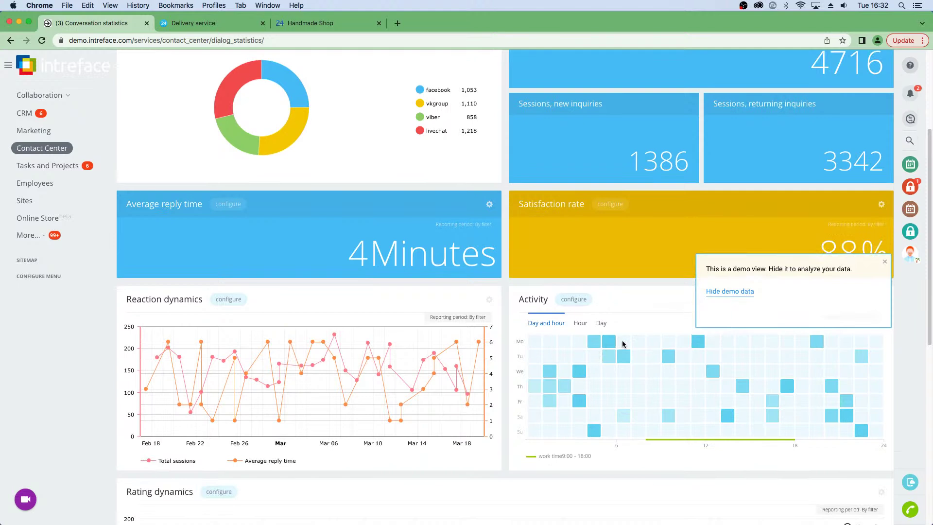
click(885, 261)
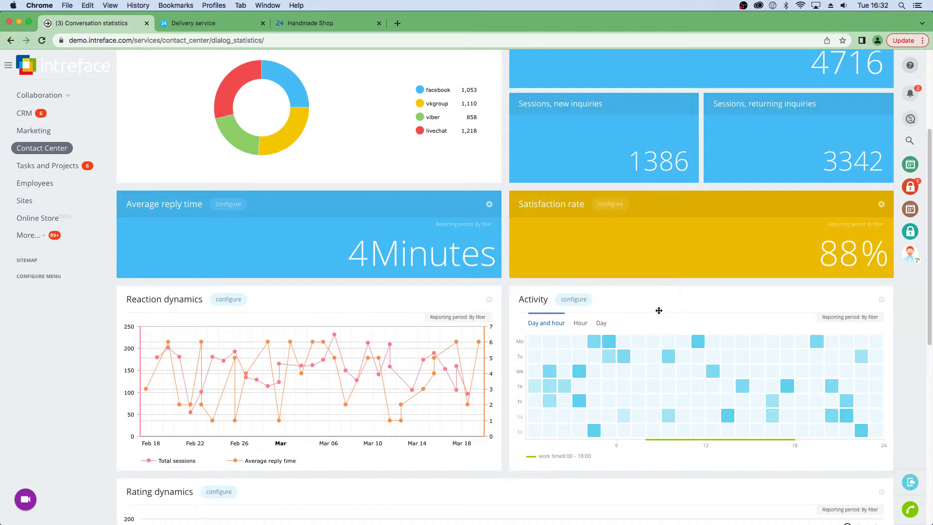
mouse_move(610, 346)
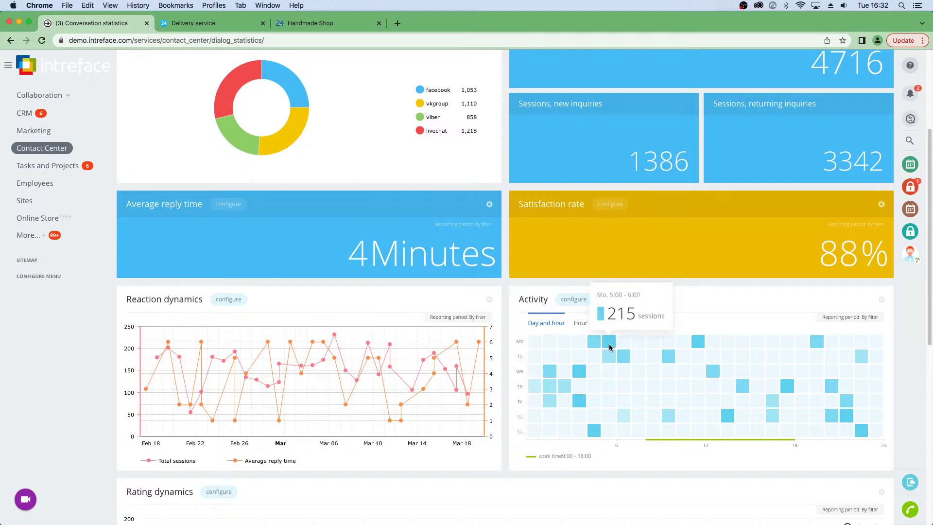